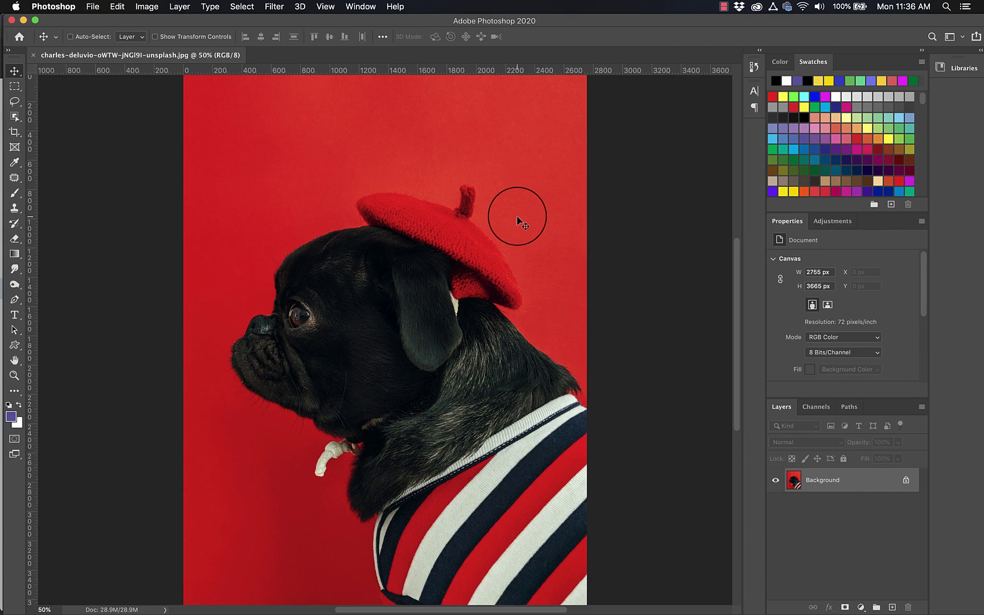
- Select the dog with the Object Selection tool by framing it in a rectangle about 2699 px wide and 3328 px high
left_click(835, 483)
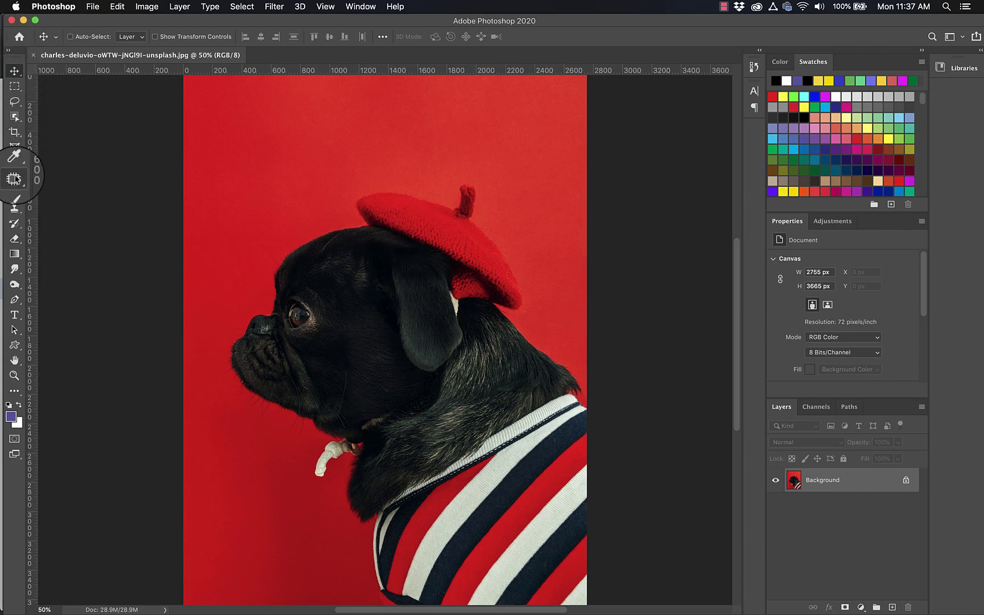
key("w")
left_click(15, 116)
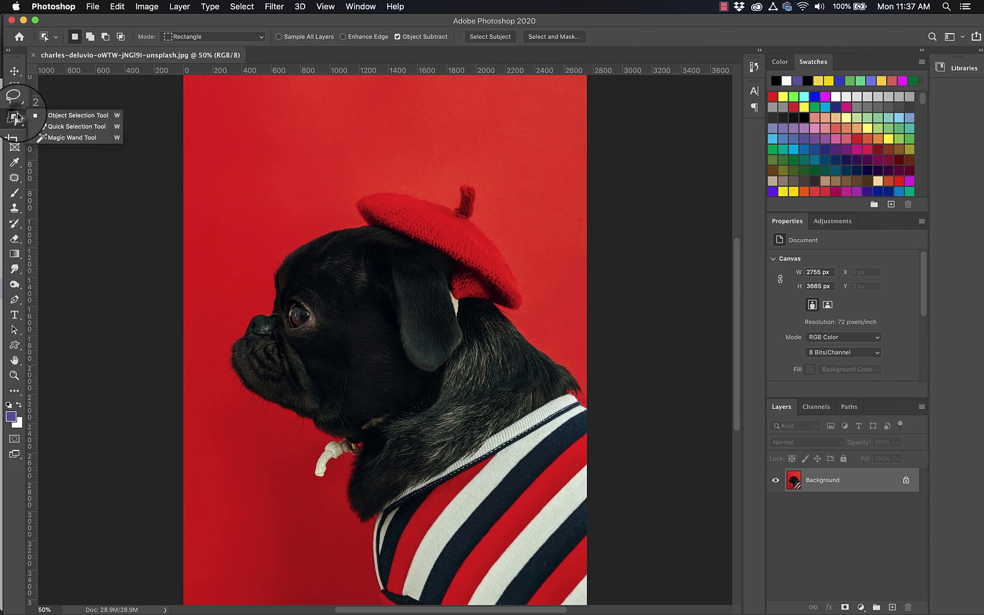
left_click(45, 118)
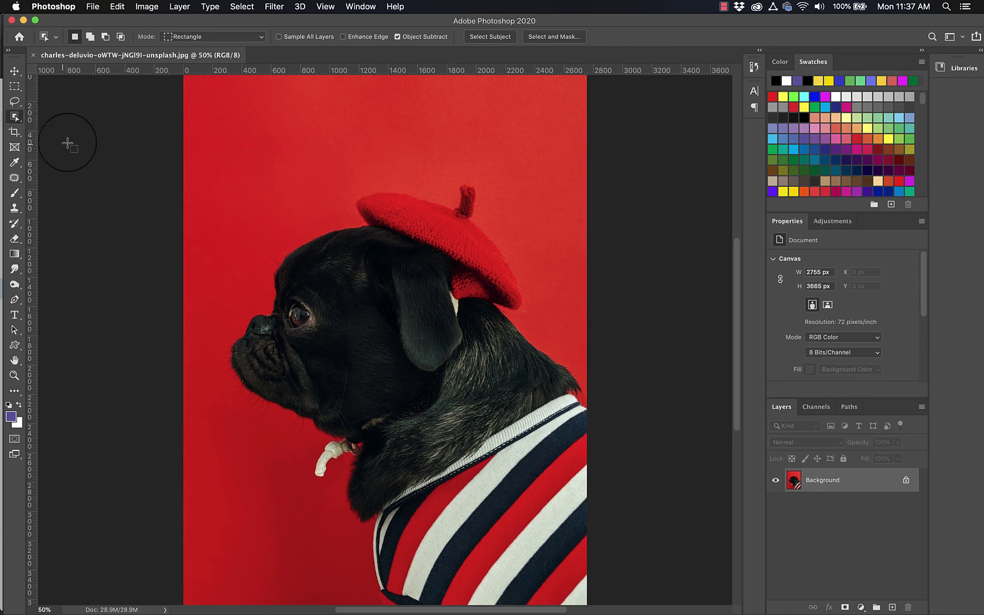
left_click(15, 117)
left_click(330, 168)
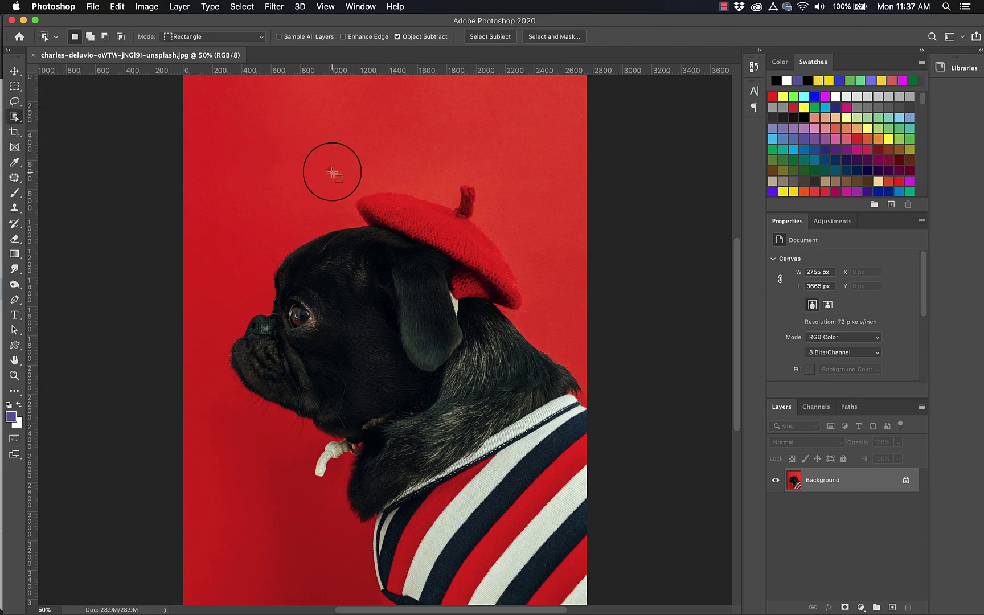
left_click_drag(215, 142, 611, 570)
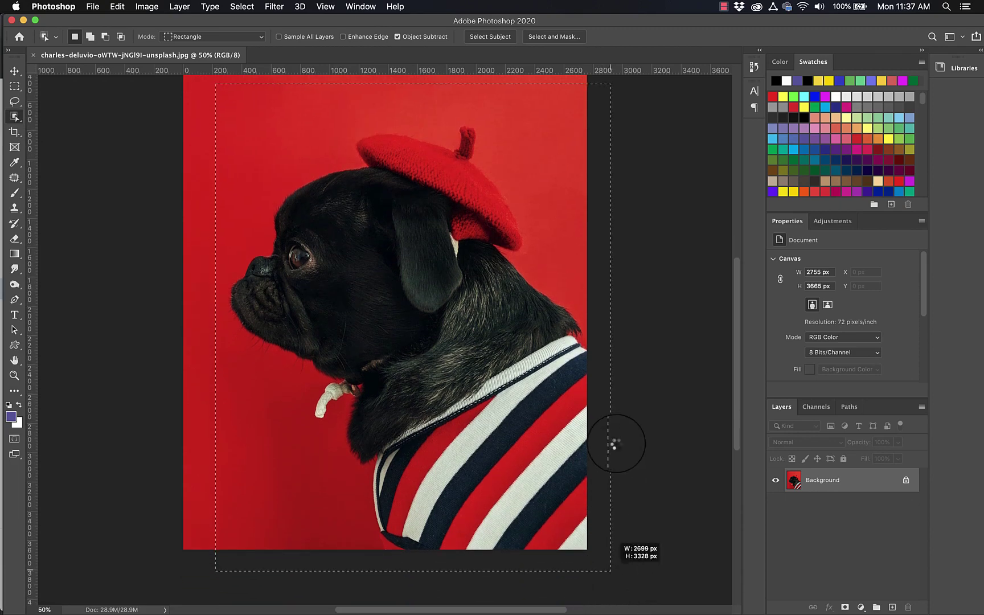
left_click_drag(619, 443, 620, 440)
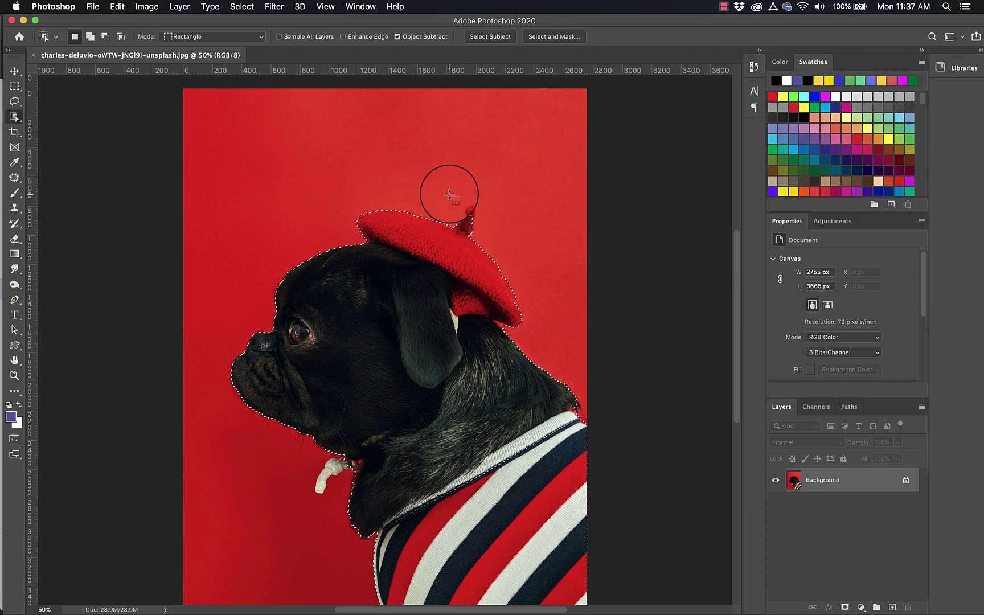
- Add the beret's stem and the small area behind the shirt collar to the selection with the Object Selection tool
key("shift")
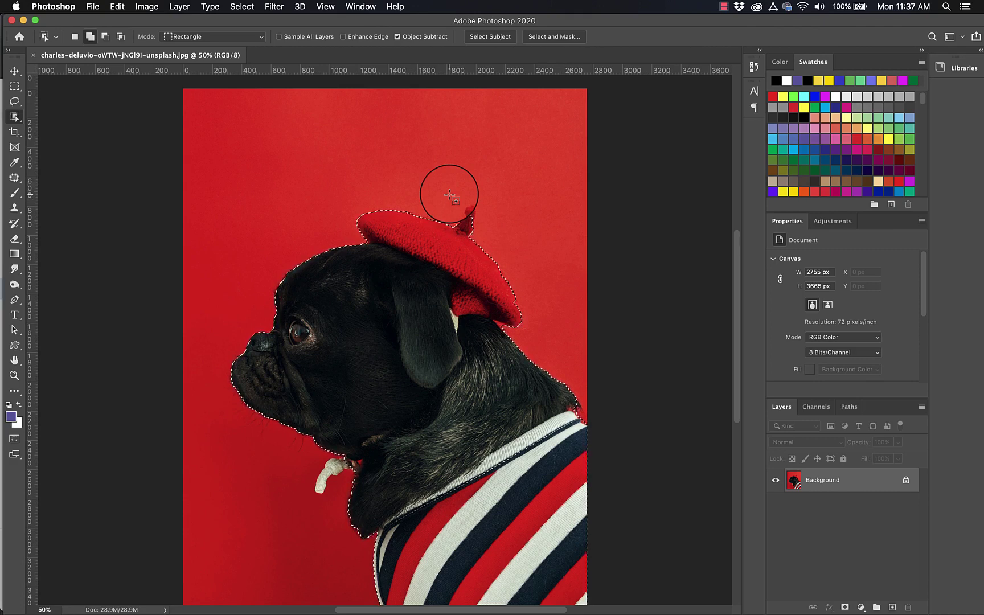
key("alt")
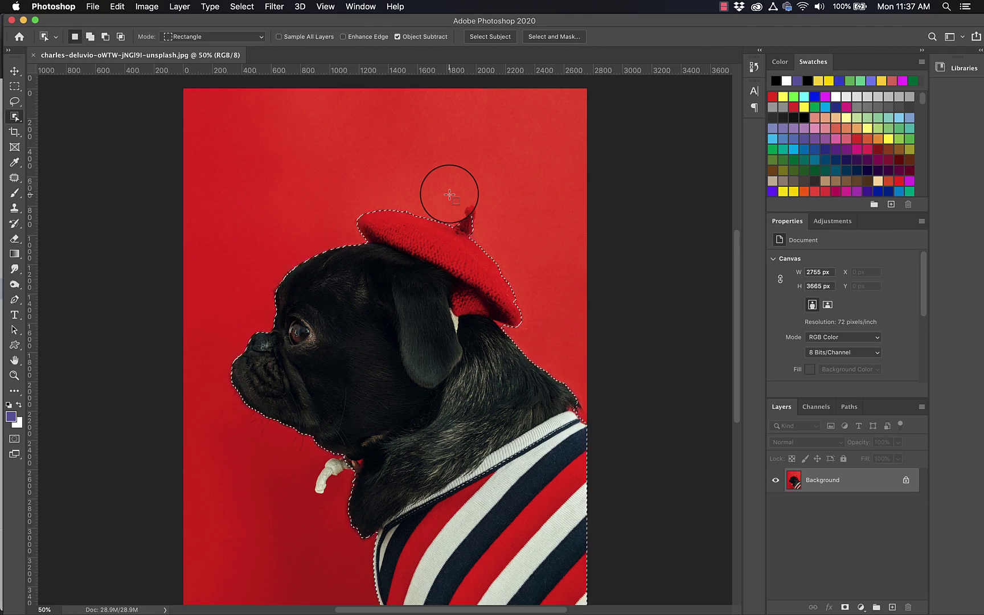
key("shift")
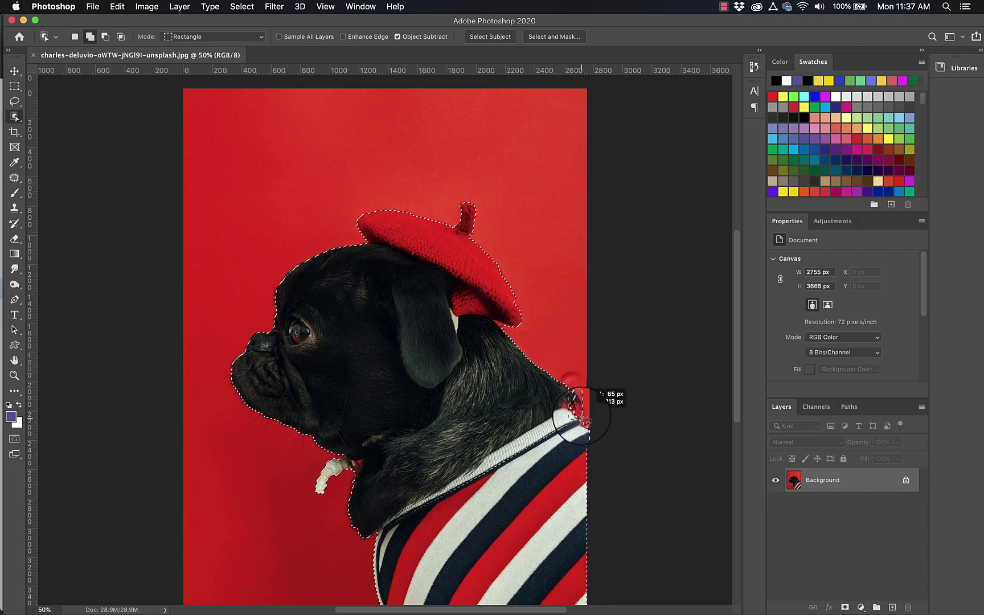
left_click_drag(582, 417, 584, 419)
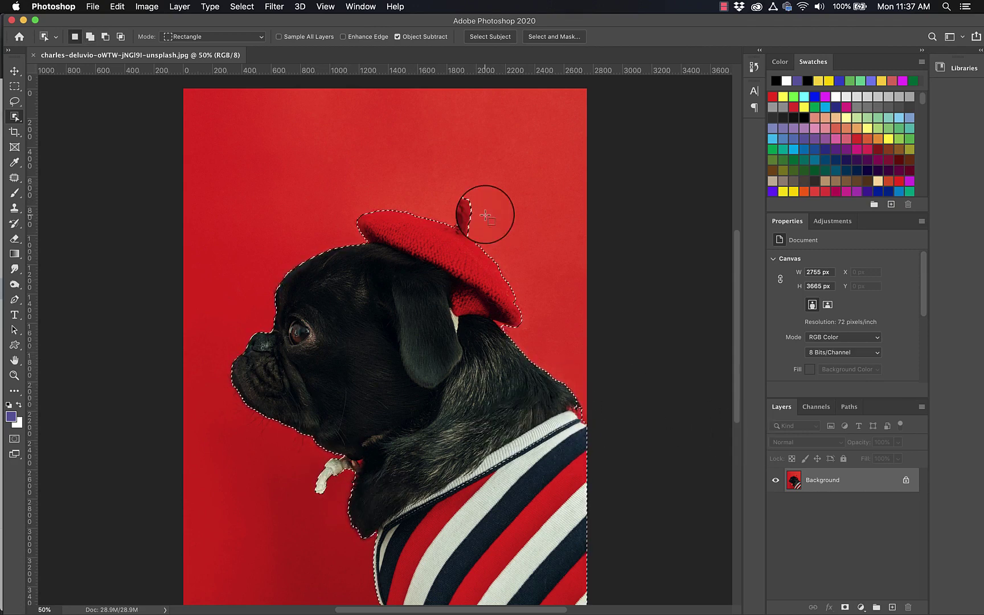
- Subtract an area around the beret's stem from the selection and add the full stem back in
key("alt")
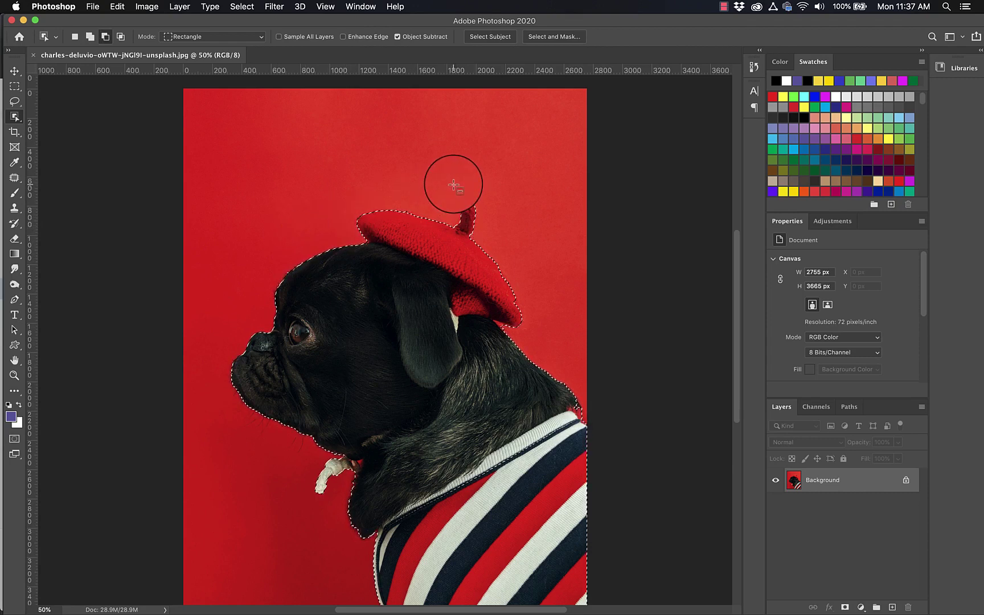
left_click_drag(454, 184, 510, 281)
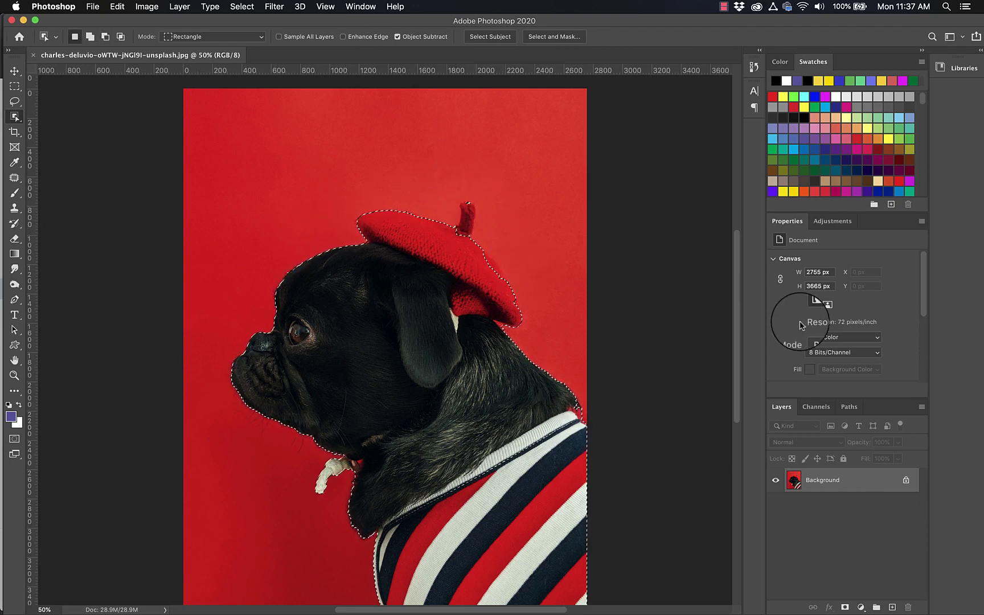
key("shift")
left_click_drag(516, 177, 455, 233)
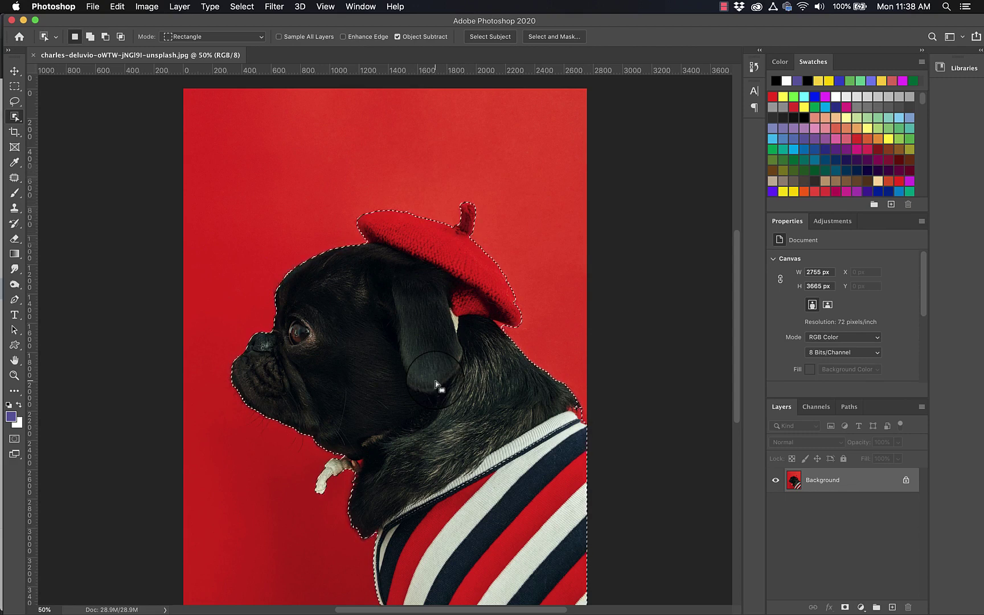
left_click(345, 261)
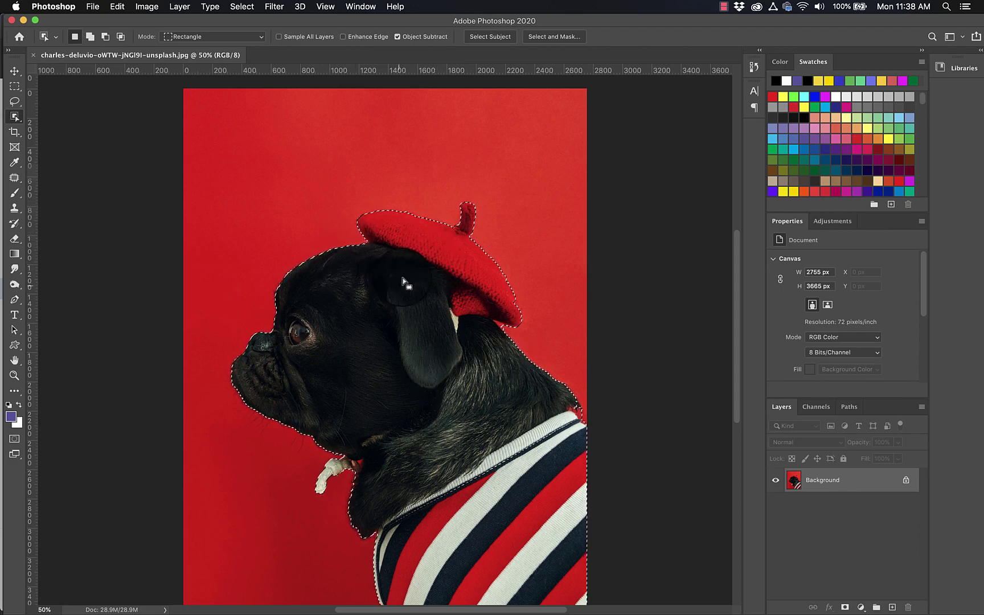
left_click_drag(463, 323, 464, 323)
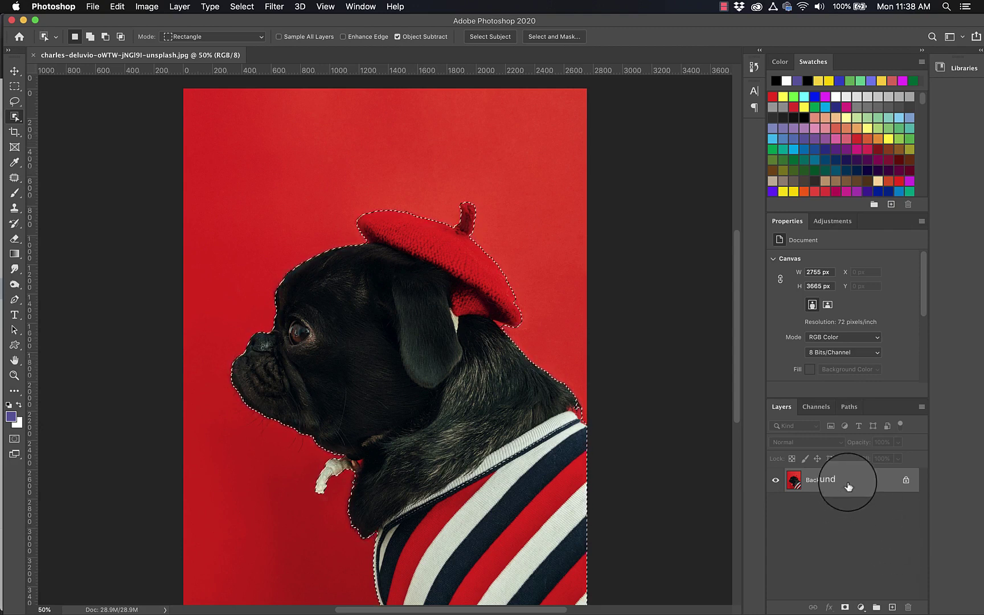
- Hide the red background by adding a layer mask made from the dog selection
left_click(844, 607)
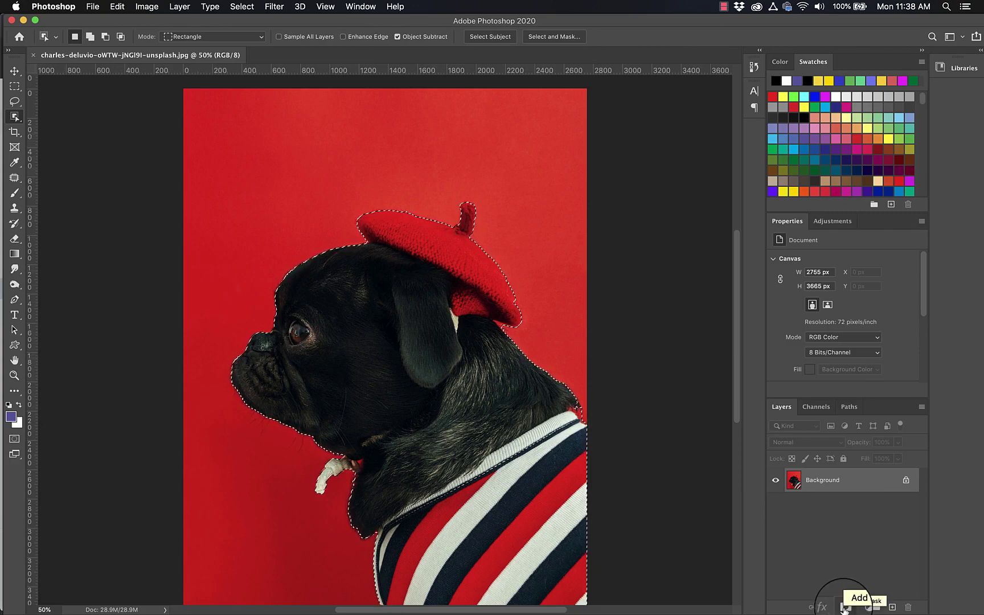
left_click(845, 607)
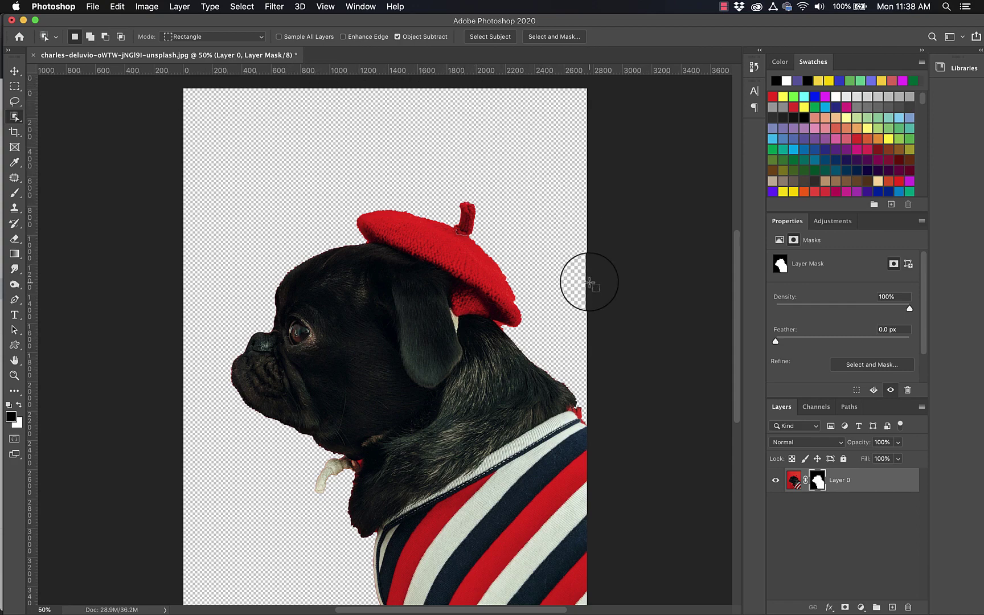
- Examine the masked edges along the beret and the dog's head at 200% magnification
key("super+equal")
key("super+equal")
scroll(590, 283, "up", 5)
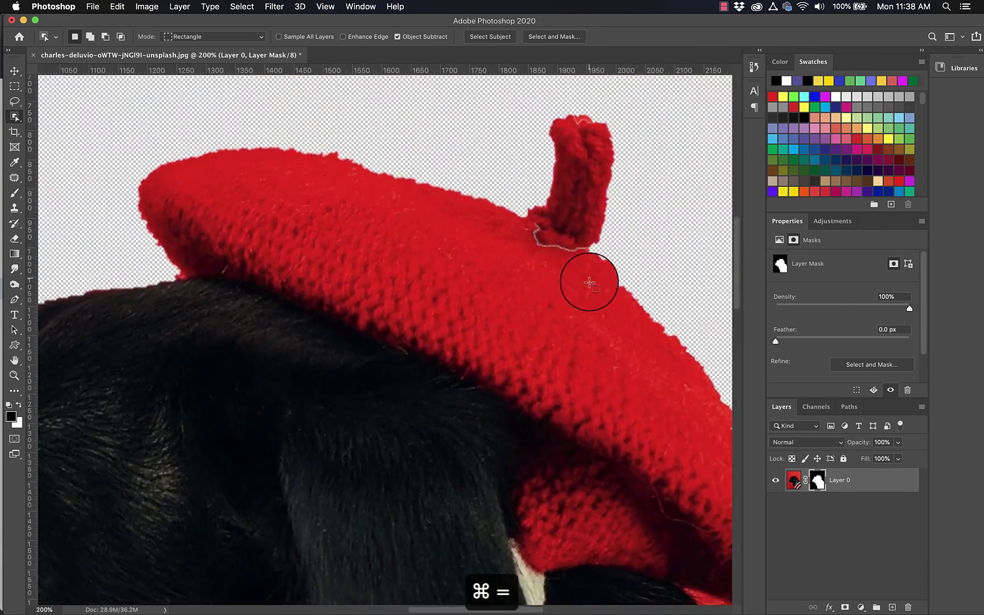
scroll(591, 279, "left", 15)
scroll(591, 279, "down", 5)
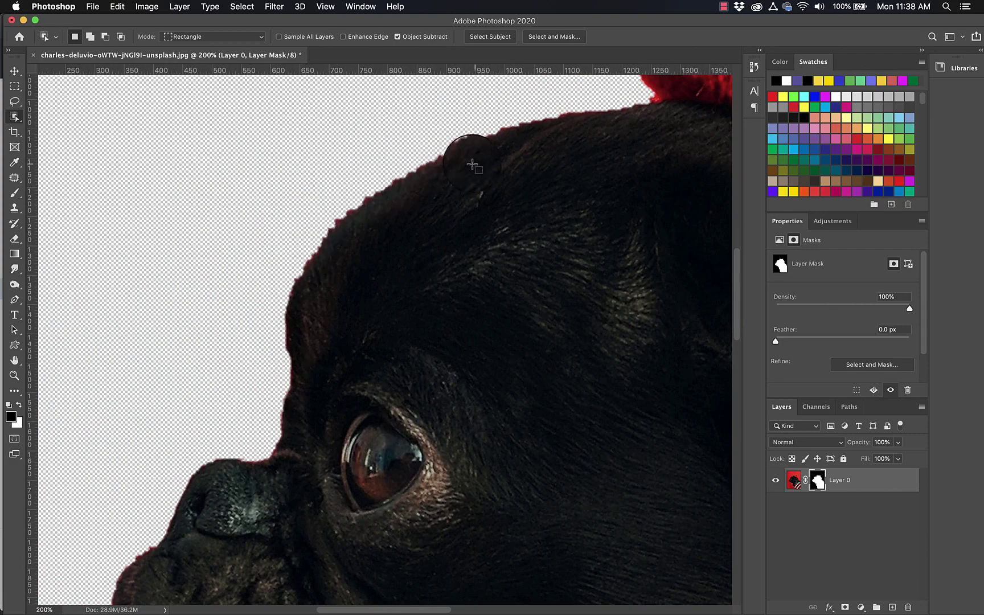
key("super+minus")
key("super+minus")
key("super+minus")
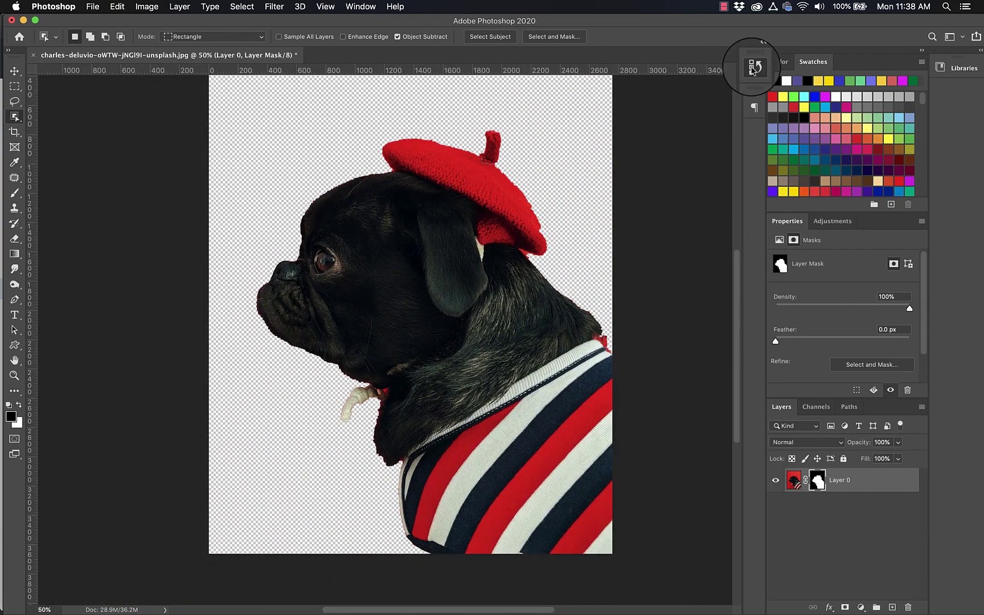
- Revert the document in its history to the last Object Selection state, before the layer mask
left_click(754, 66)
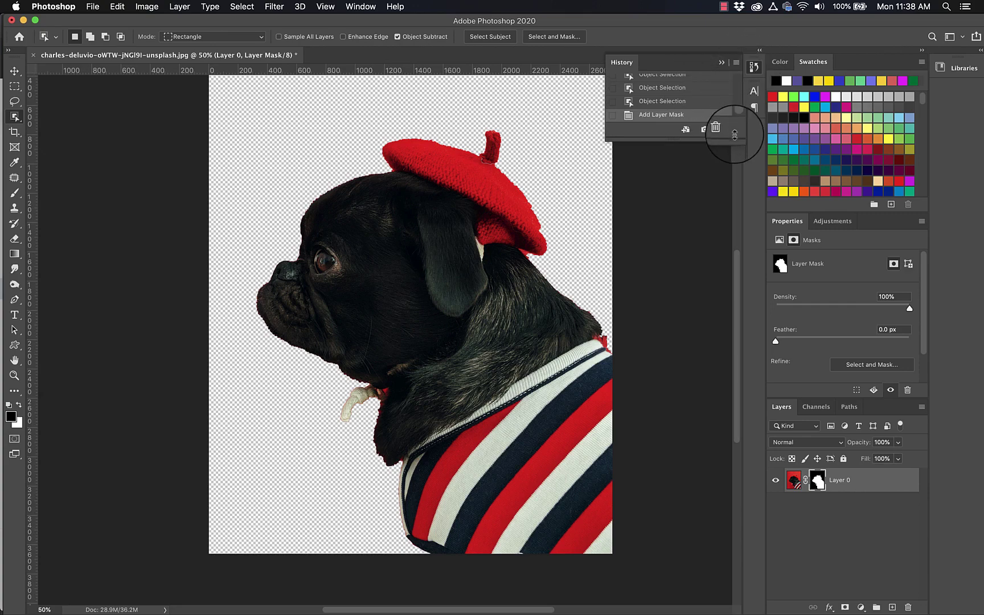
left_click_drag(734, 137, 734, 225)
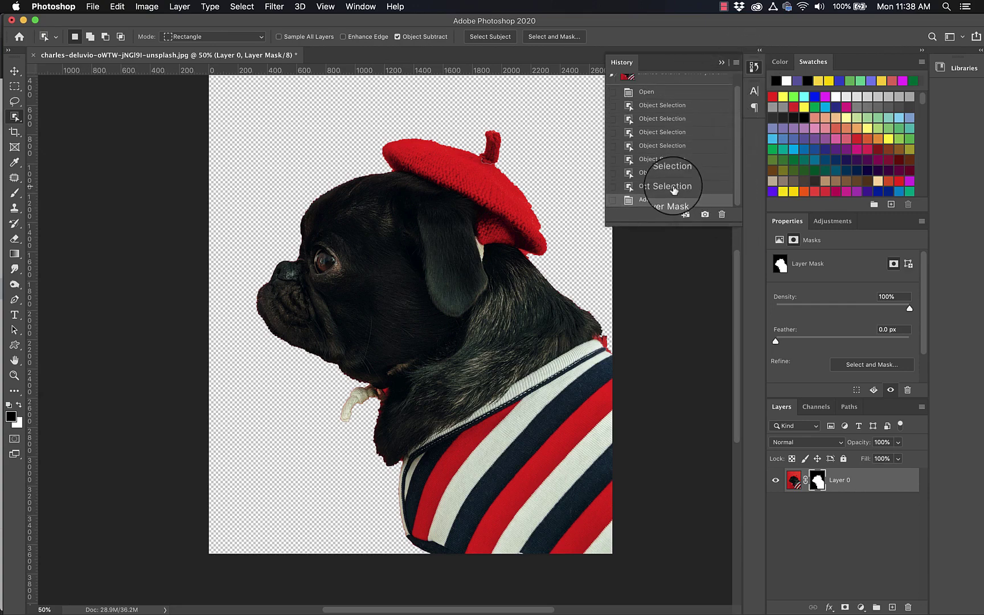
left_click(672, 187)
scroll(374, 326, "up", 2)
scroll(374, 326, "right", 1)
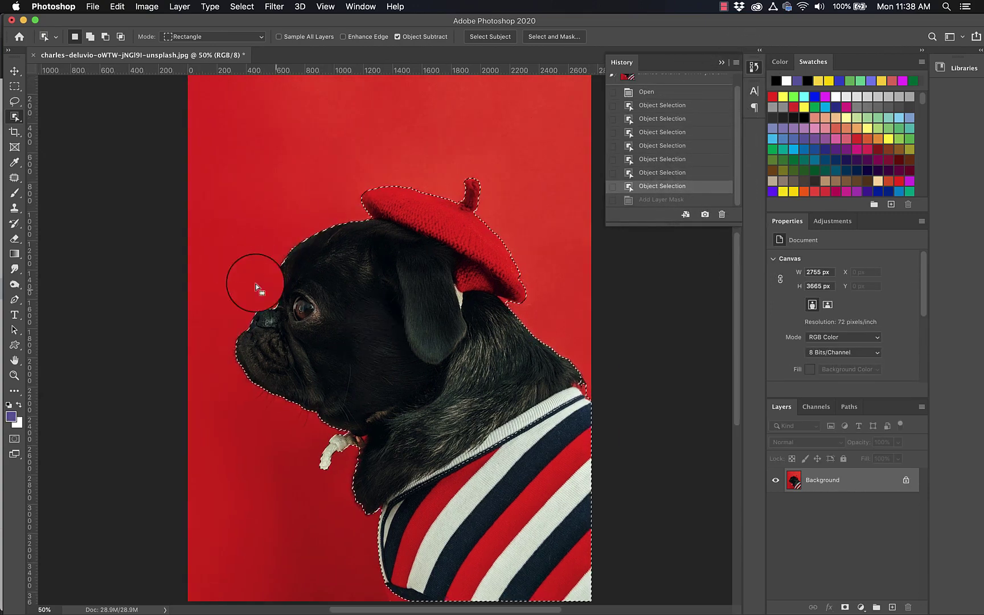
- Switch to the Quick Selection tool and clear the existing selection around the dog
right_click(15, 116)
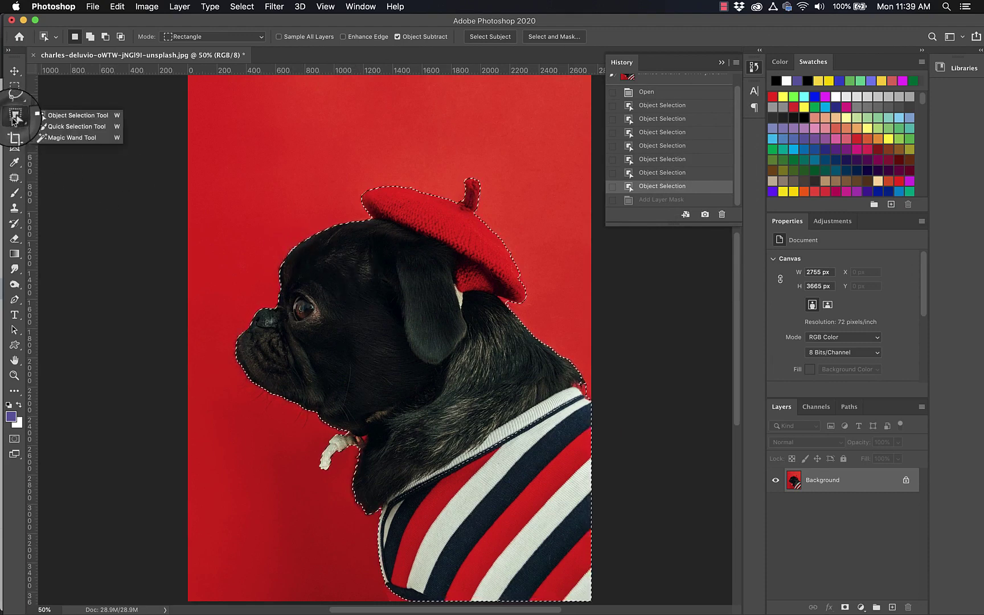
left_click(44, 128)
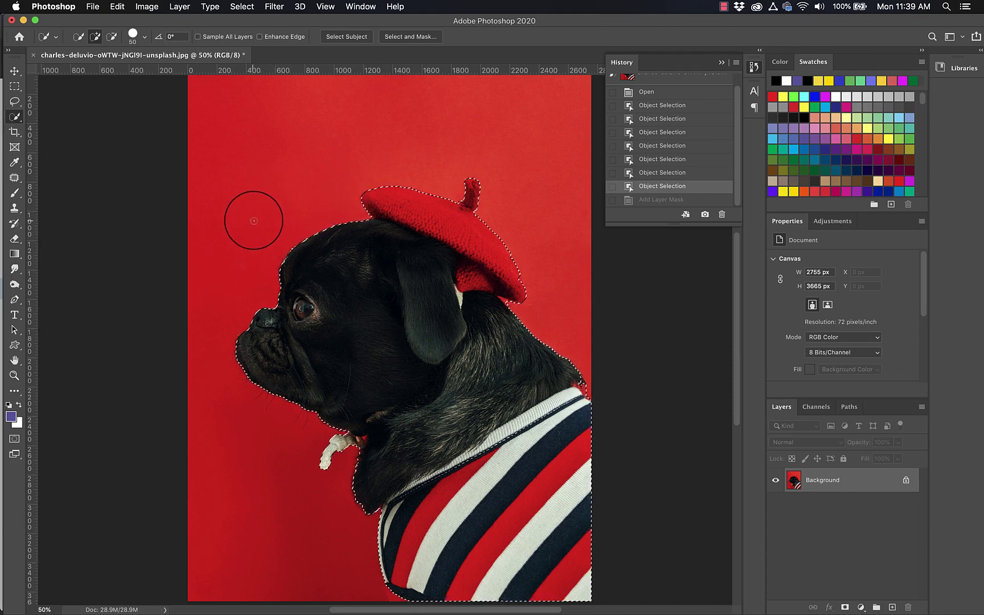
left_click(247, 8)
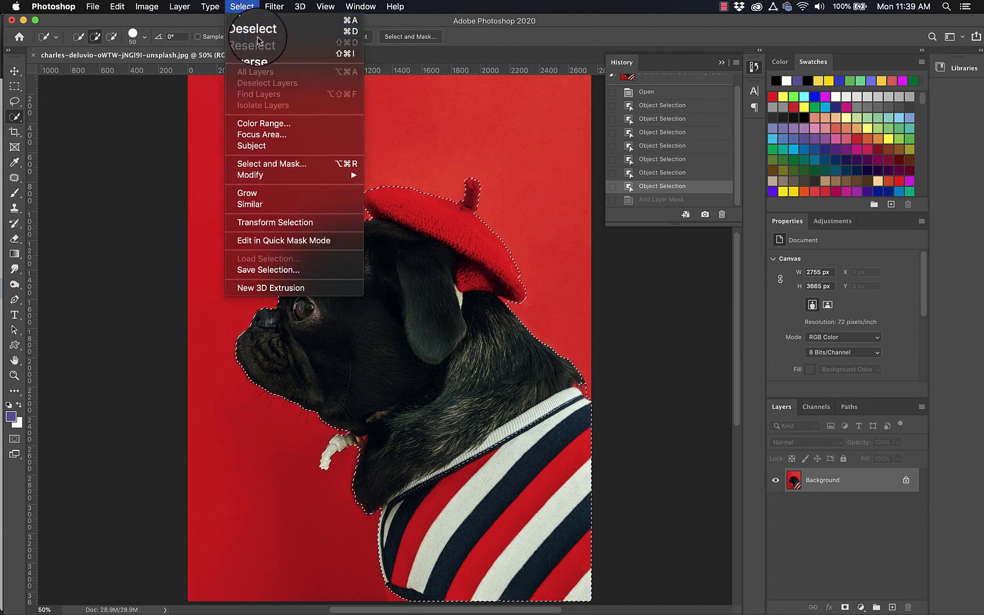
left_click(105, 155)
key("super+d")
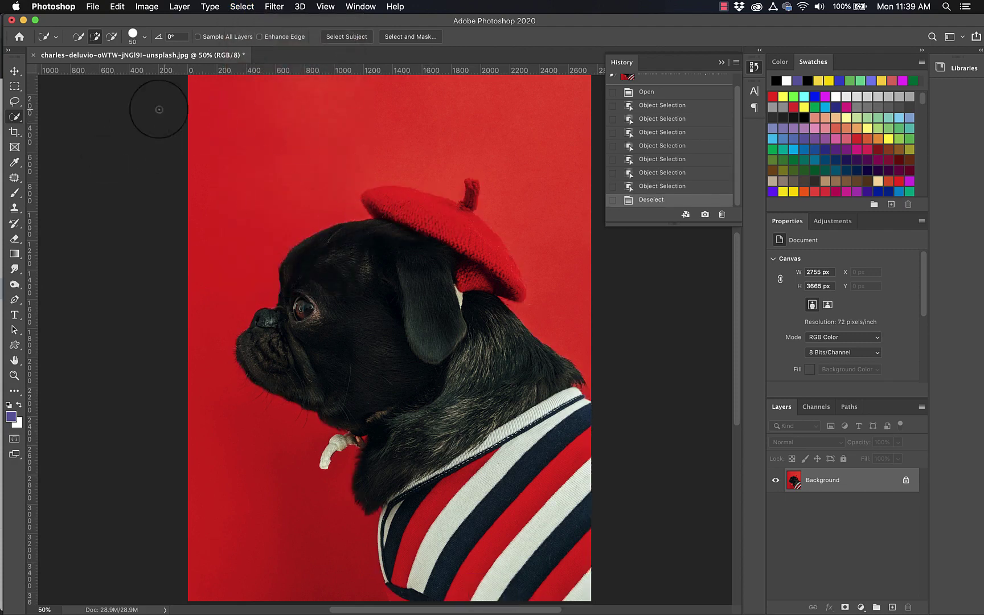
- Select the whole dog, including its beret and striped shirt, by painting over it with the Quick Selection tool
left_click(17, 119)
left_click(55, 126)
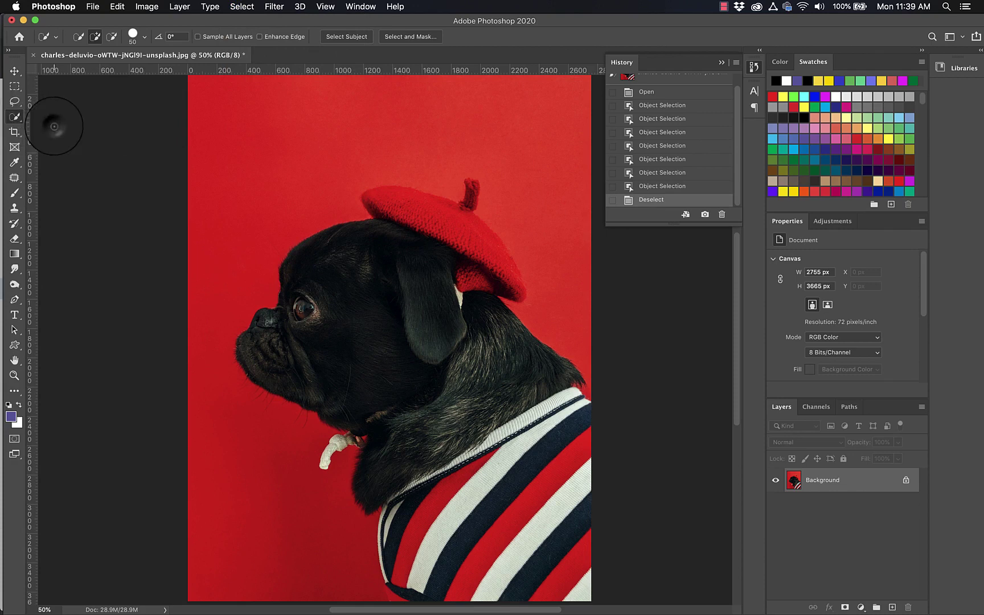
mouse_move(439, 208)
left_mouse_down()
mouse_move(408, 225)
mouse_move(385, 274)
mouse_move(339, 273)
mouse_move(323, 322)
mouse_move(304, 328)
mouse_move(474, 340)
mouse_move(494, 353)
mouse_move(478, 286)
mouse_move(490, 269)
mouse_move(472, 198)
mouse_move(457, 268)
mouse_move(457, 408)
mouse_move(518, 505)
mouse_move(499, 505)
mouse_move(458, 444)
mouse_move(389, 420)
mouse_move(338, 447)
mouse_move(364, 429)
mouse_move(439, 440)
left_mouse_up()
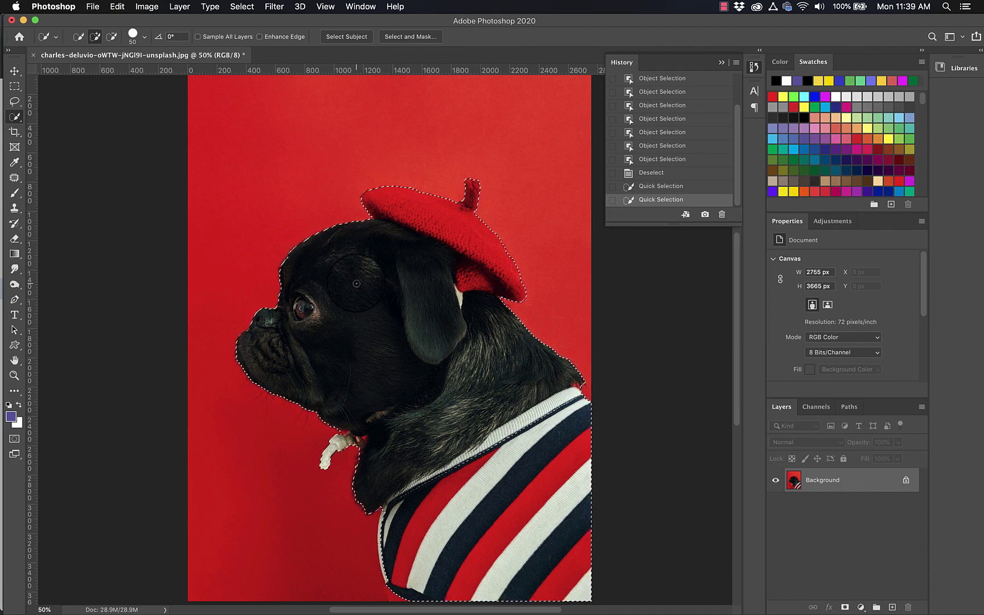
left_click(79, 37)
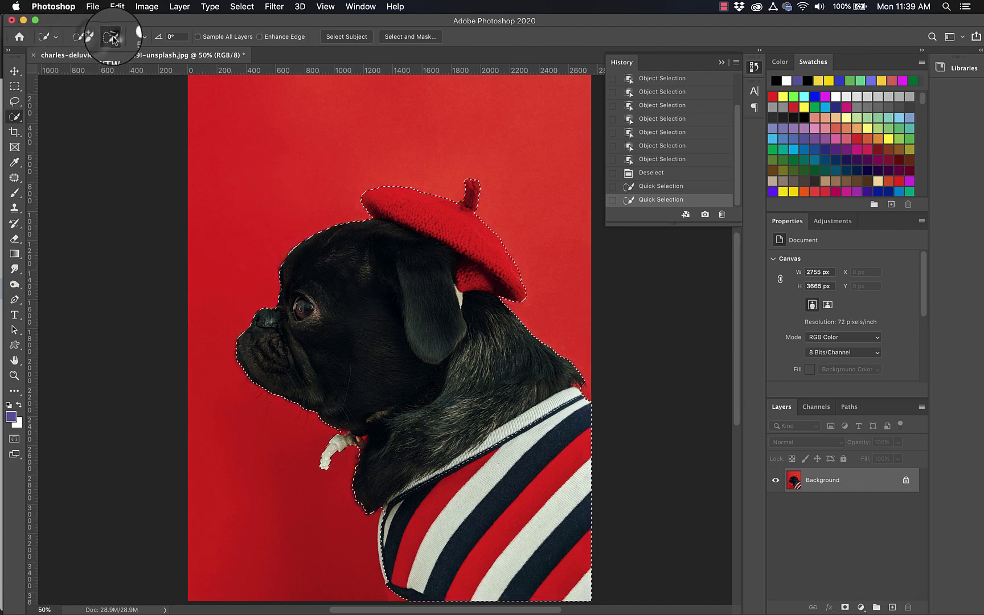
left_click(96, 37)
left_click(112, 38)
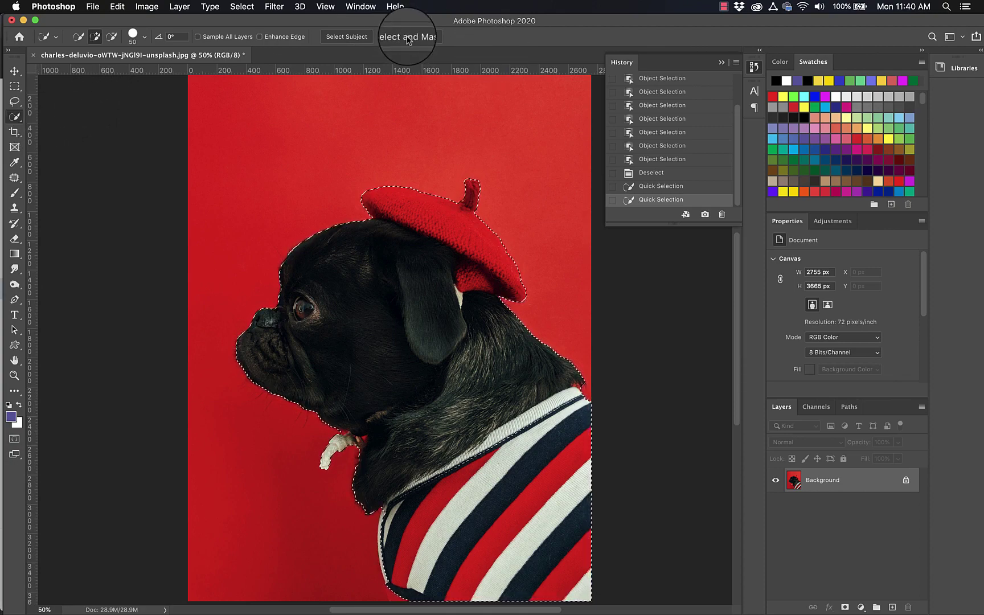
- Open the dog selection in Select and Mask and inspect the beret and head edges at 200% magnification
left_click(408, 39)
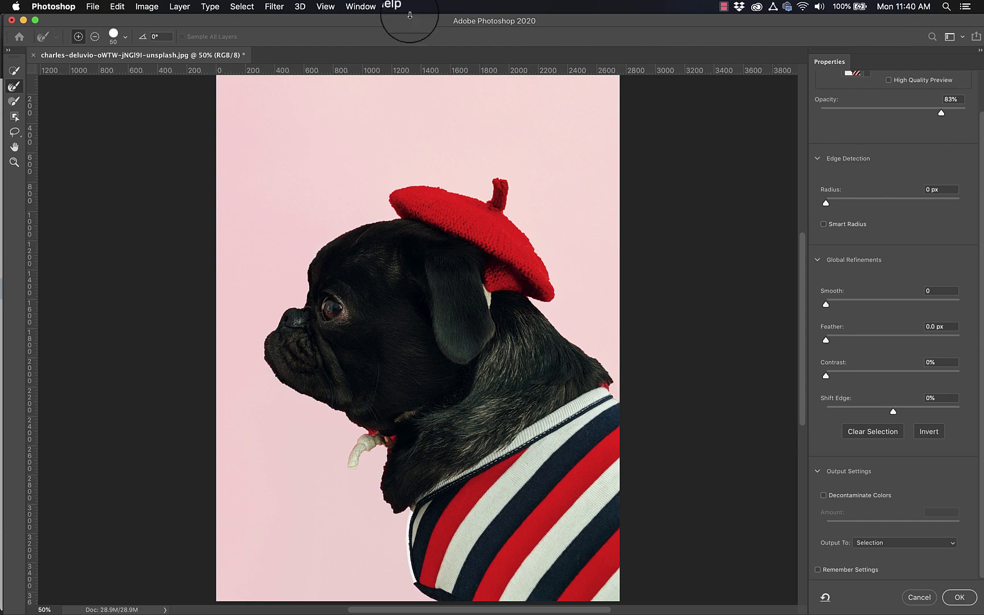
scroll(497, 160, "up", 2)
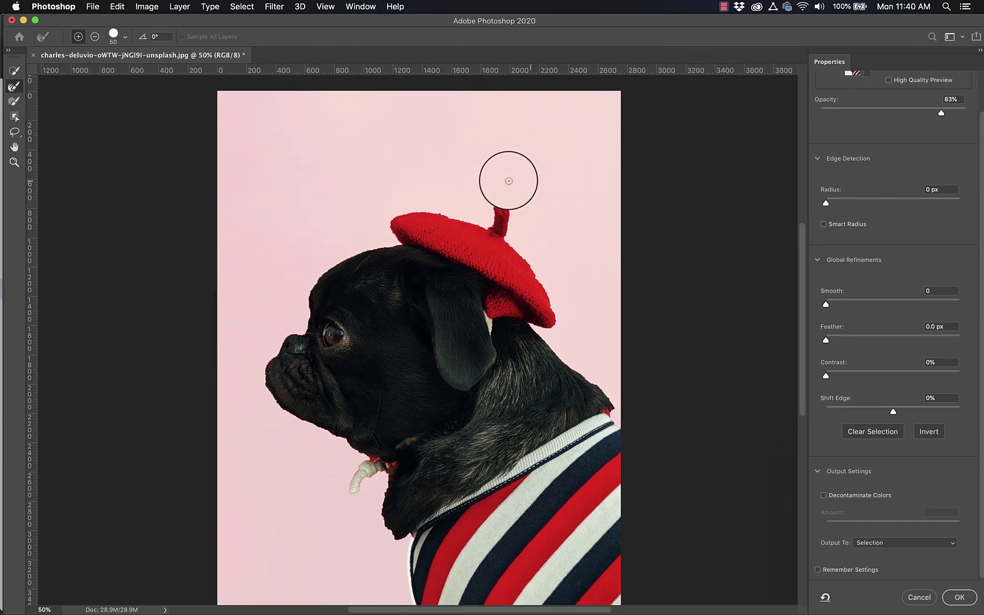
scroll(509, 181, "left", 3)
key("super+equal")
key("super+equal")
key("super+equal")
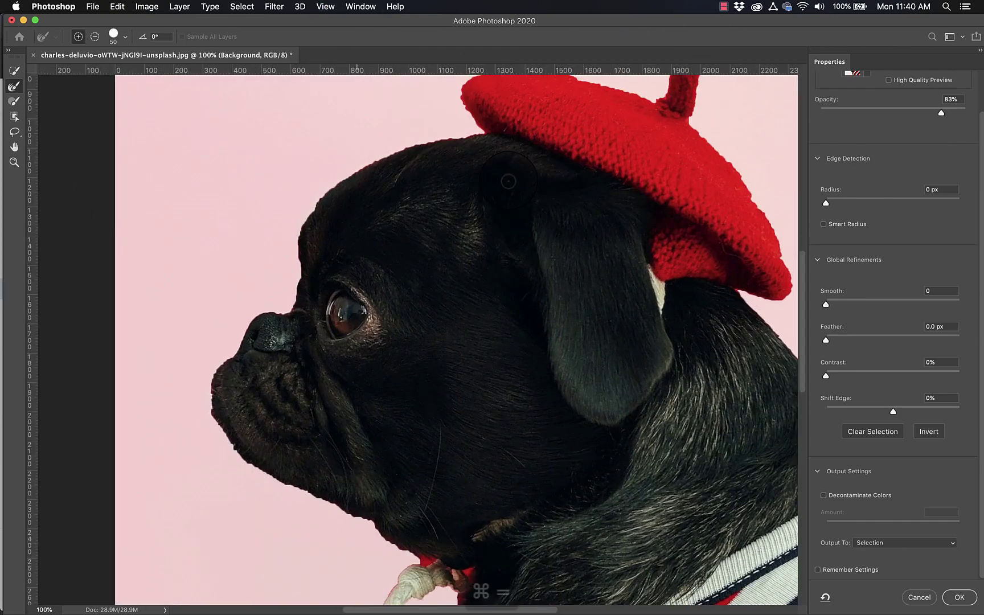
scroll(508, 181, "up", 5)
scroll(505, 176, "right", 3)
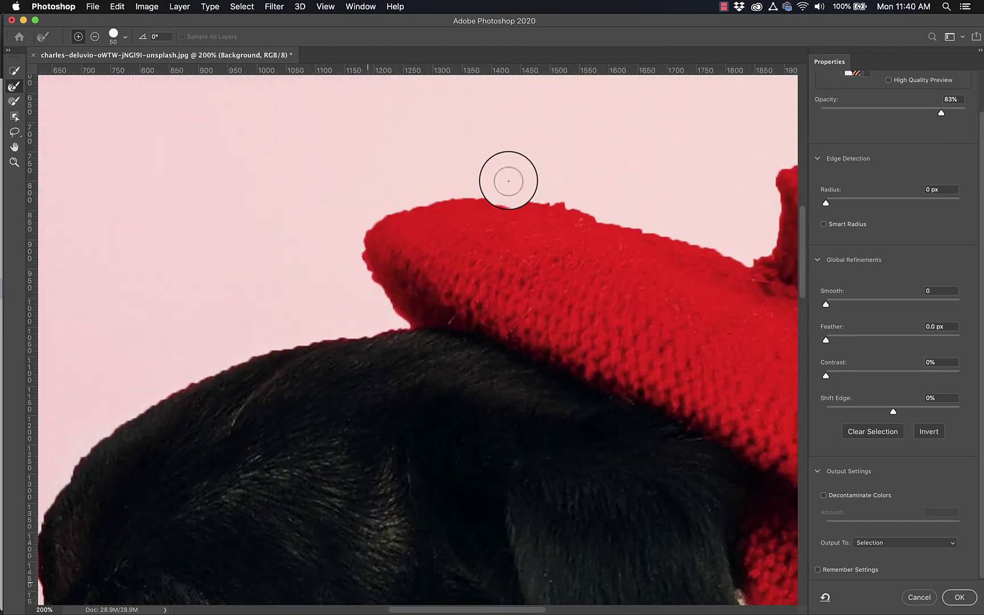
scroll(507, 176, "down", 3)
mouse_move(294, 278)
left_mouse_down()
mouse_move(238, 297)
mouse_move(392, 261)
left_mouse_up()
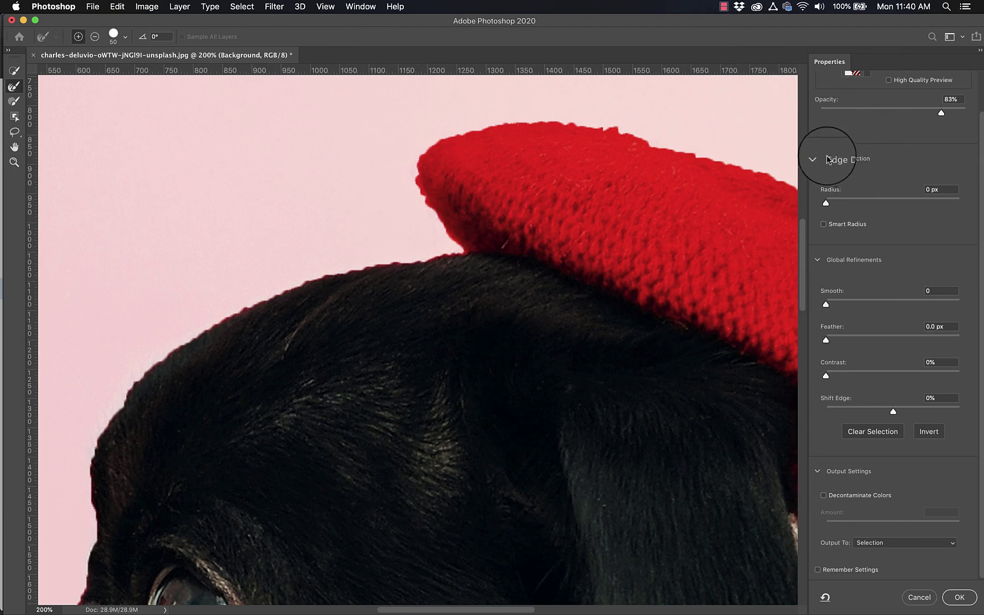
- Switch the preview to Onion Skin and set its transparency to about 40%
scroll(837, 164, "up", 3)
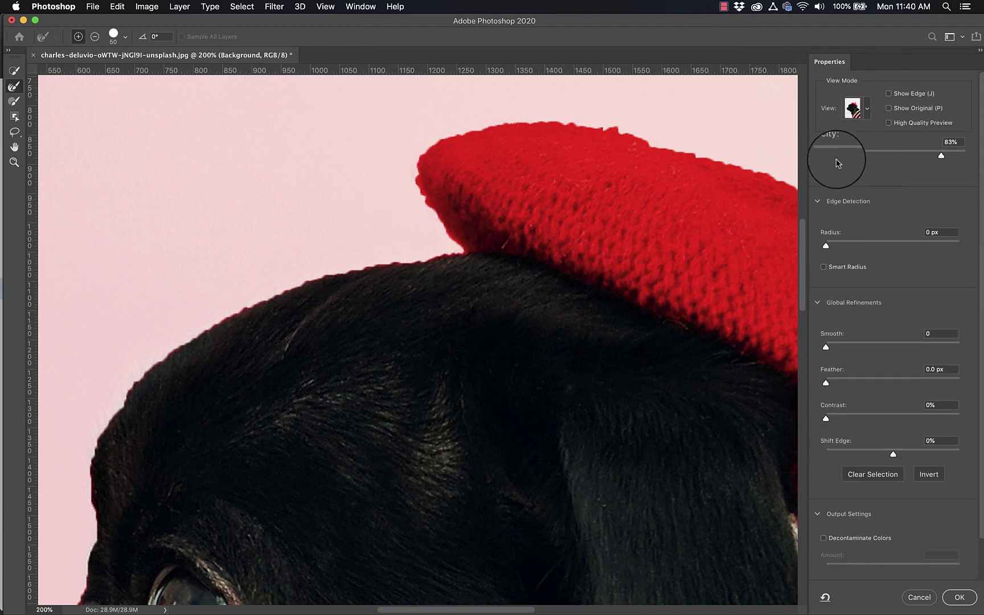
left_click(854, 111)
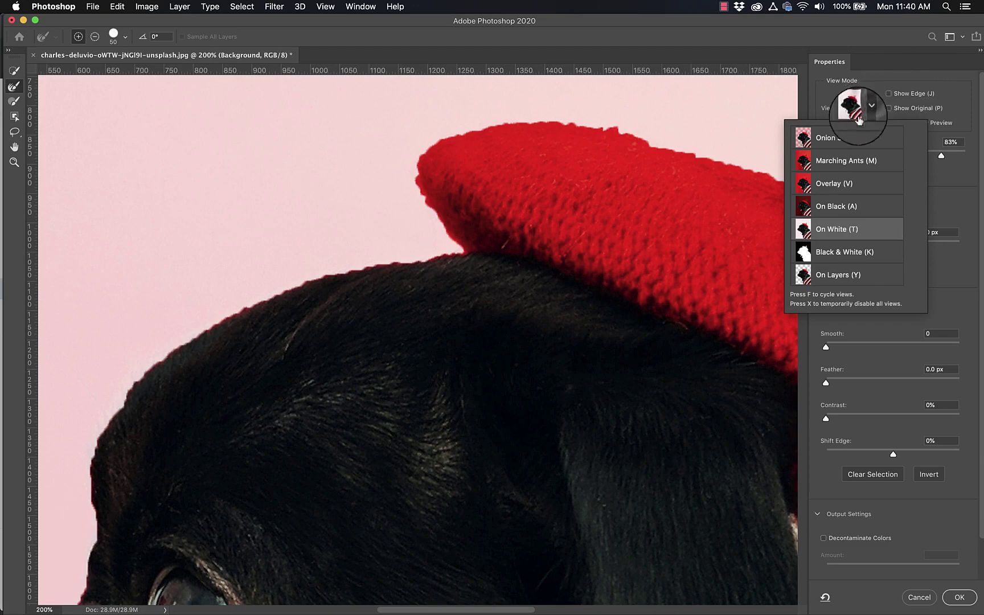
left_click(863, 106)
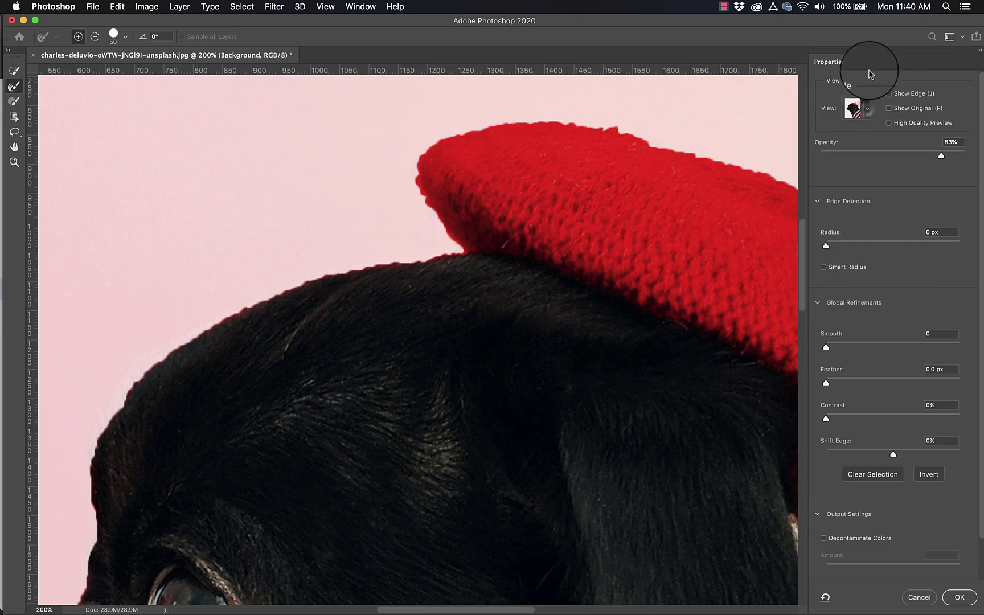
left_click(867, 111)
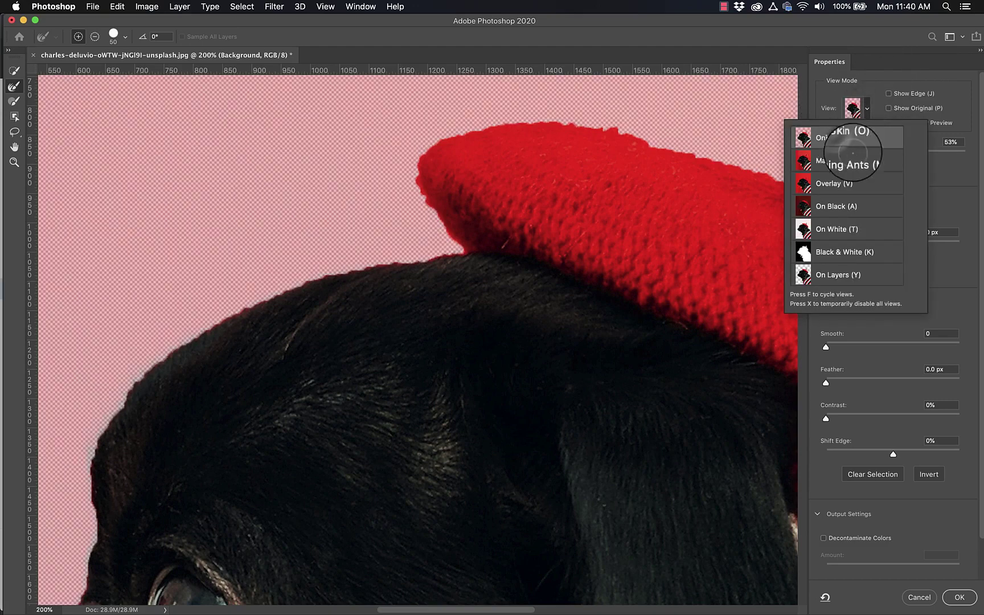
key("Return")
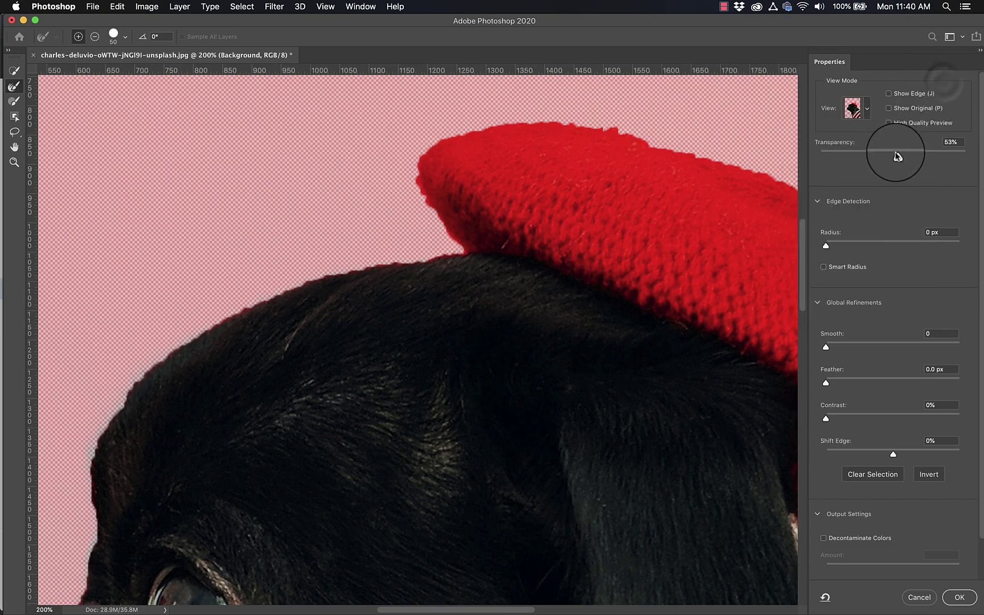
mouse_move(896, 156)
left_mouse_down()
mouse_move(917, 157)
mouse_move(817, 156)
mouse_move(882, 155)
left_mouse_up()
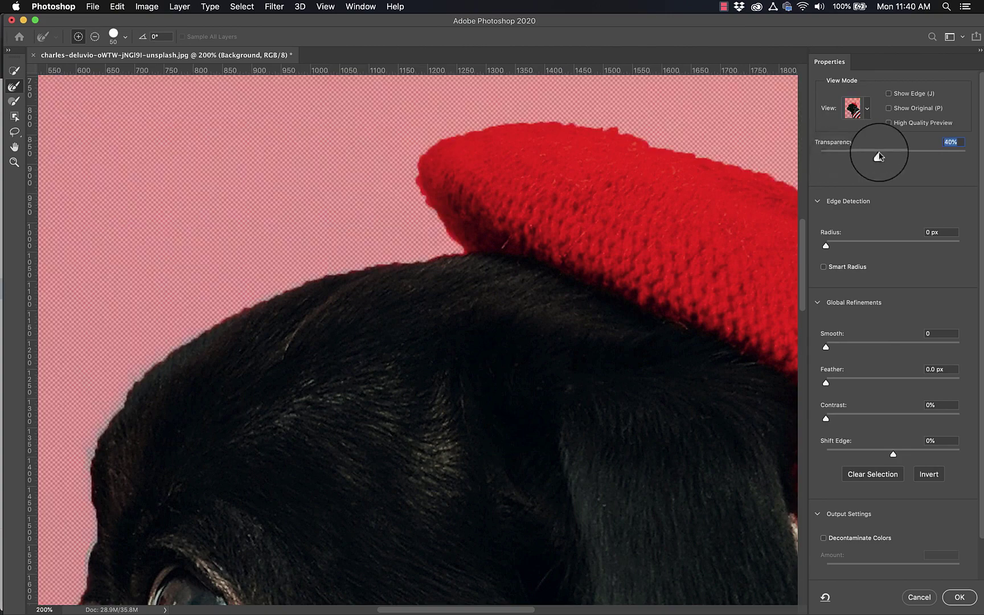
- Compare the fur edge on the dog's head in the On Black view and again in the On White view
left_click(867, 109)
left_click(836, 207)
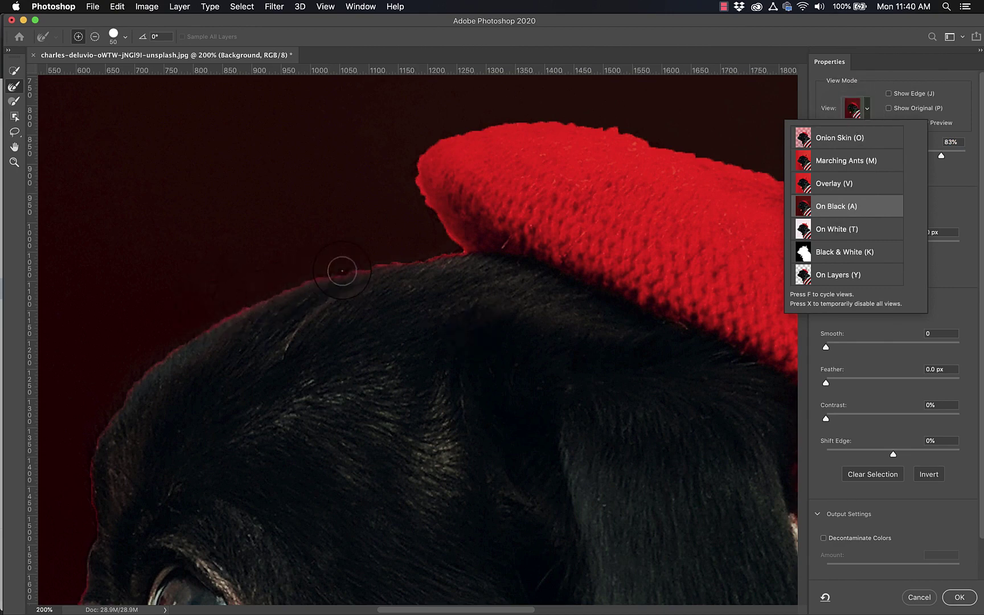
left_click(853, 231)
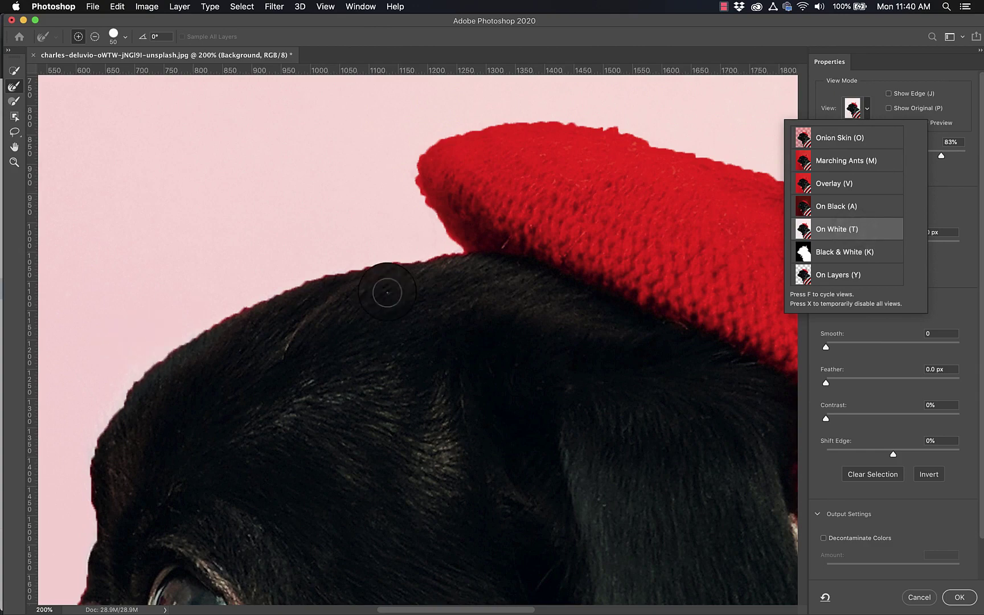
scroll(387, 292, "down", 5)
scroll(387, 292, "left", 4)
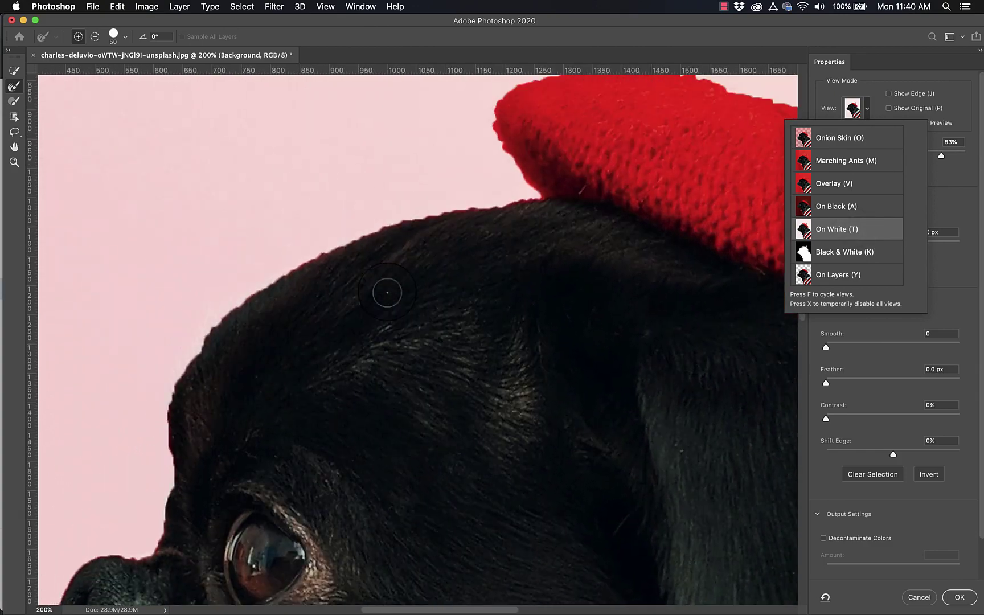
scroll(547, 260, "down", 1)
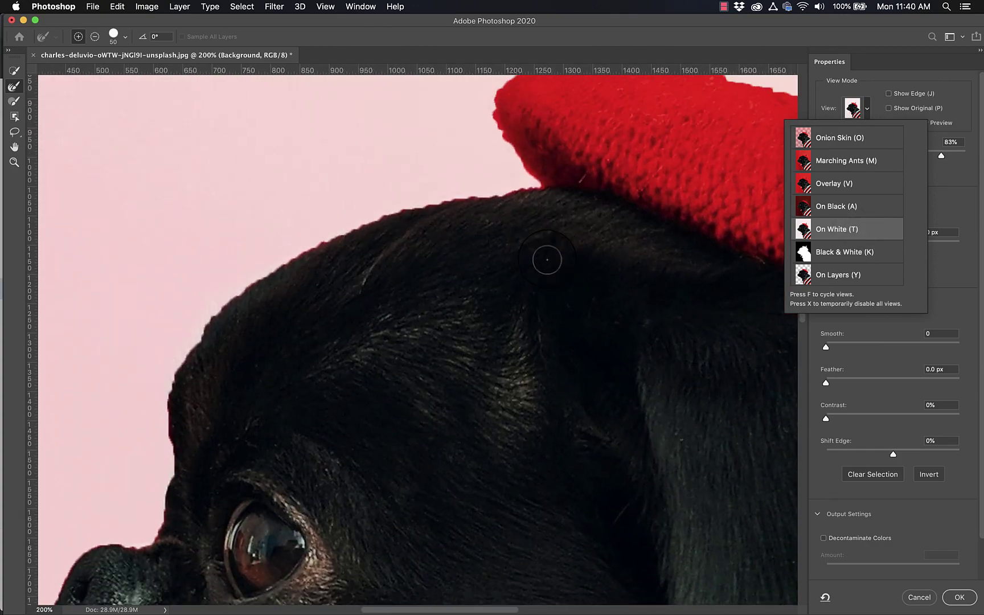
left_click(949, 299)
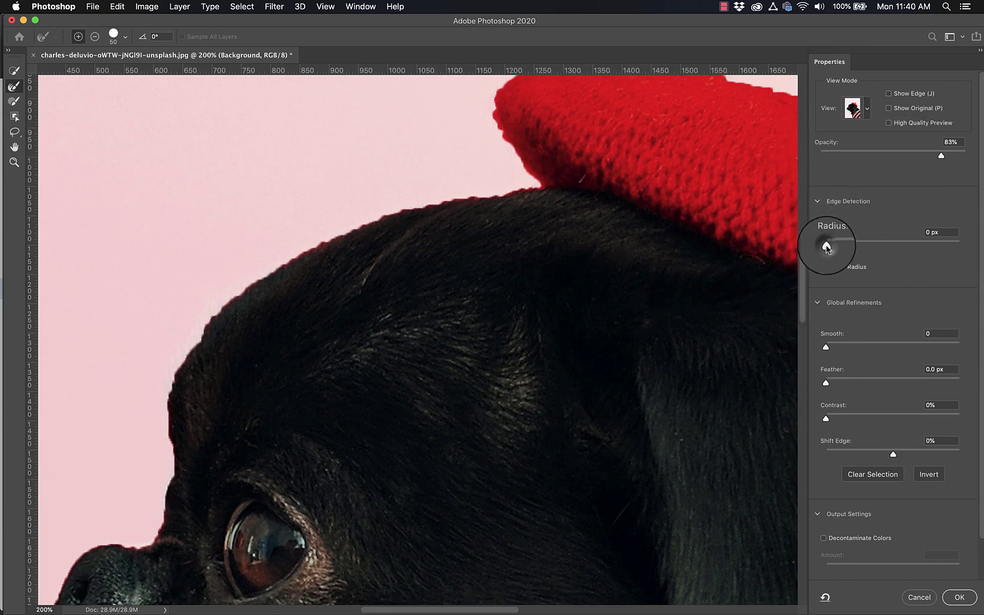
- Set a 4 px edge radius with Smart Radius on, and paint the Refine Edge Brush at size 50 along the dog's forehead
left_click_drag(827, 248, 855, 247)
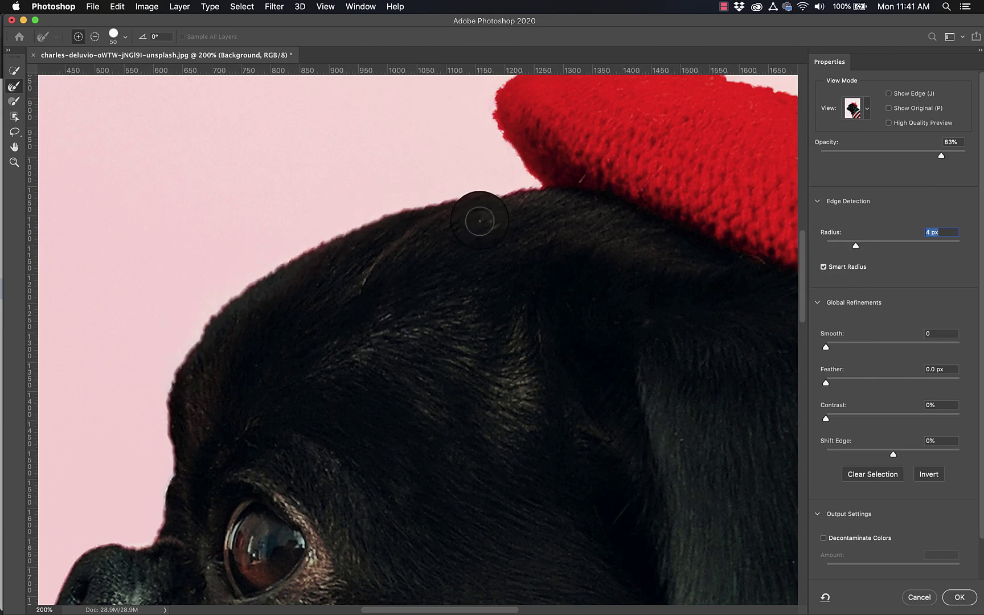
mouse_move(535, 201)
left_mouse_down()
mouse_move(417, 217)
mouse_move(396, 232)
mouse_move(539, 207)
mouse_move(479, 192)
mouse_move(391, 232)
mouse_move(411, 226)
left_mouse_up()
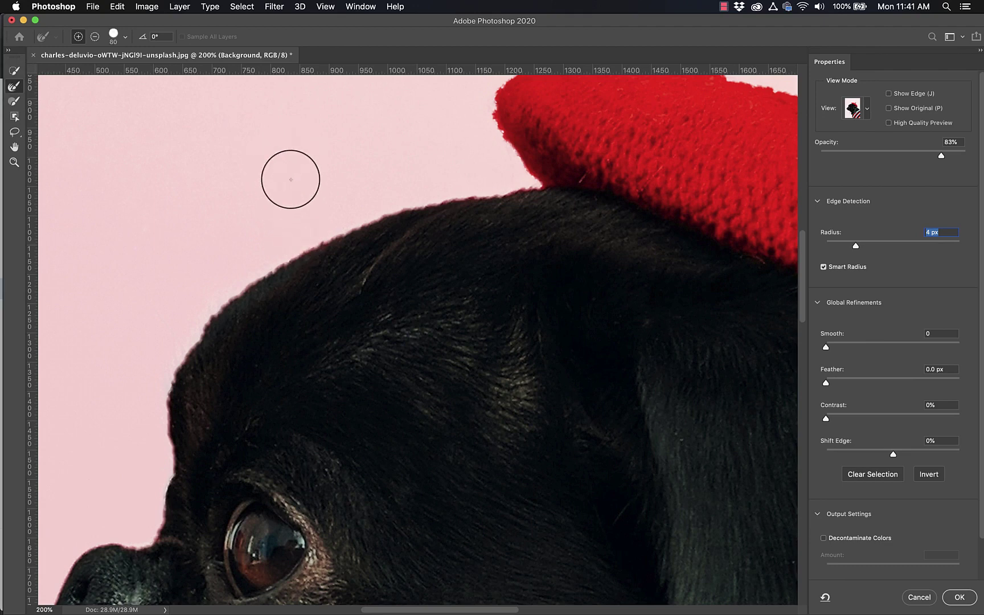
mouse_move(290, 179)
left_mouse_down()
mouse_move(472, 179)
mouse_move(280, 168)
left_mouse_up()
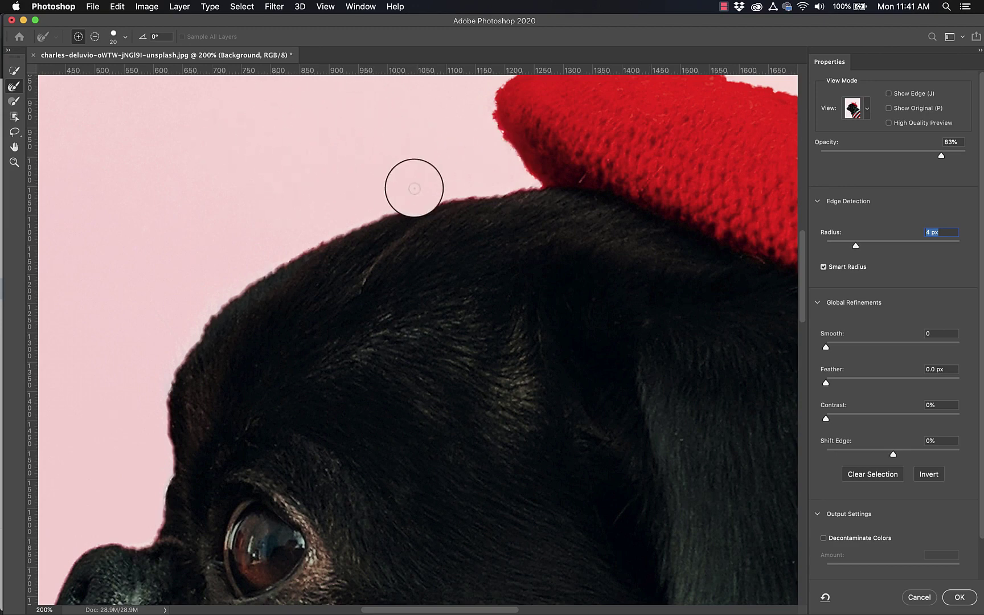
mouse_move(502, 184)
left_mouse_down()
mouse_move(538, 189)
mouse_move(497, 193)
left_mouse_up()
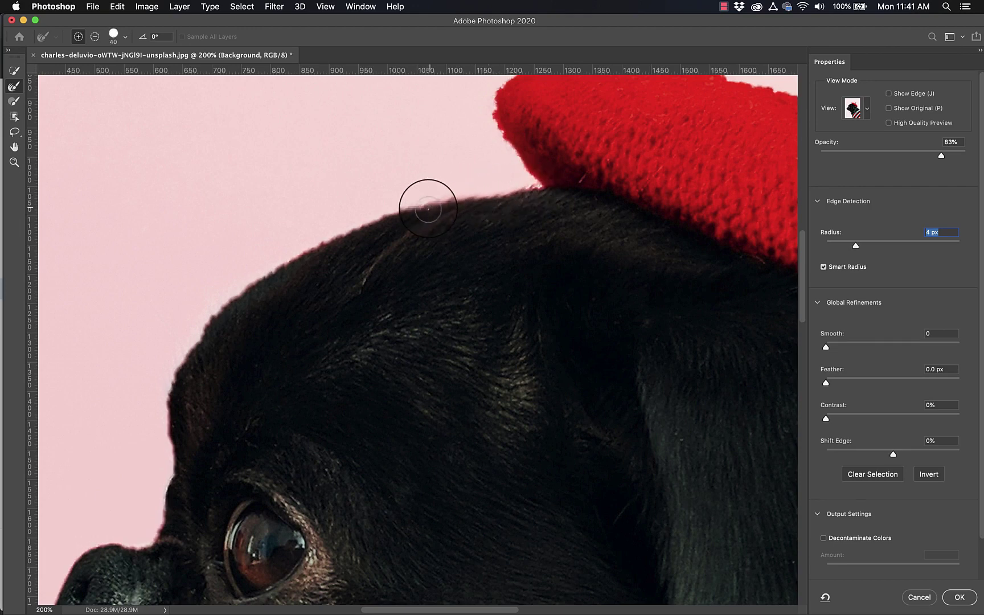
key("bracketright")
mouse_move(427, 209)
left_mouse_down()
mouse_move(428, 196)
mouse_move(369, 212)
mouse_move(223, 292)
mouse_move(163, 397)
mouse_move(160, 492)
left_mouse_up()
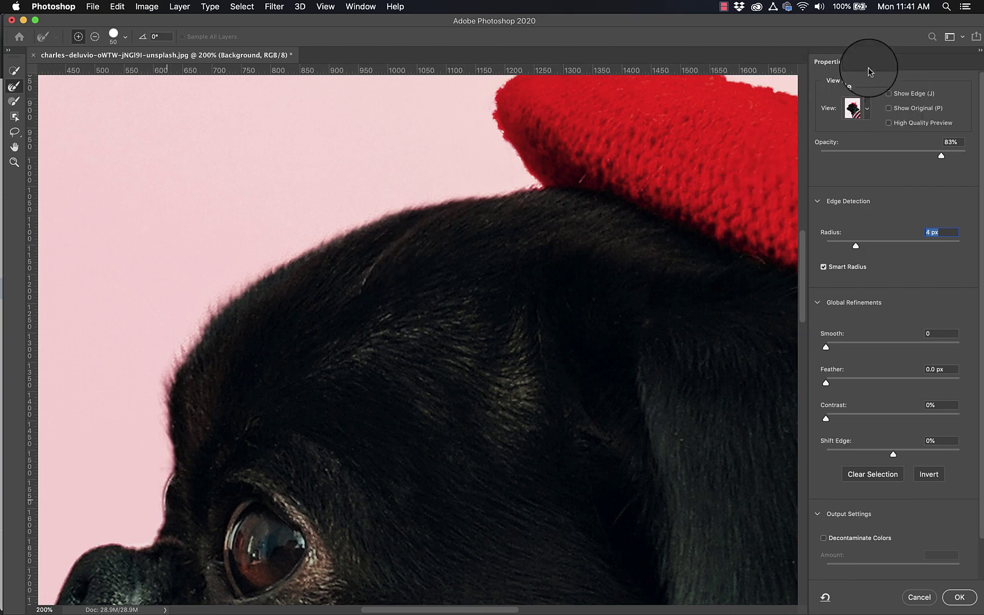
- Turn on Show Edge and check the refinement area along the dog's forehead, nose and muzzle
left_click(889, 94)
scroll(517, 421, "down", 8)
scroll(517, 422, "left", 3)
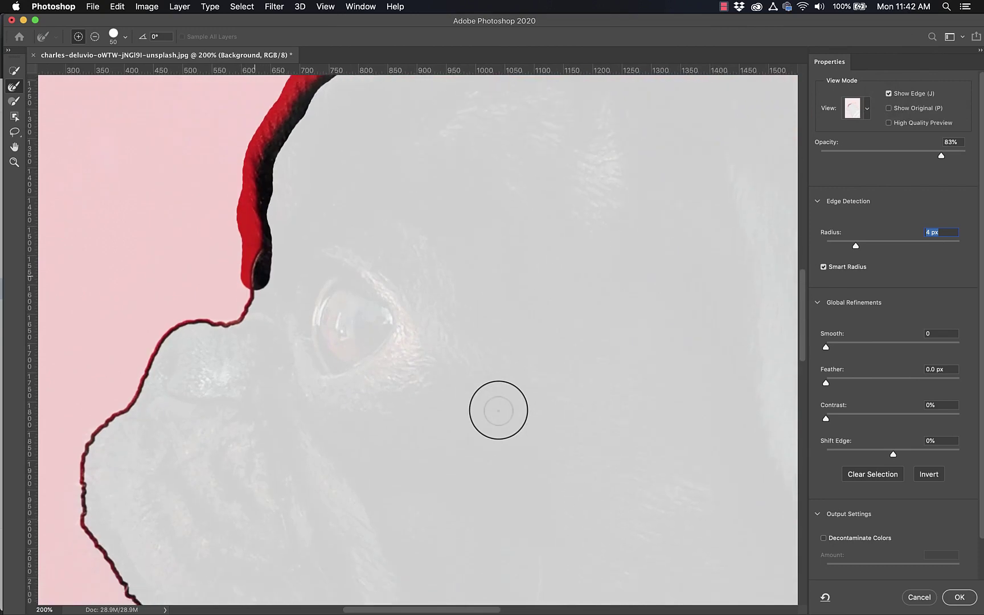
scroll(499, 410, "down", 2)
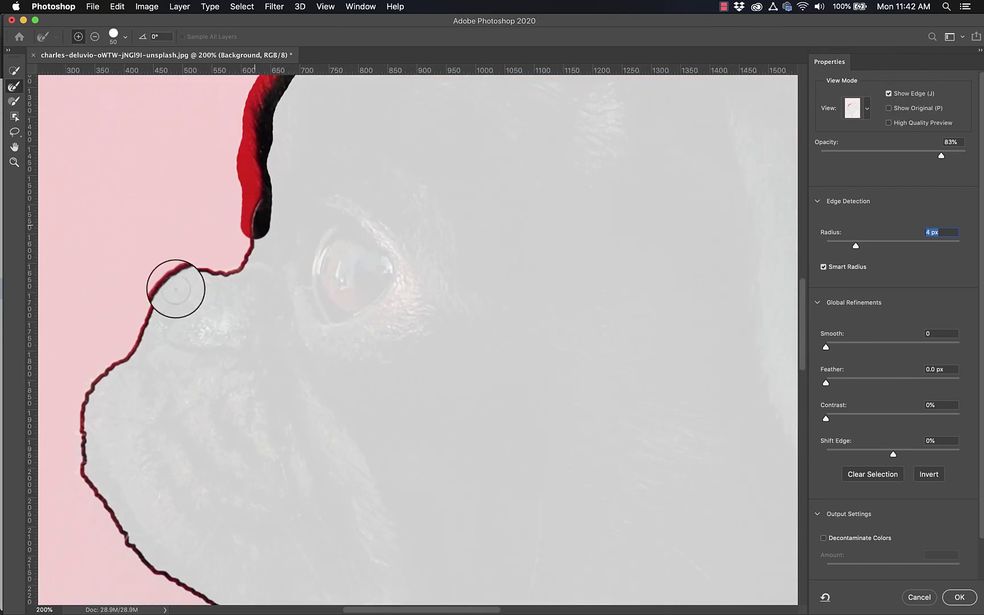
scroll(285, 336, "up", 3)
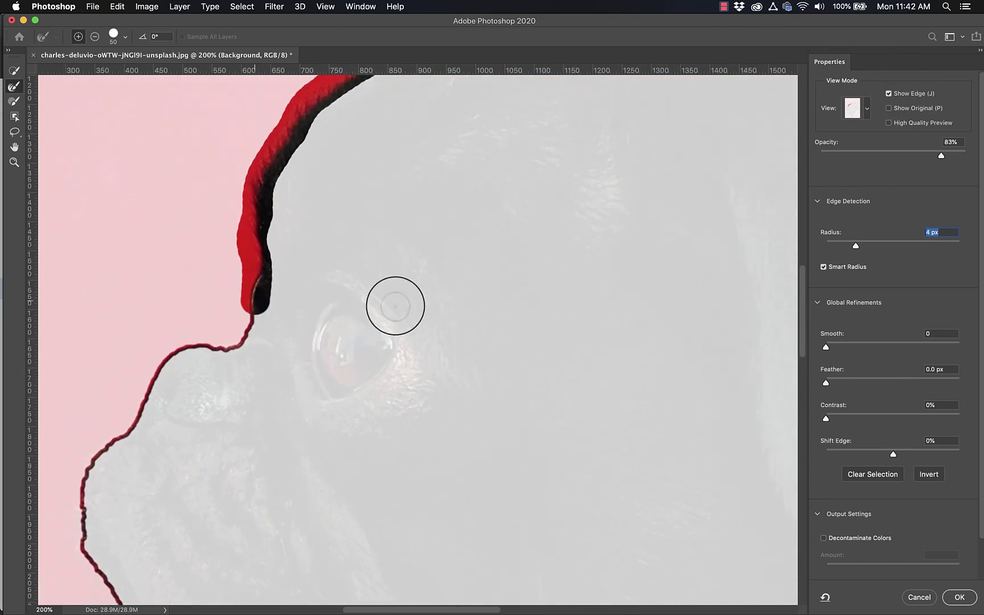
- Set the edge radius to 7 px and paint the Refine Edge Brush along the dog's nose and muzzle
left_click_drag(856, 246, 868, 247)
mouse_move(251, 374)
left_mouse_down()
mouse_move(246, 303)
mouse_move(241, 325)
mouse_move(217, 345)
mouse_move(180, 351)
mouse_move(147, 374)
mouse_move(129, 417)
mouse_move(99, 447)
mouse_move(81, 512)
left_mouse_up()
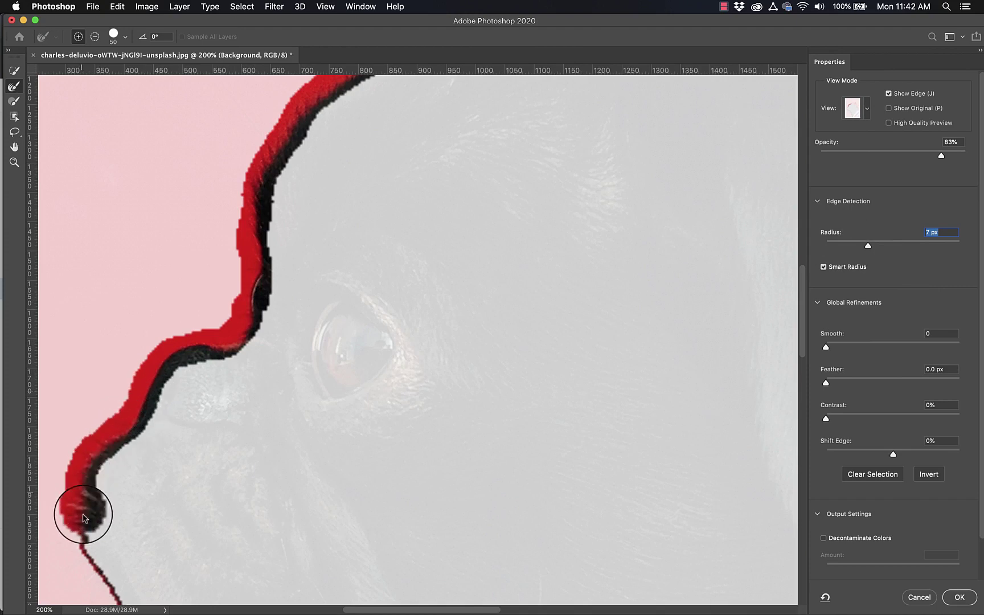
scroll(80, 473, "down", 5)
mouse_move(85, 433)
left_mouse_down()
mouse_move(103, 428)
mouse_move(113, 456)
left_mouse_up()
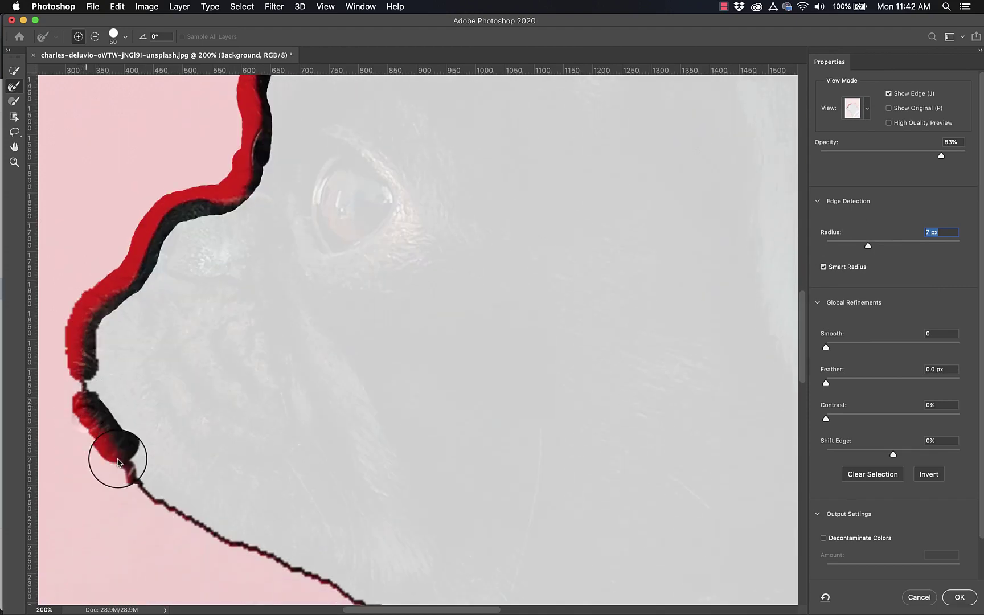
- Turn off Show Edge and preview the chin and rope collar area in Onion Skin view
scroll(220, 432, "down", 15)
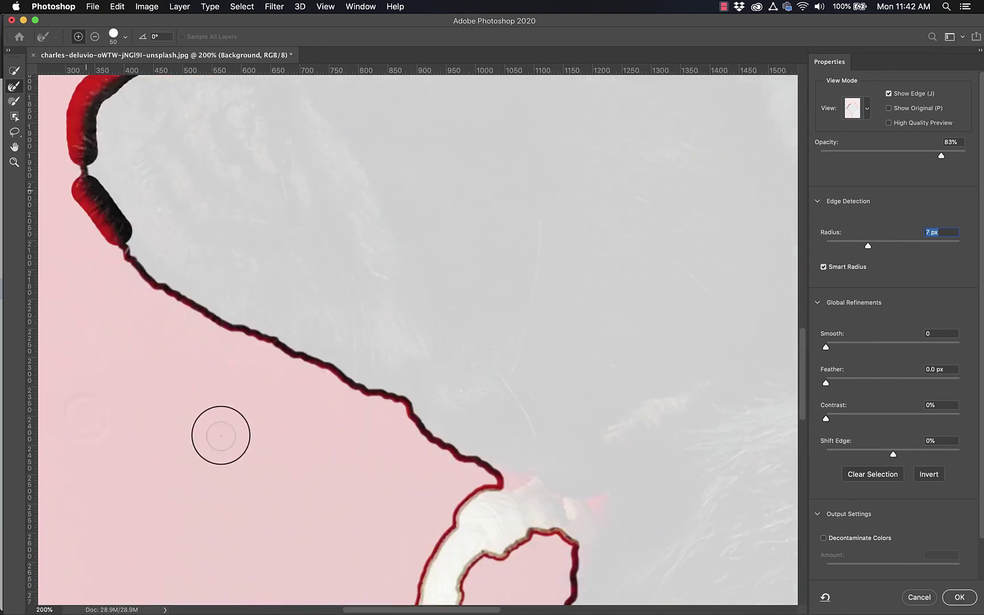
left_click(886, 92)
scroll(789, 136, "up", 2)
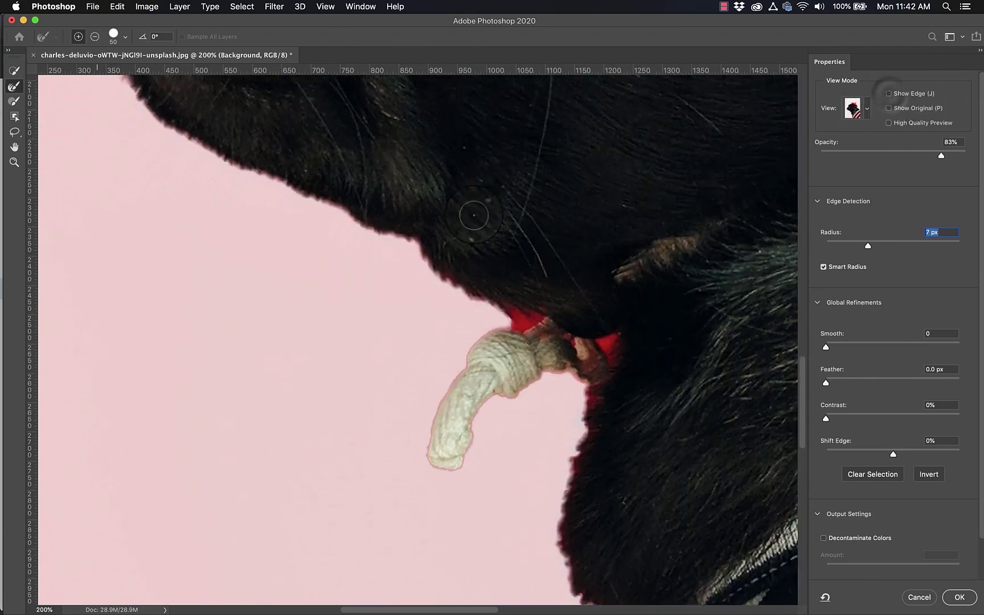
left_click(863, 110)
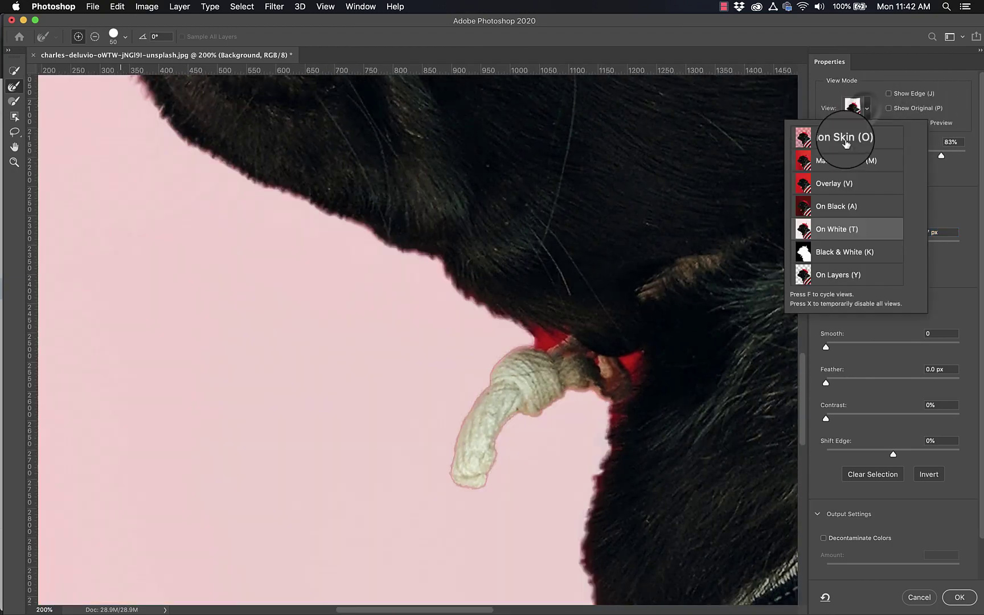
left_click(841, 137)
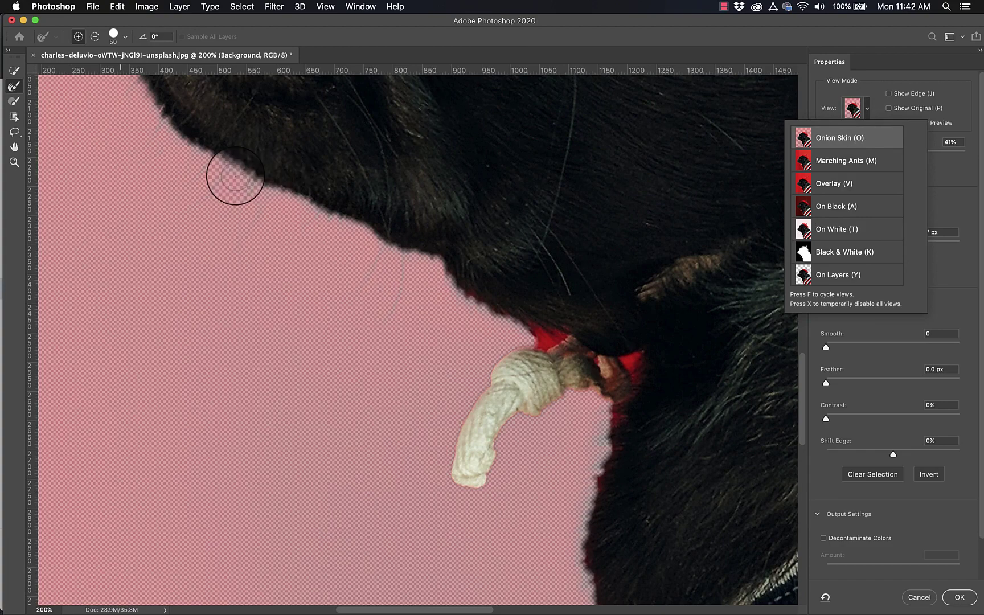
- Paint over the whiskers under the chin with the Refine Edge Brush at size 25, and turn on Show Edge
left_click(15, 86)
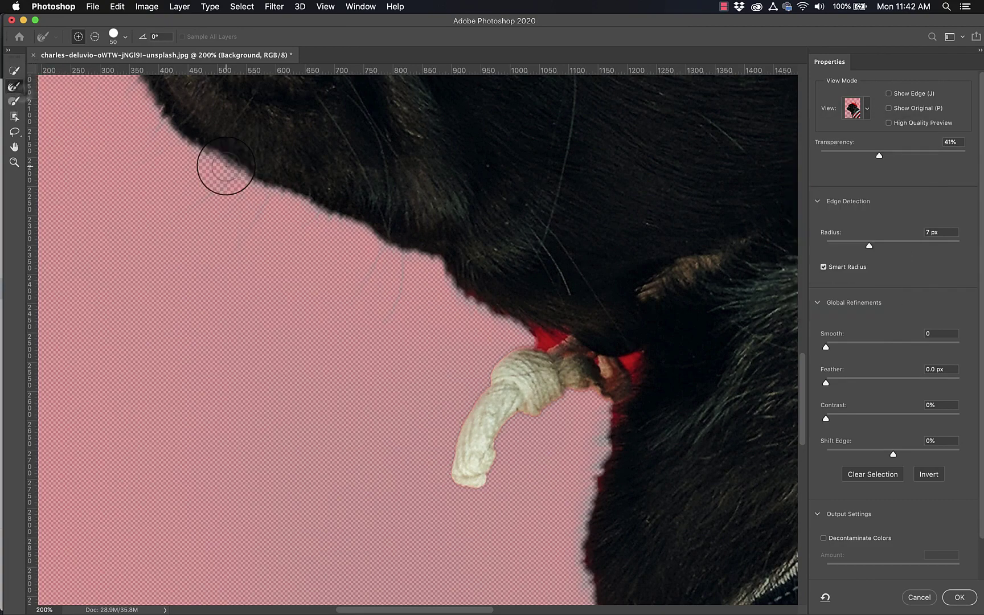
key("bracketleft")
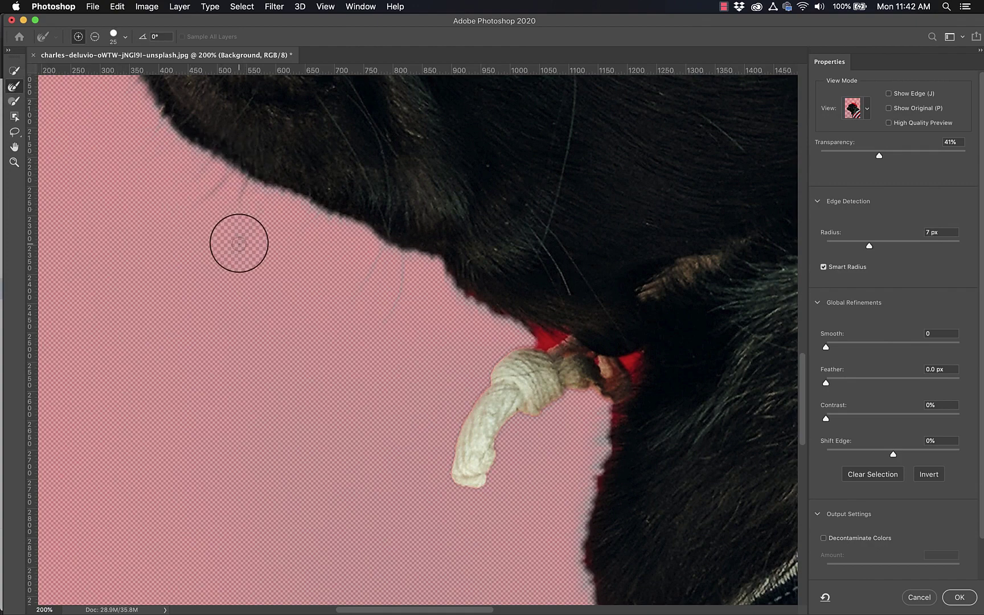
left_click_drag(237, 241, 274, 182)
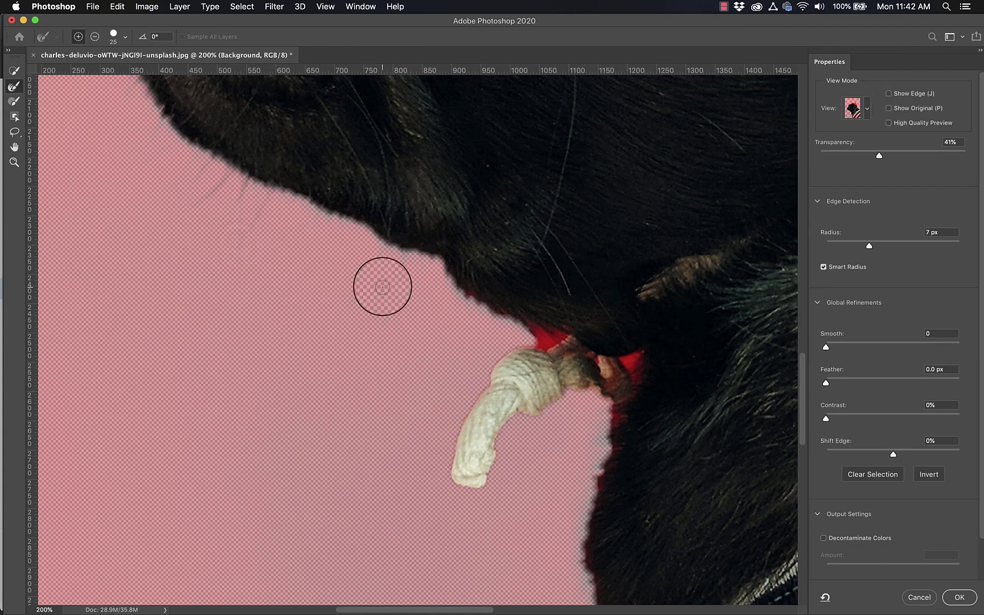
mouse_move(341, 301)
left_mouse_down()
mouse_move(395, 252)
mouse_move(401, 266)
left_mouse_up()
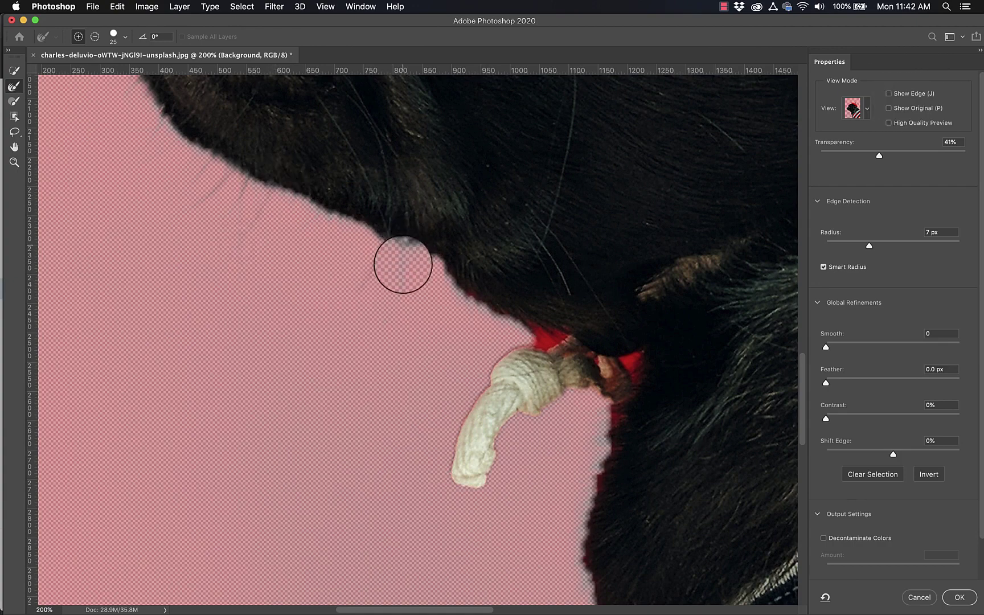
left_click(889, 95)
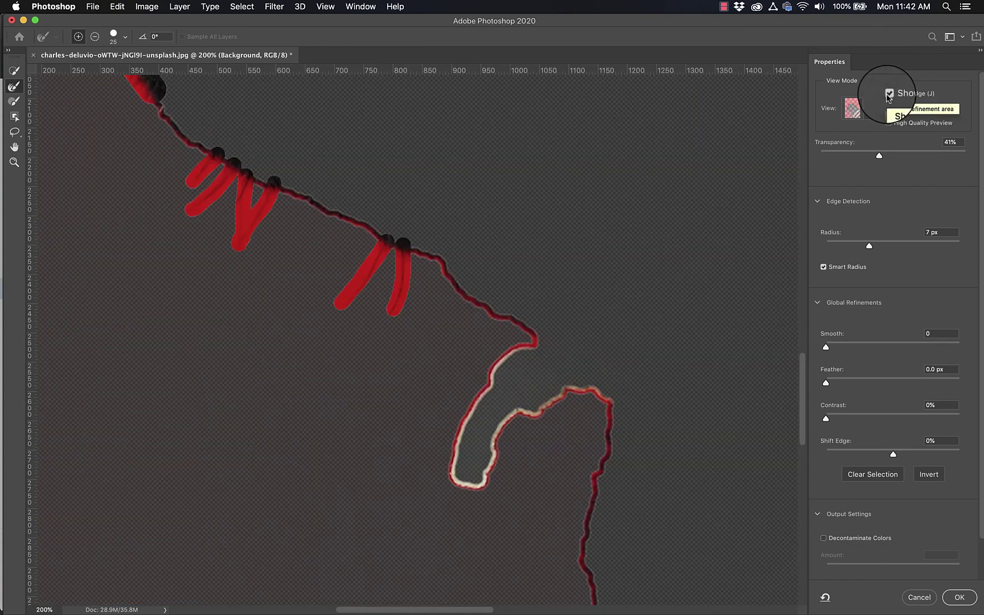
- Turn off Show Edge and switch the cutout preview to the On White view
left_click(888, 94)
scroll(563, 224, "up", 5)
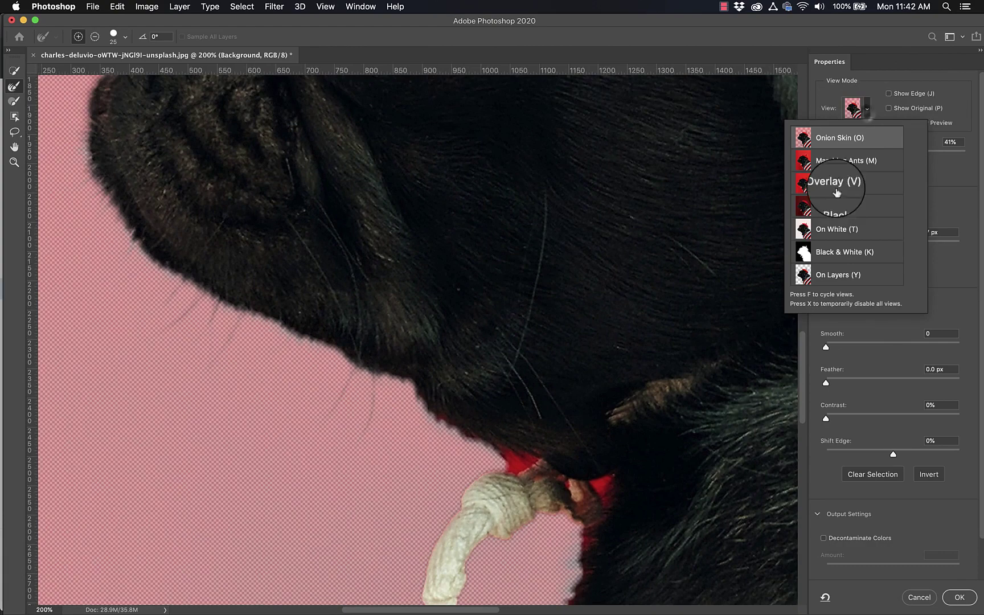
left_click(836, 229)
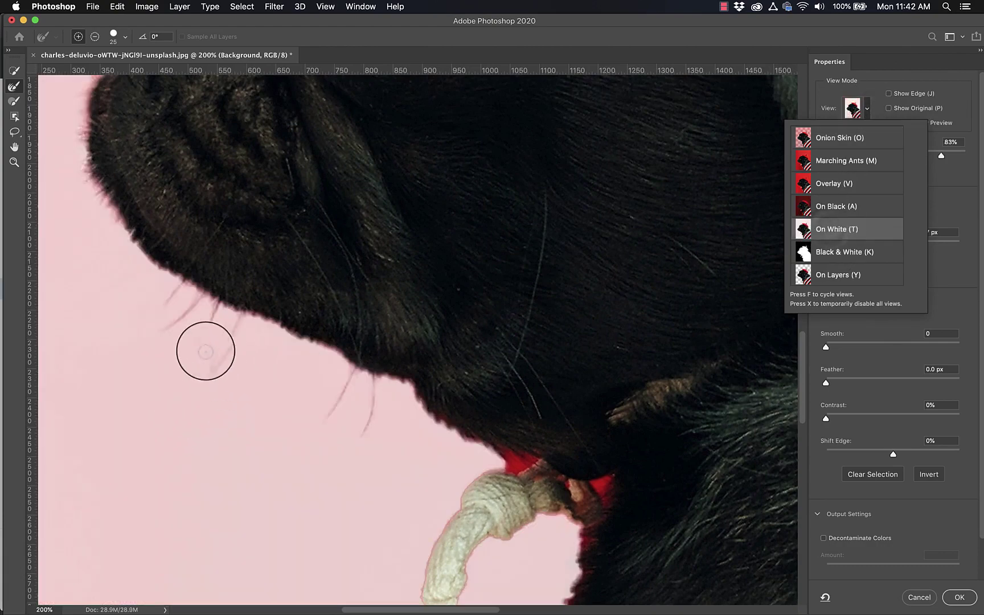
- Paint the Refine Edge Brush around the front tip and along the upper edge of the red beret
scroll(293, 439, "up", 10)
scroll(293, 439, "right", 3)
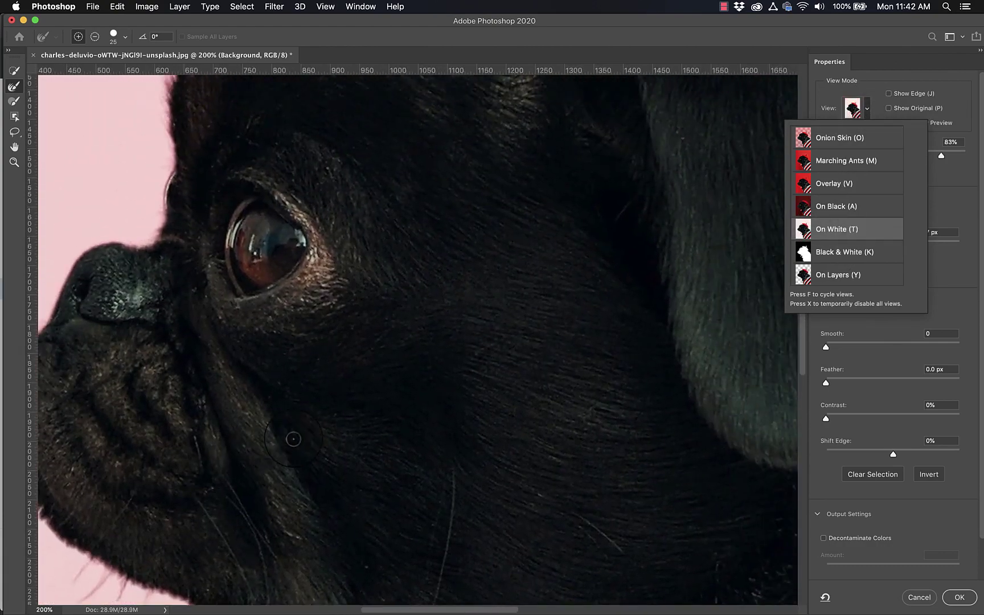
scroll(293, 439, "up", 5)
scroll(294, 439, "down", 2)
key("super+minus")
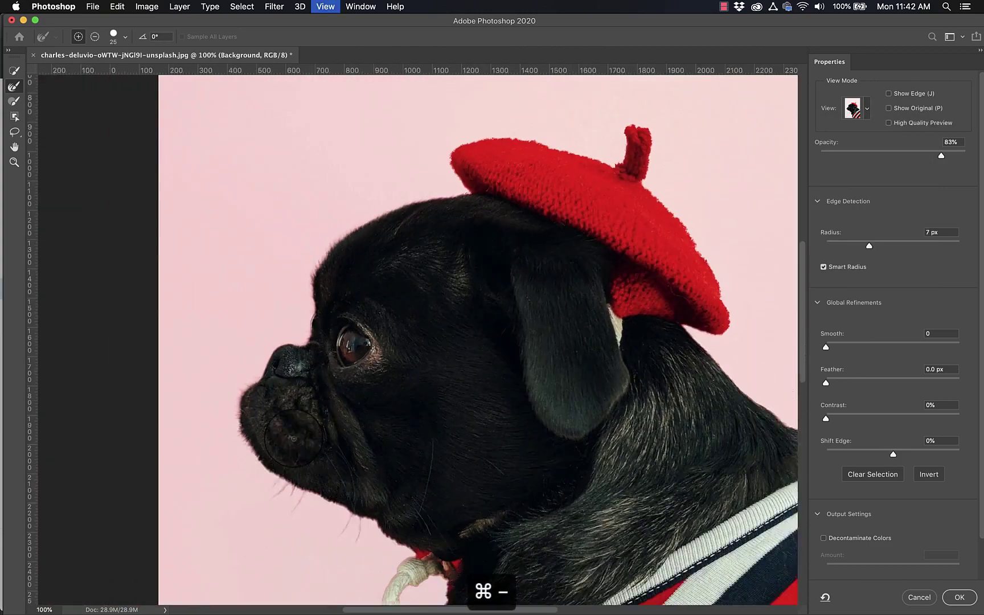
key("super+minus")
scroll(422, 171, "right", 3)
scroll(422, 170, "up", 2)
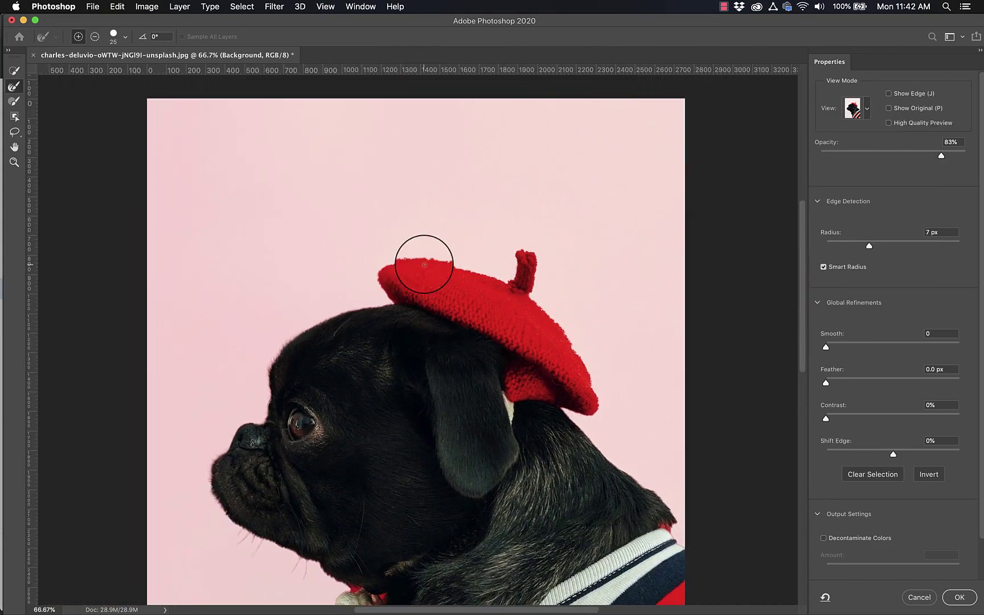
key("super+equal")
key("super+equal")
key("super+equal")
scroll(428, 259, "up", 3)
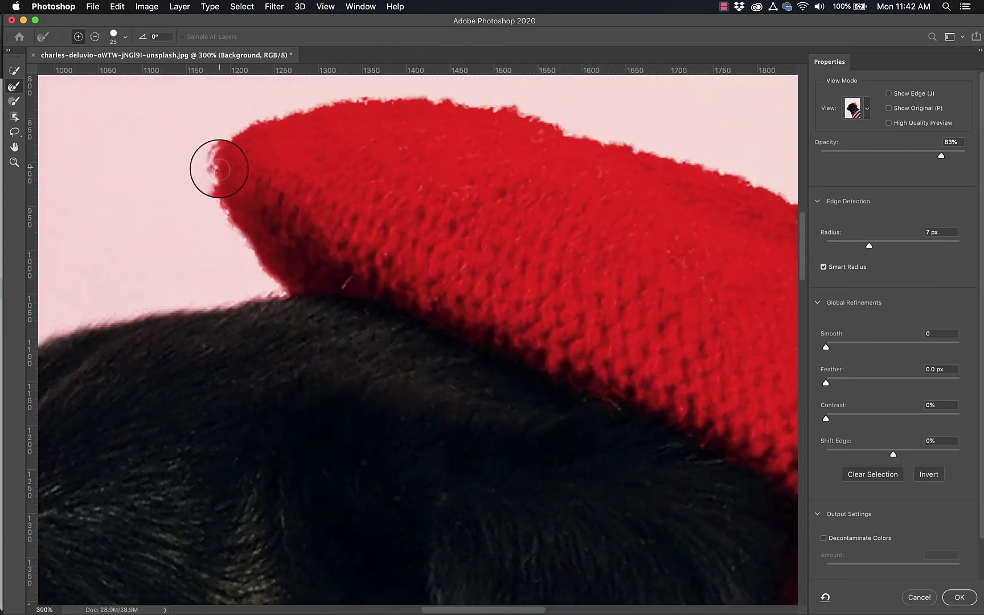
mouse_move(219, 169)
left_mouse_down()
mouse_move(274, 117)
mouse_move(328, 101)
mouse_move(416, 100)
mouse_move(431, 125)
left_mouse_up()
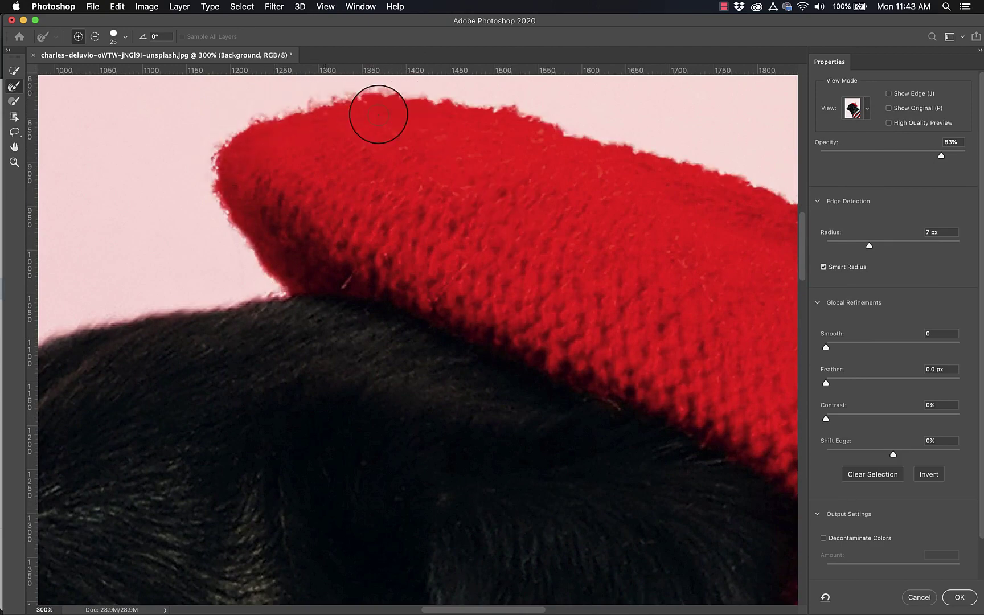
scroll(280, 192, "down", 3)
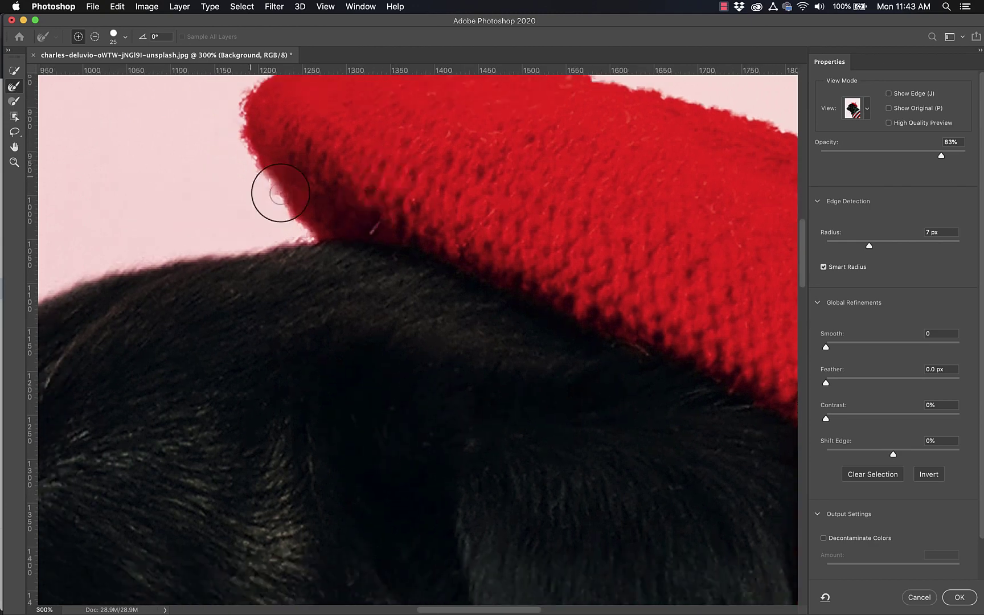
scroll(280, 193, "up", 5)
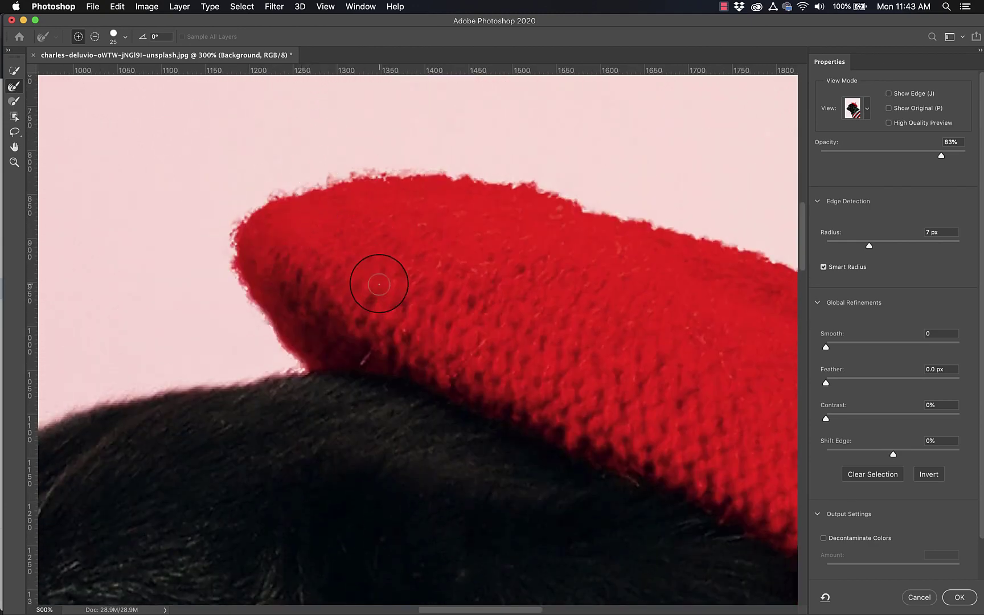
- Paint the Refine Edge Brush over the red background gap between the dog's chin and the rope knot
scroll(422, 415, "down", 10)
scroll(423, 417, "left", 8)
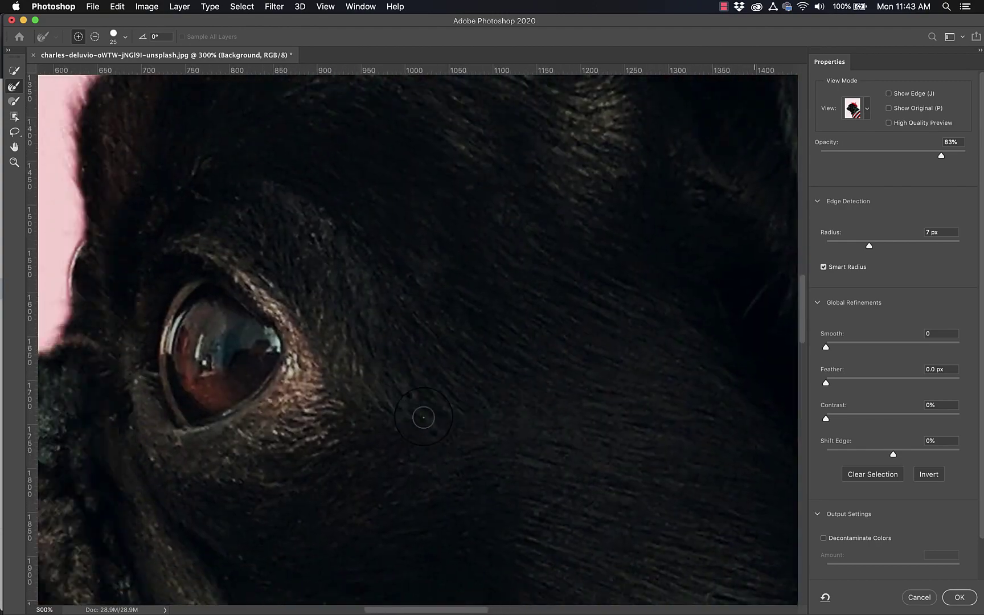
key("super+minus")
key("super+minus")
key("super+minus")
key("super+minus")
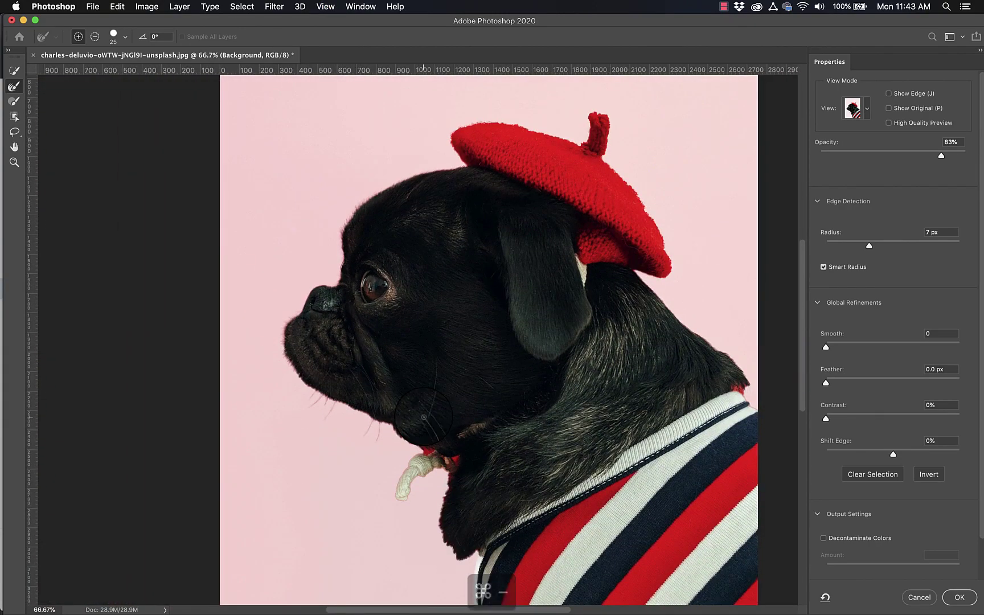
scroll(330, 461, "down", 3)
key("super+equal")
key("super+equal")
key("super+equal")
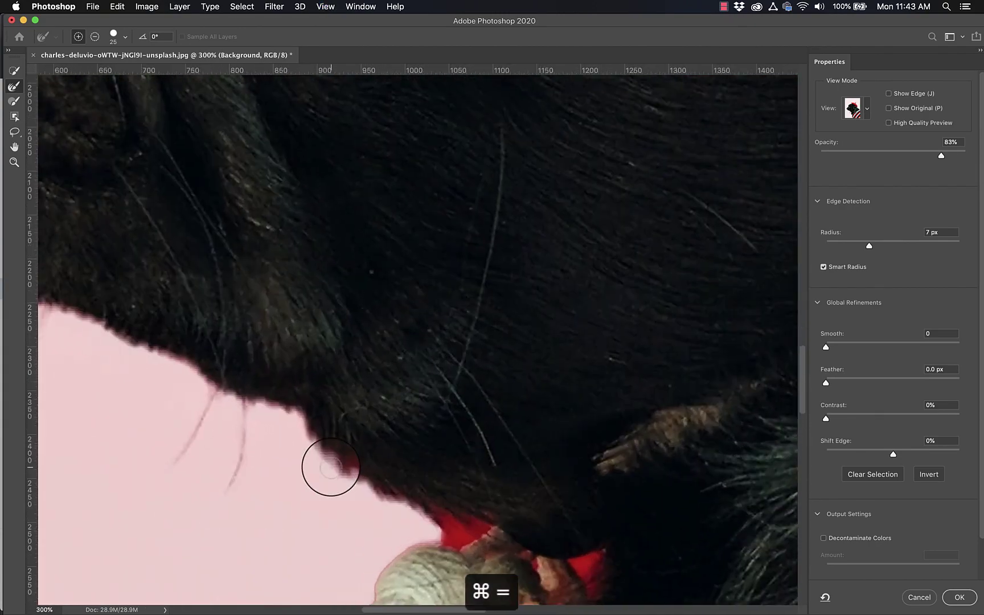
scroll(331, 467, "down", 10)
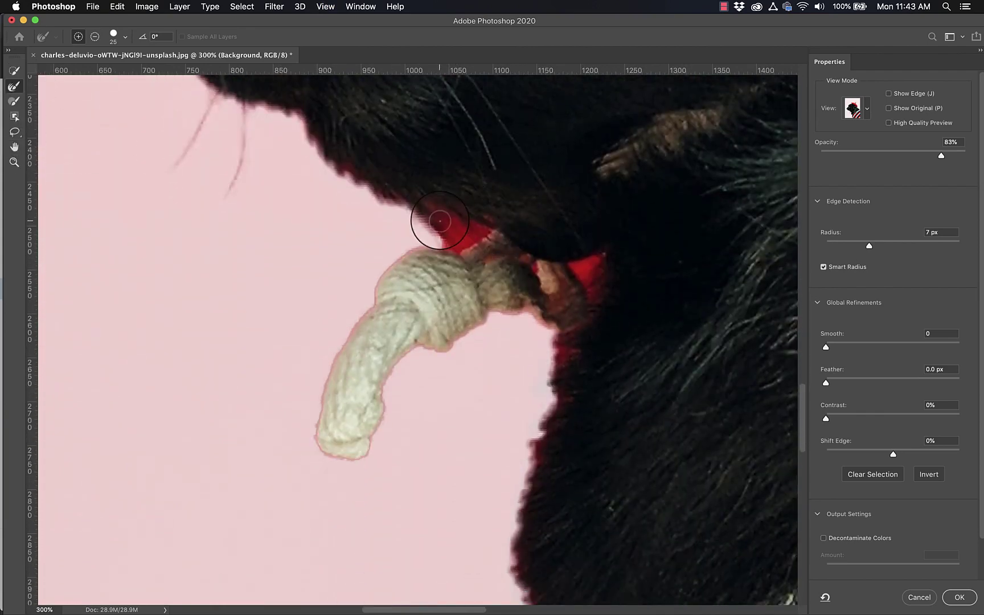
mouse_move(449, 228)
left_mouse_down()
mouse_move(489, 227)
mouse_move(460, 249)
mouse_move(422, 247)
mouse_move(498, 258)
mouse_move(456, 237)
left_mouse_up()
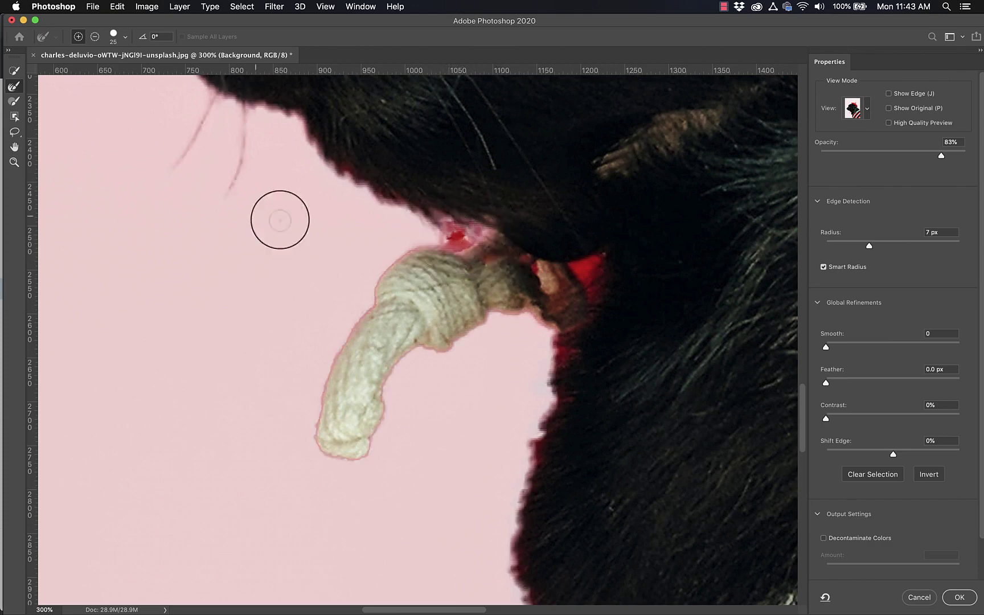
- Remove the leftover red patch between the chin and the rope knot with the Brush tool in subtract mode at size 9
left_click(15, 102)
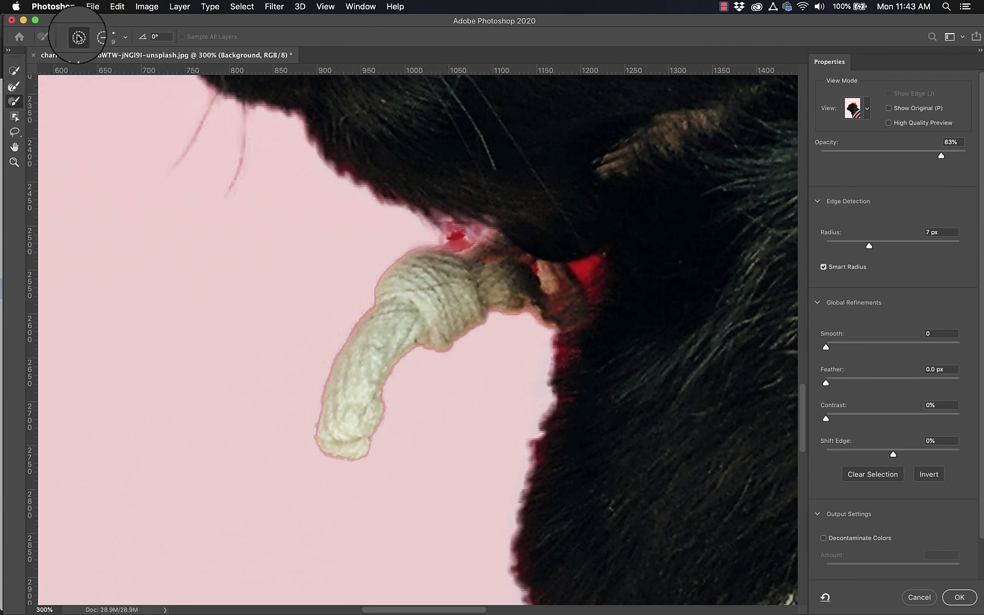
left_click(95, 41)
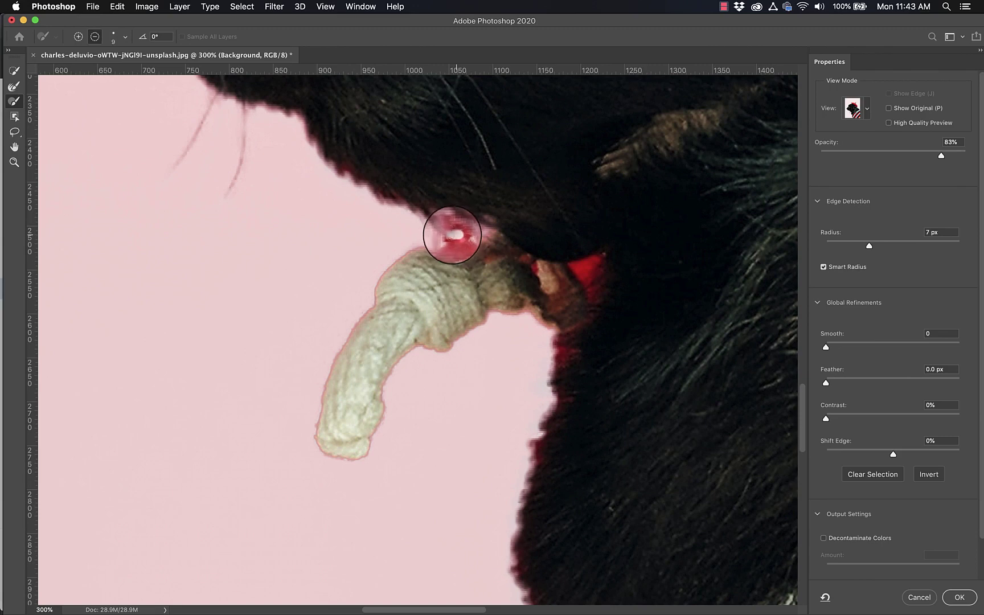
mouse_move(459, 234)
left_mouse_down()
mouse_move(444, 241)
mouse_move(466, 235)
mouse_move(443, 208)
mouse_move(489, 255)
mouse_move(451, 226)
mouse_move(469, 269)
left_mouse_up()
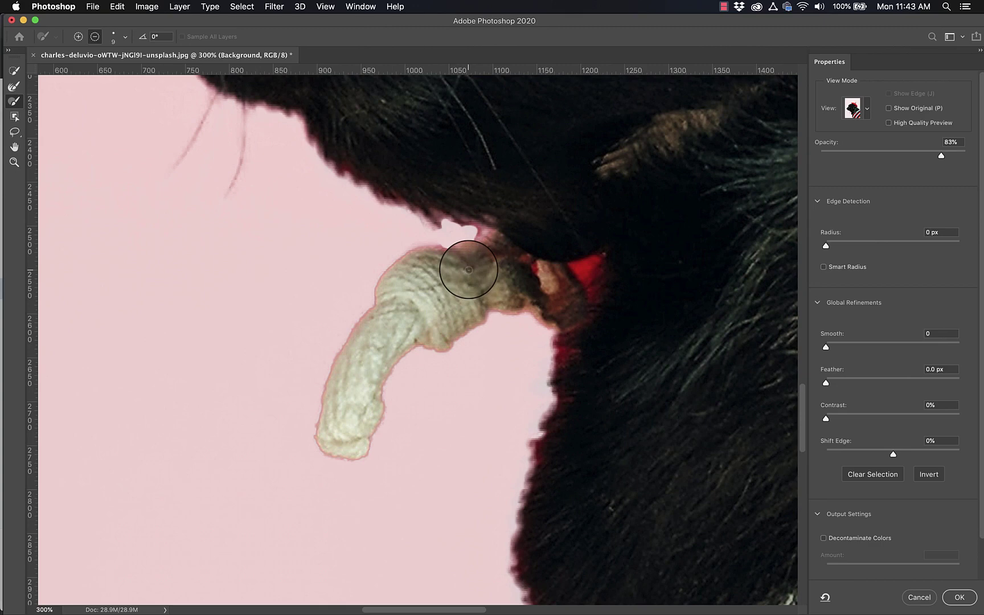
mouse_move(469, 270)
left_mouse_down()
mouse_move(472, 312)
mouse_move(398, 313)
mouse_move(438, 280)
mouse_move(482, 343)
mouse_move(447, 335)
mouse_move(422, 247)
mouse_move(461, 253)
mouse_move(448, 241)
mouse_move(382, 270)
mouse_move(338, 358)
mouse_move(334, 434)
mouse_move(376, 429)
mouse_move(385, 383)
mouse_move(447, 317)
mouse_move(512, 289)
left_mouse_up()
- Set Shift Edge to -33% and check the rope, chin and muzzle edges
scroll(893, 285, "down", 2)
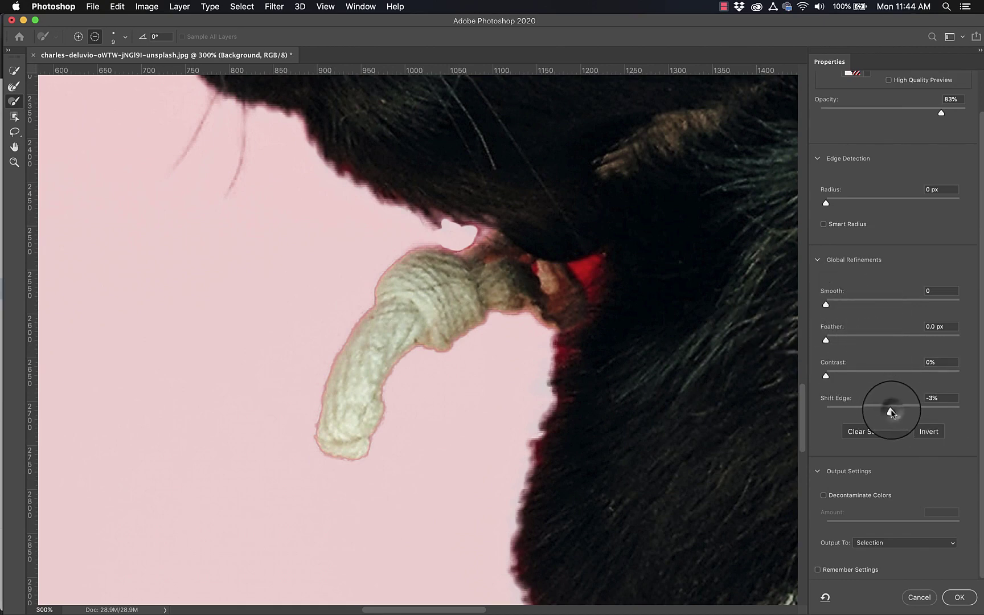
left_click_drag(891, 411, 889, 412)
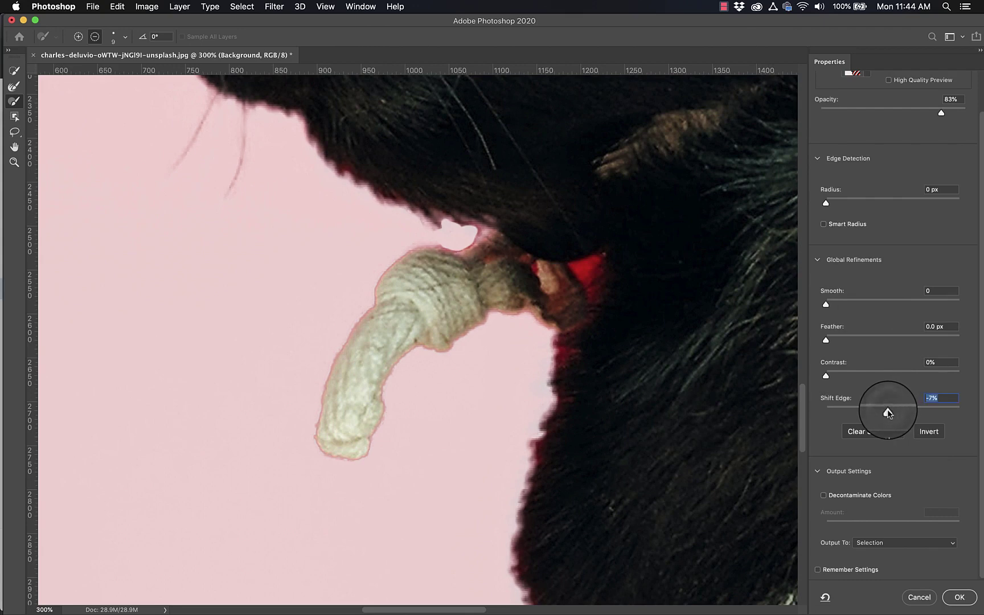
left_click_drag(882, 413, 871, 412)
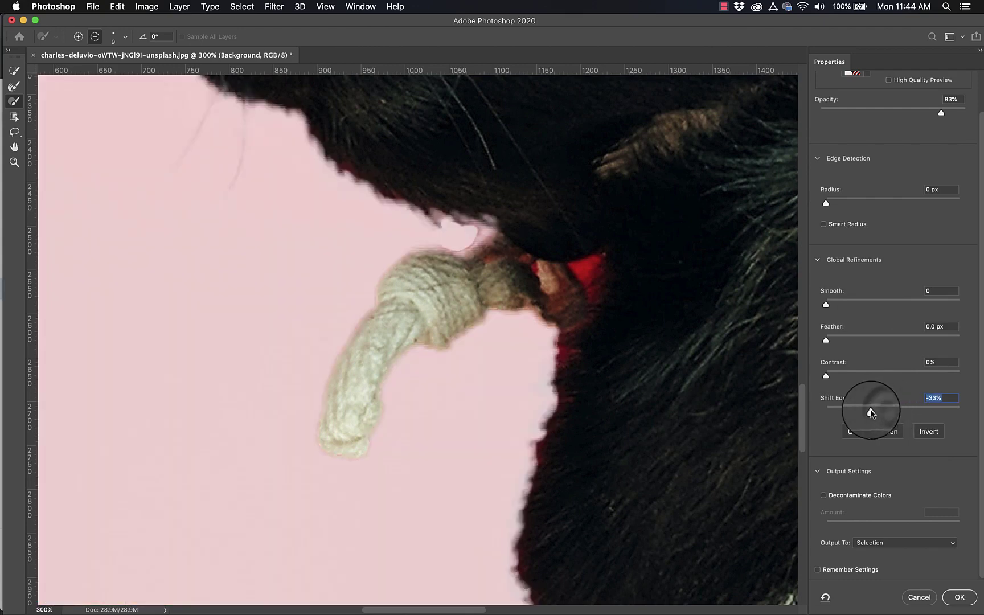
scroll(318, 209, "up", 10)
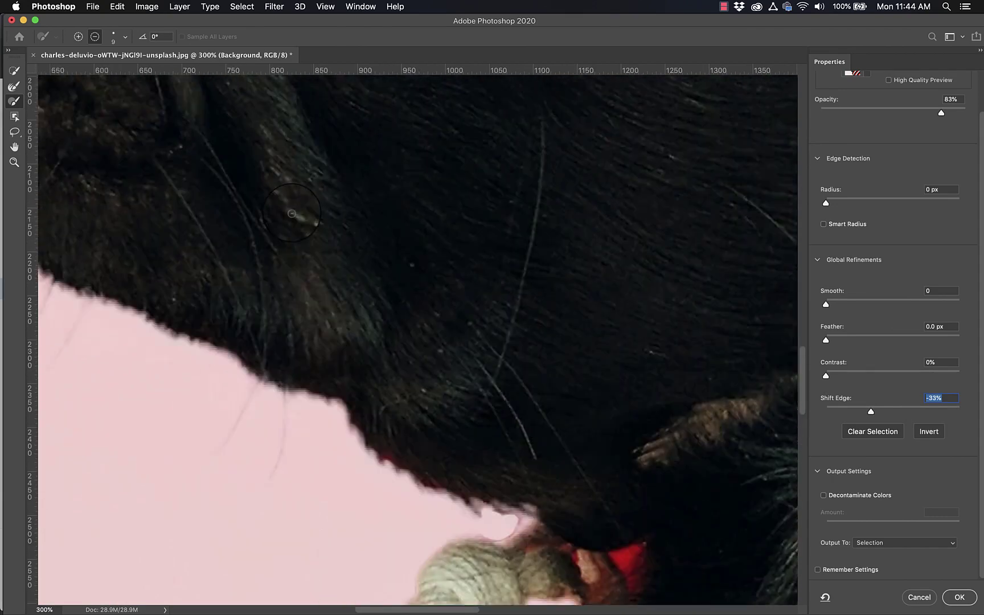
scroll(292, 213, "left", 15)
scroll(291, 213, "right", 15)
scroll(291, 213, "up", 3)
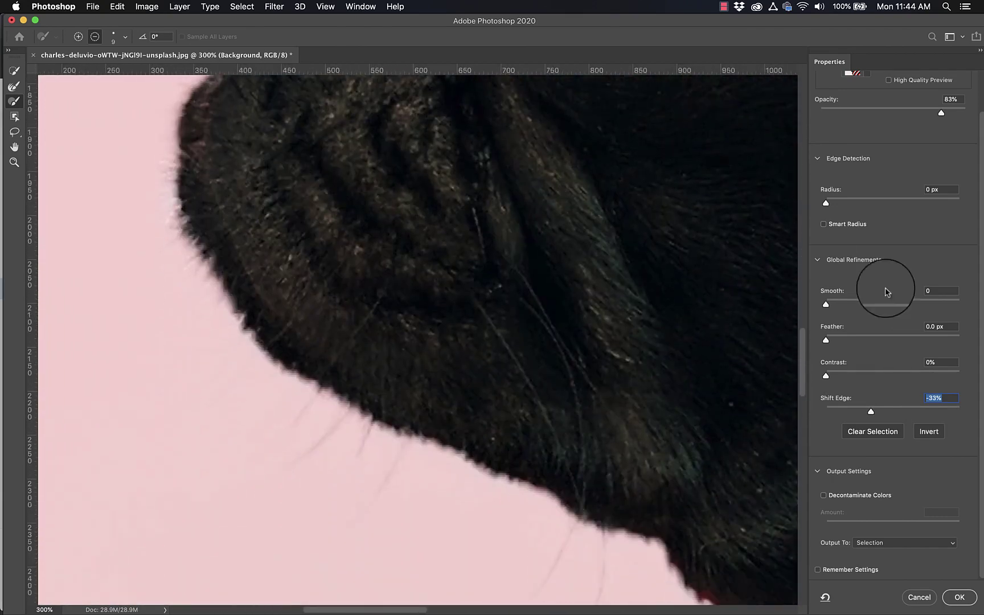
- Turn on Decontaminate Colors at 100% and check the fur, whisker and beret edges across the cutout
left_click(823, 495)
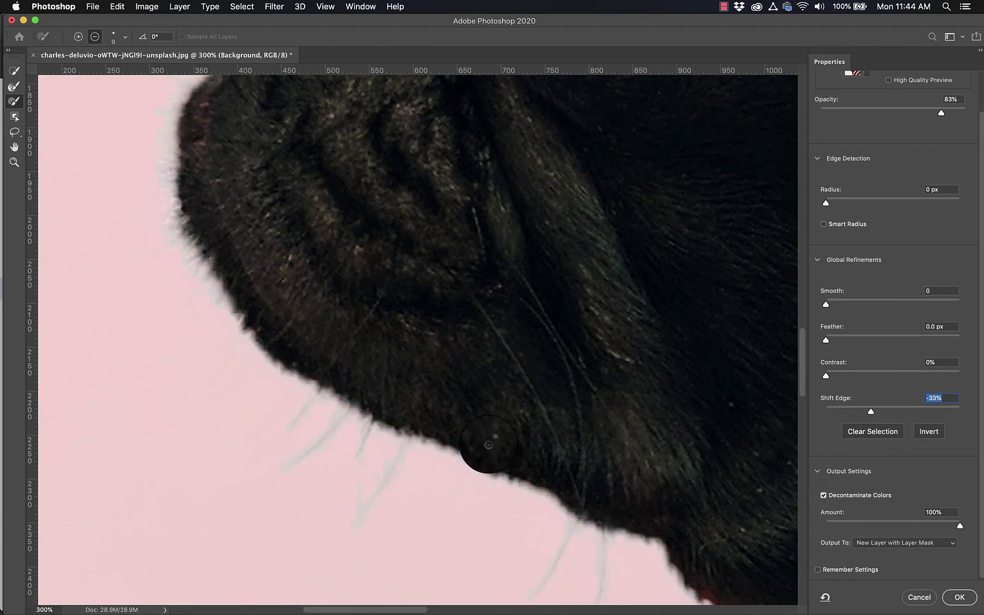
scroll(488, 444, "up", 10)
scroll(488, 444, "right", 5)
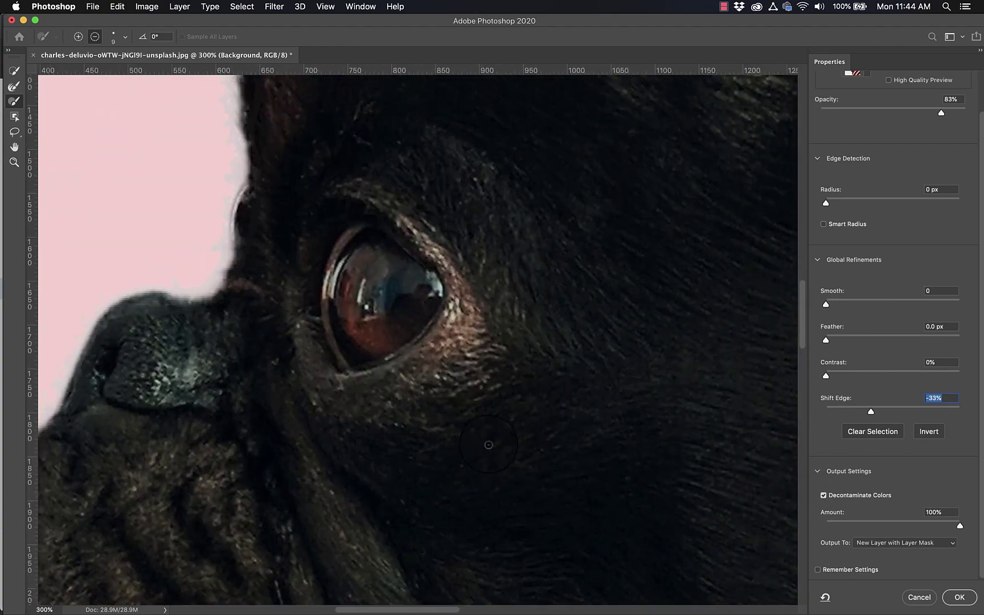
key("super+minus")
key("super+minus")
key("super+minus")
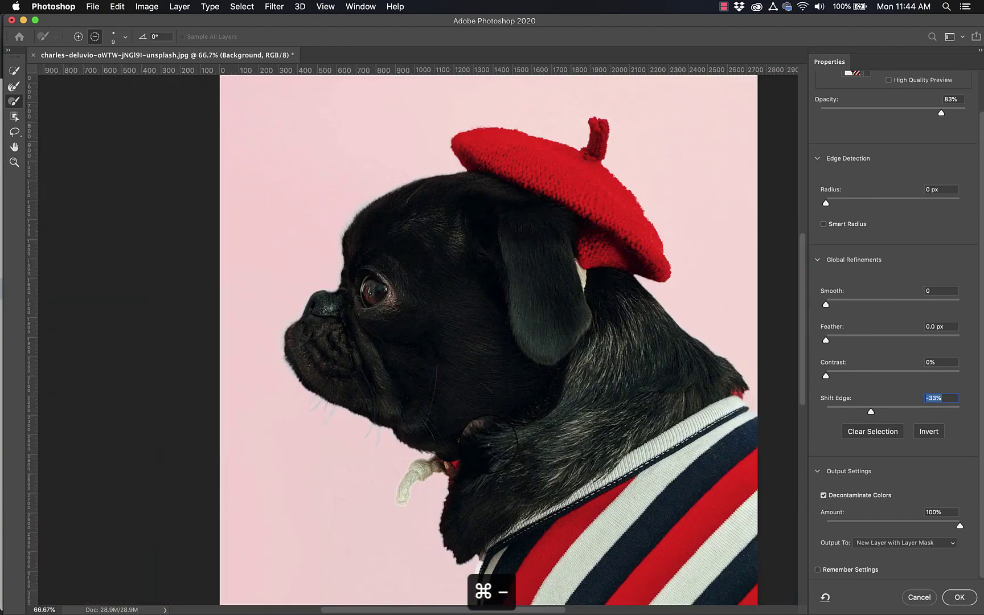
scroll(488, 445, "down", 5)
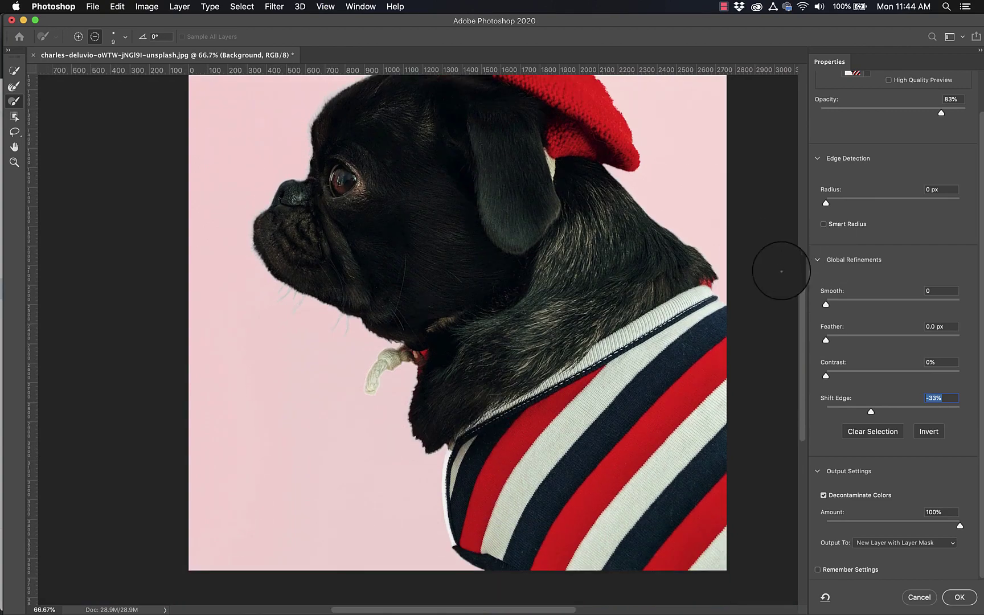
scroll(452, 435, "up", 9)
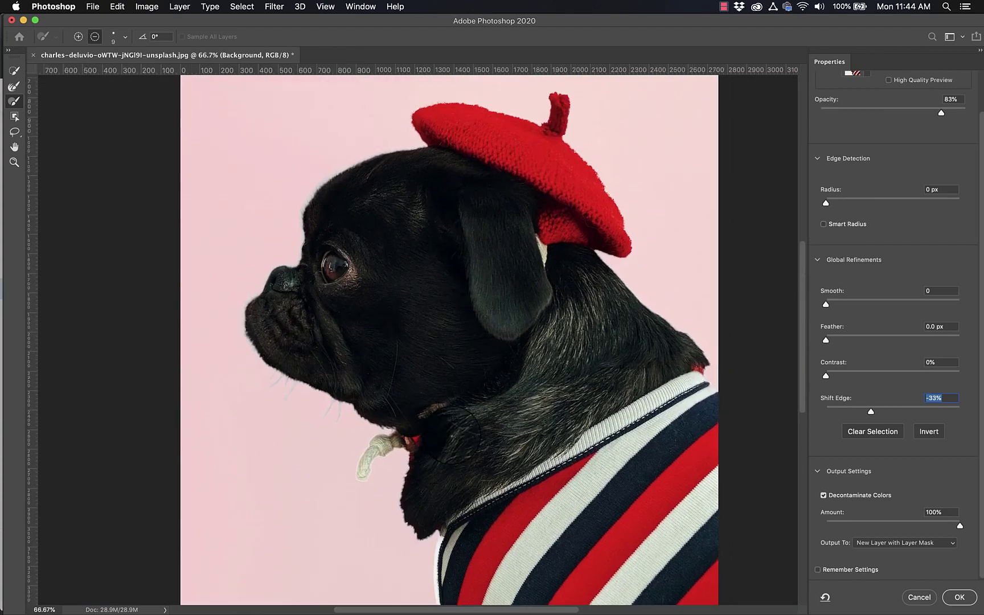
scroll(452, 435, "up", 2)
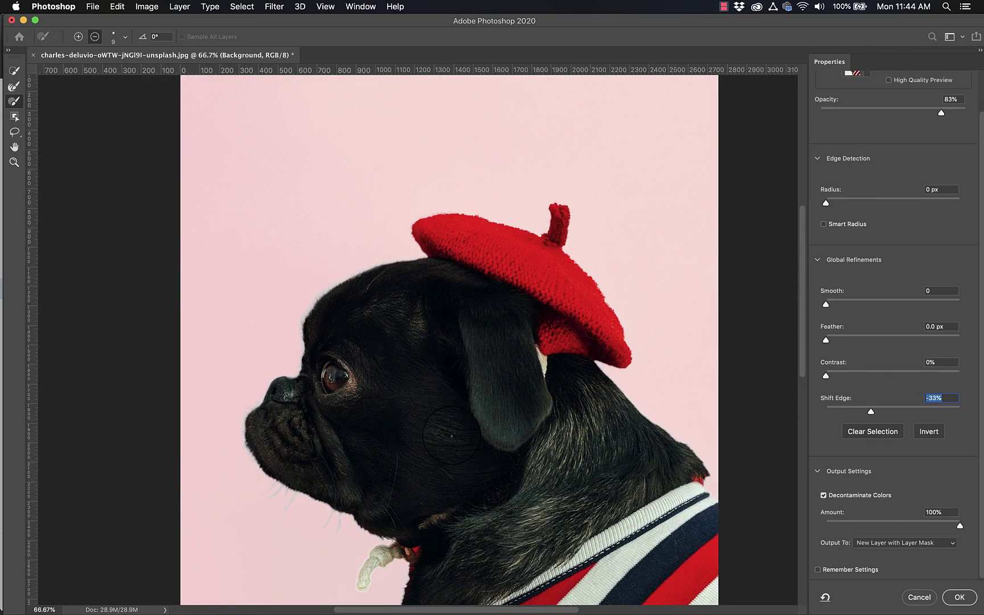
scroll(452, 435, "down", 1)
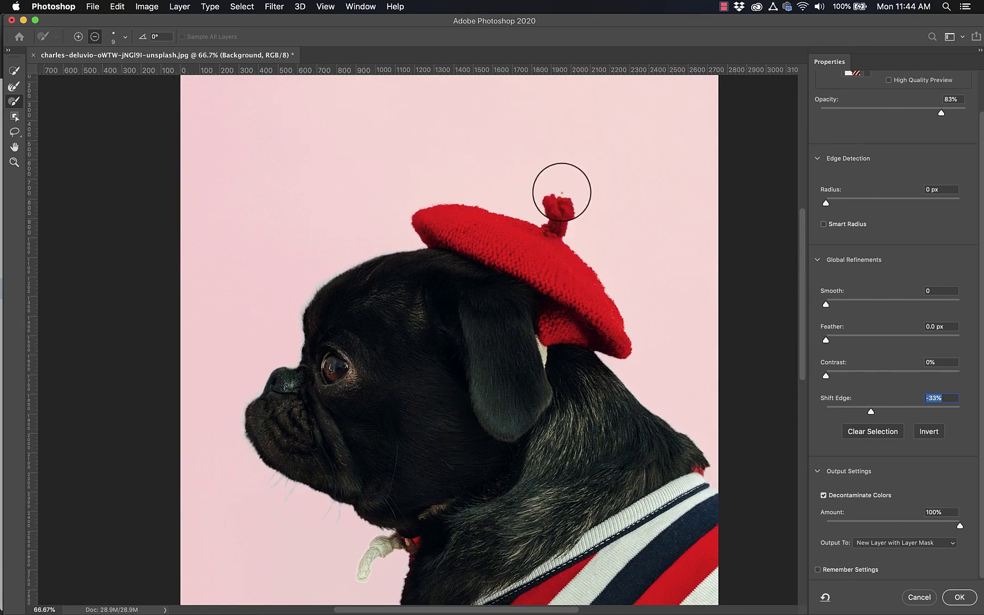
left_click_drag(561, 192, 564, 209)
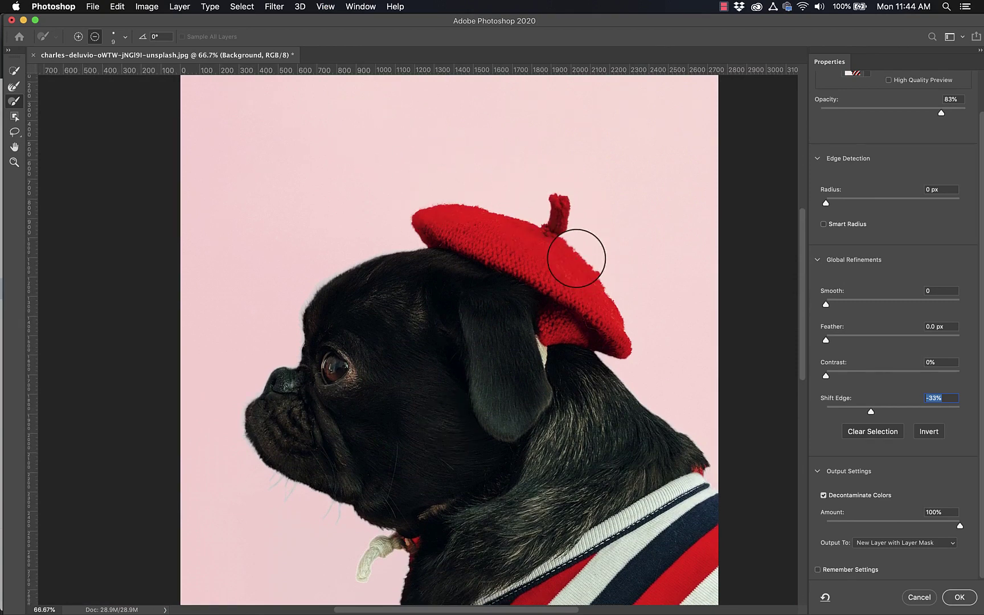
scroll(577, 253, "down", 5)
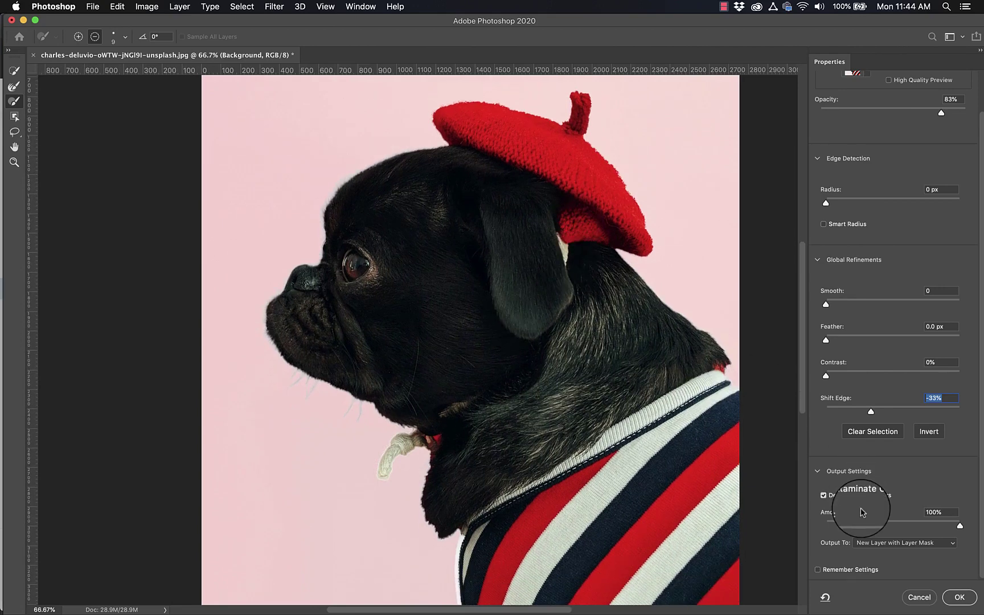
- Output the refined selection to New Layer with Layer Mask and apply Select and Mask
left_click(900, 542)
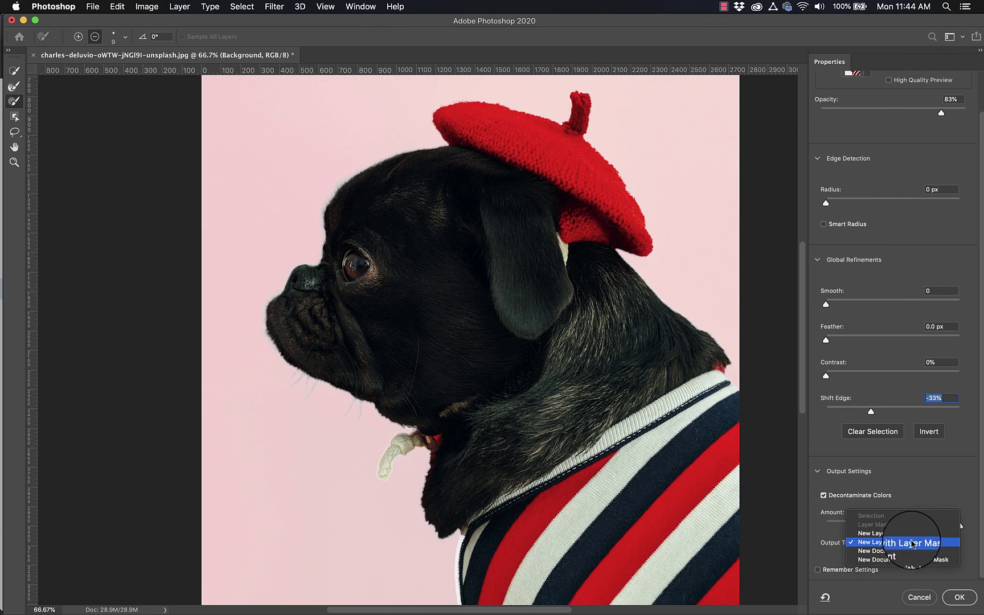
left_click(912, 544)
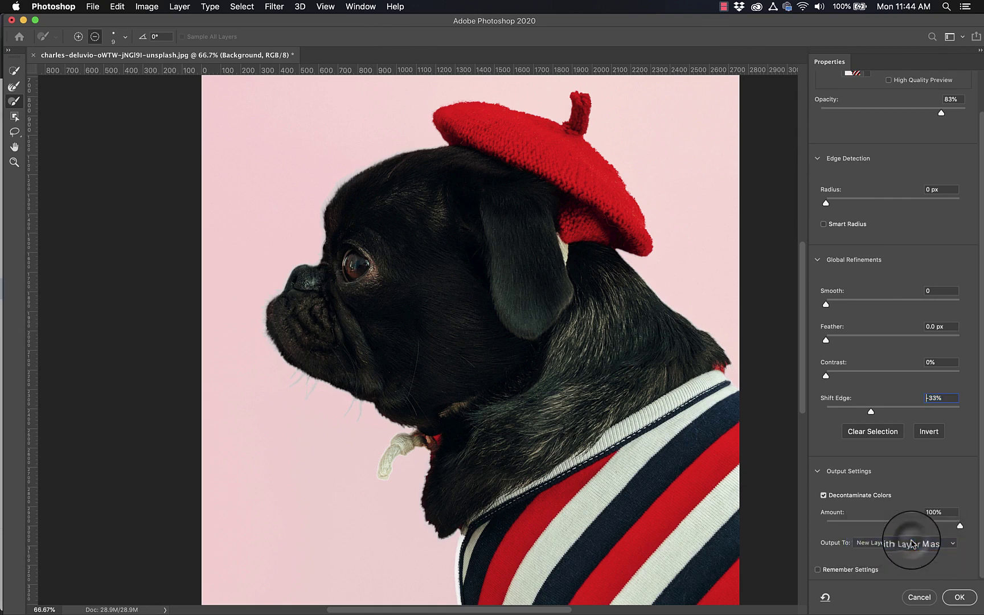
left_click(960, 597)
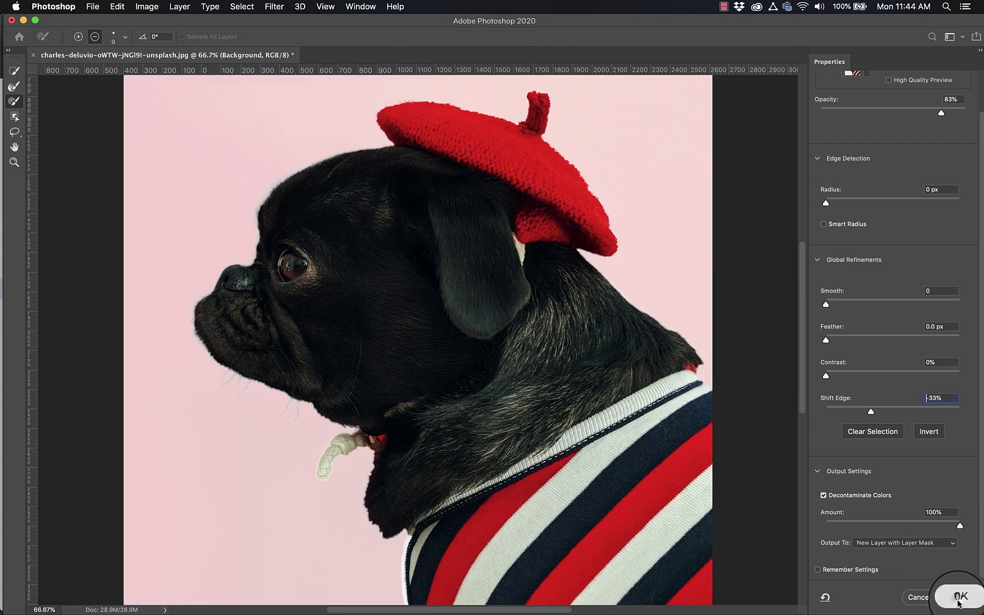
scroll(309, 296, "down", 1)
scroll(309, 297, "down", 3)
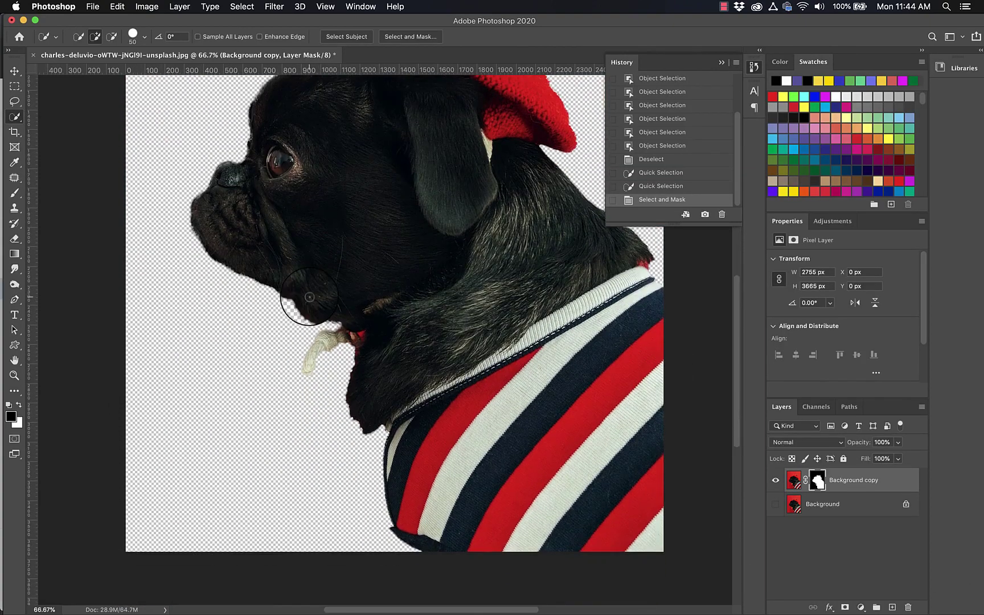
- Show the original Background layer beneath the cutout for comparison and hide it again
scroll(512, 353, "up", 8)
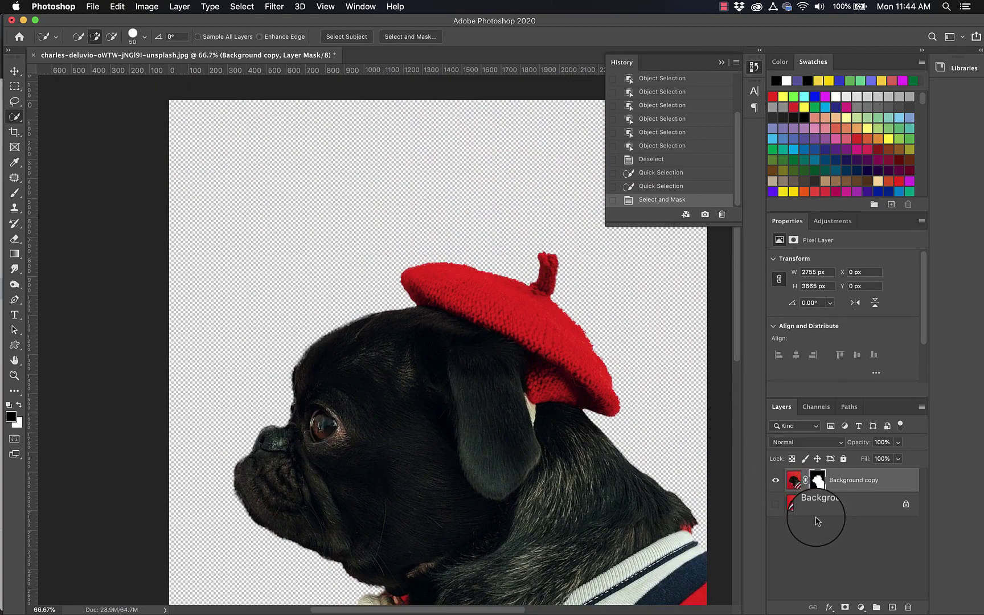
scroll(439, 341, "down", 5)
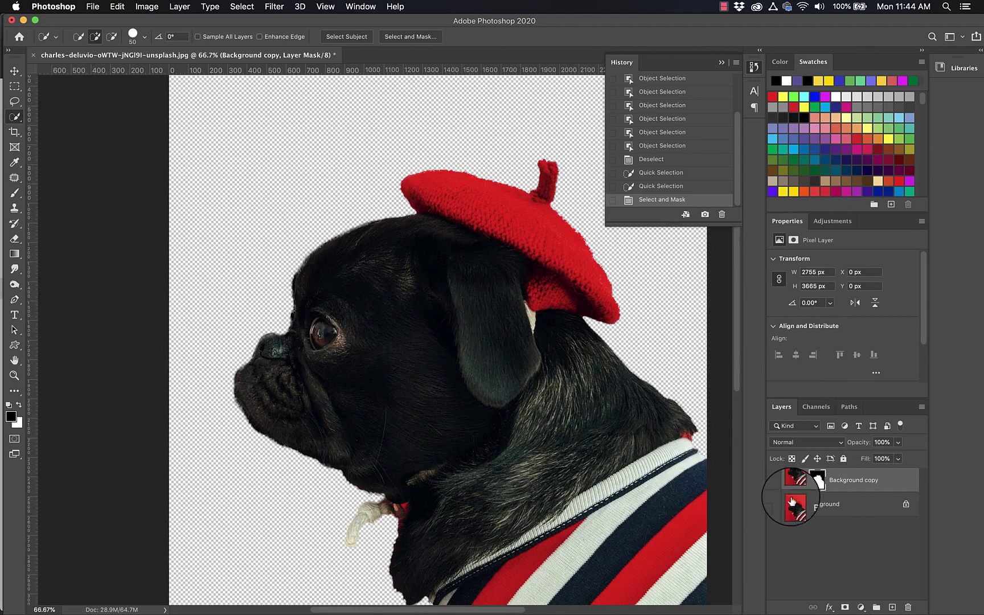
left_click(775, 505)
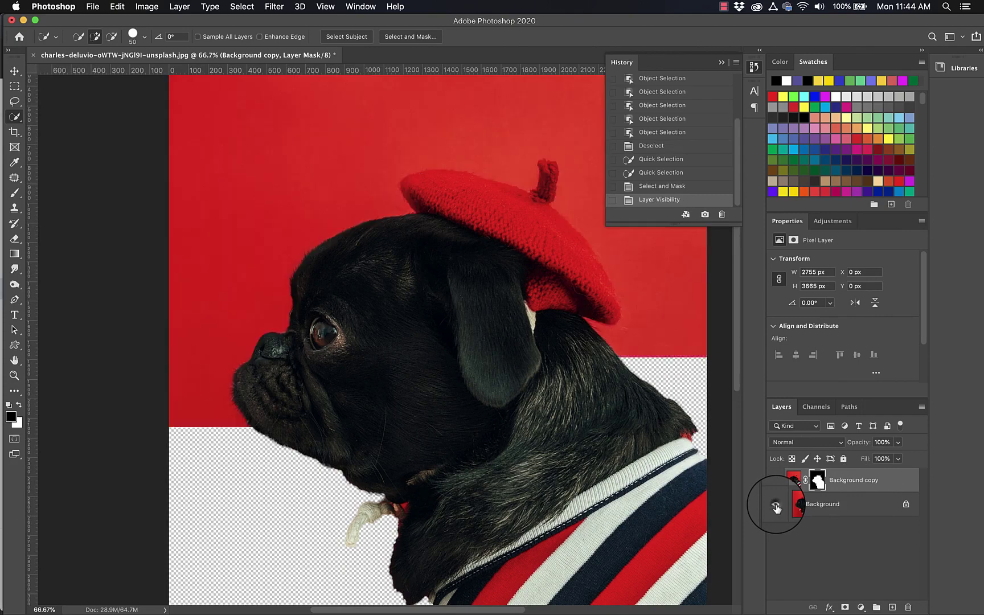
left_click(775, 505)
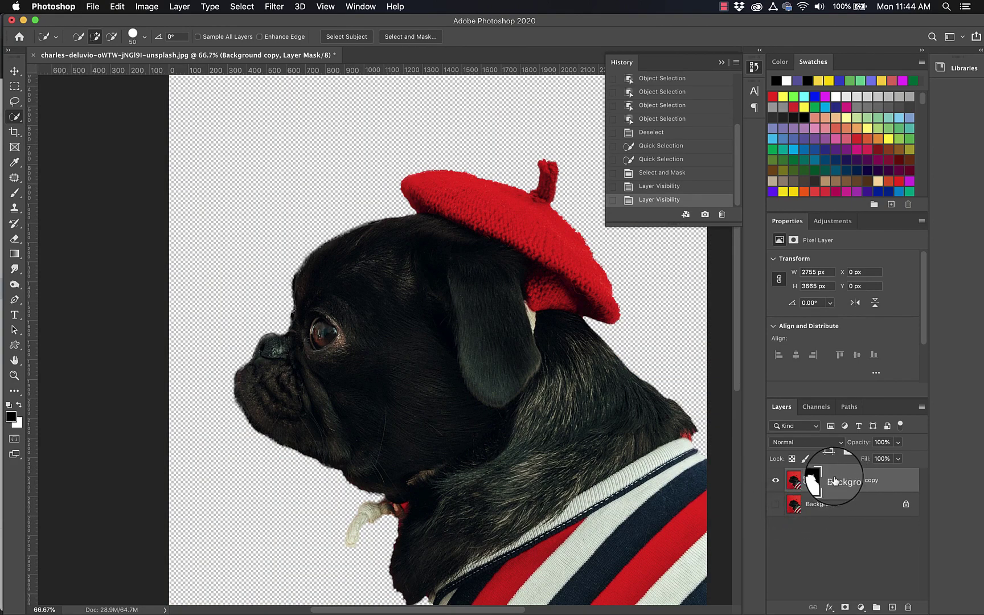
- Select the Background copy layer's mask and examine the beret's upper edge at 400% zoom
left_click(817, 480)
scroll(545, 423, "right", 1)
key("super+equal")
key("super+equal")
key("super+equal")
key("super+equal")
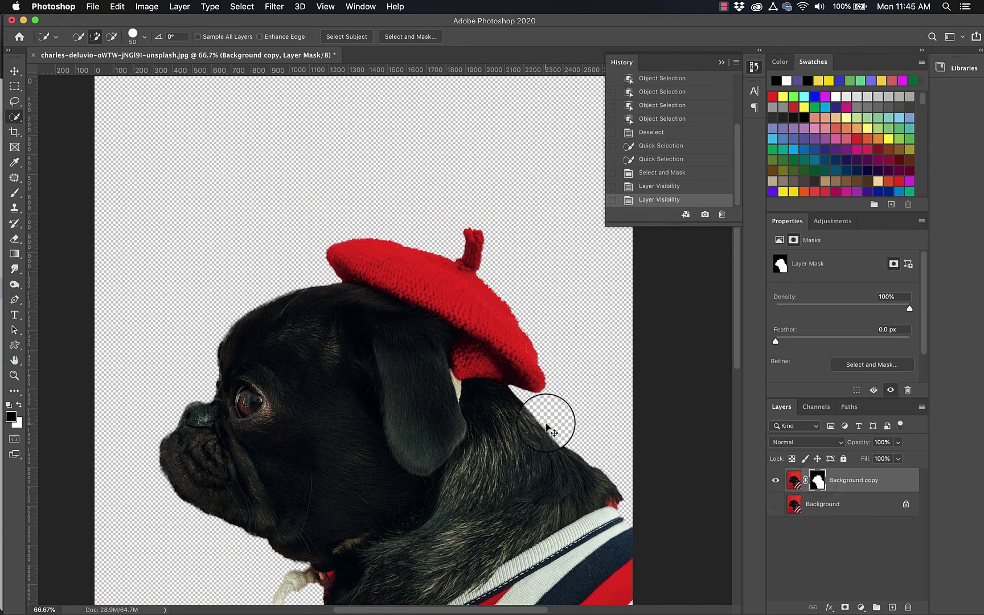
scroll(545, 423, "left", 3)
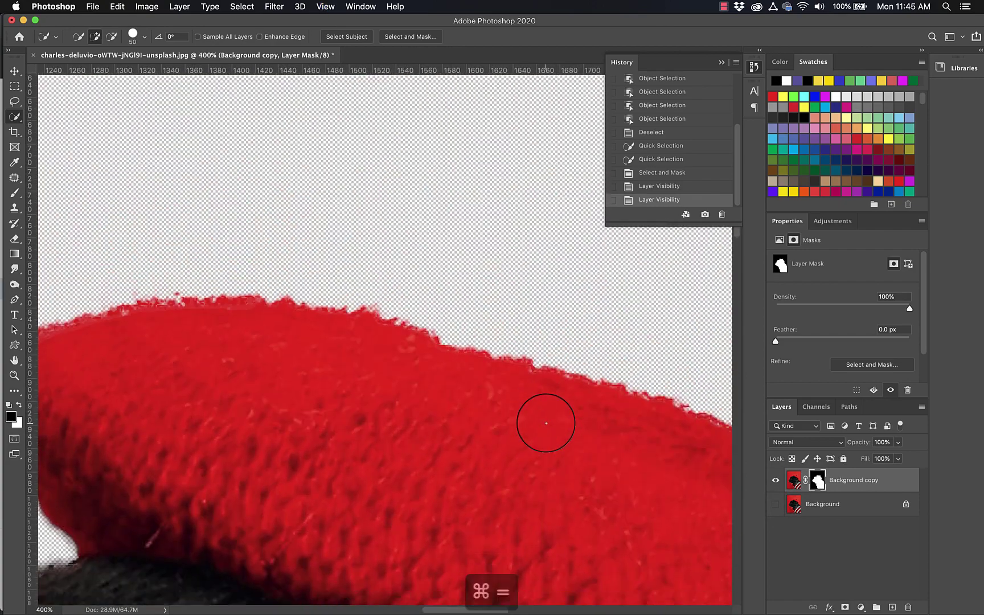
scroll(334, 392, "left", 5)
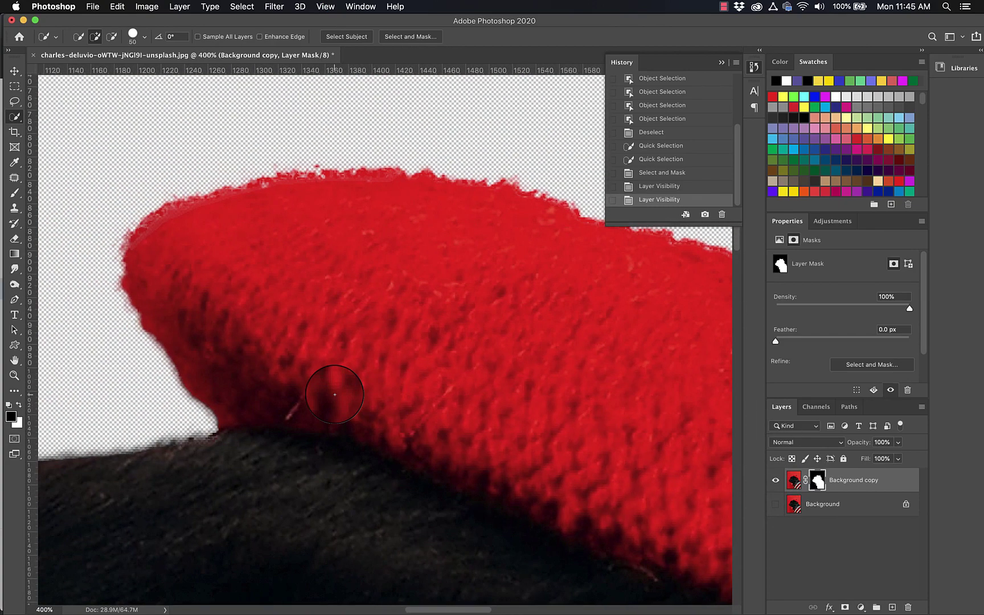
scroll(335, 394, "left", 1)
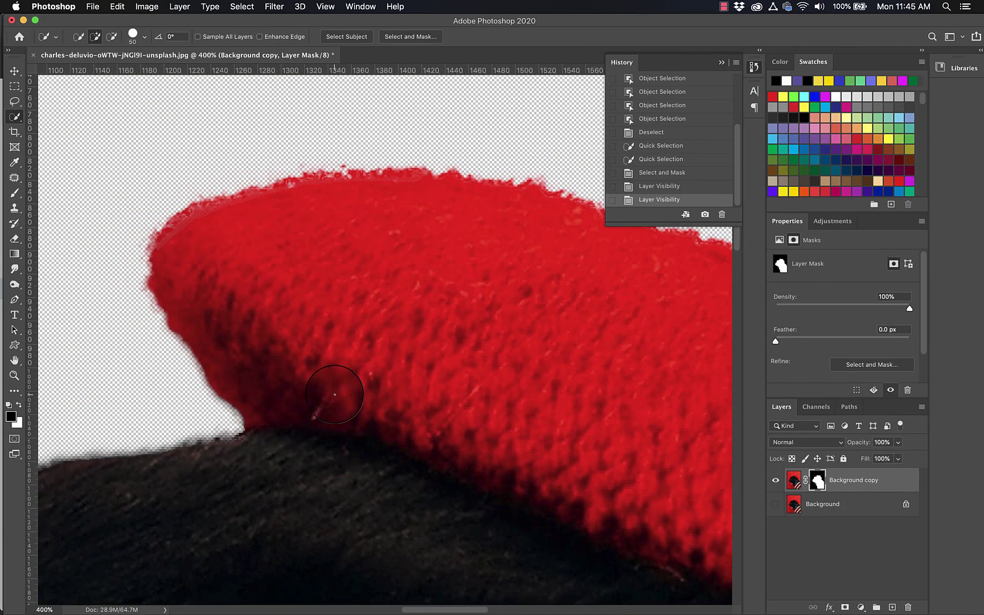
scroll(369, 379, "left", 1)
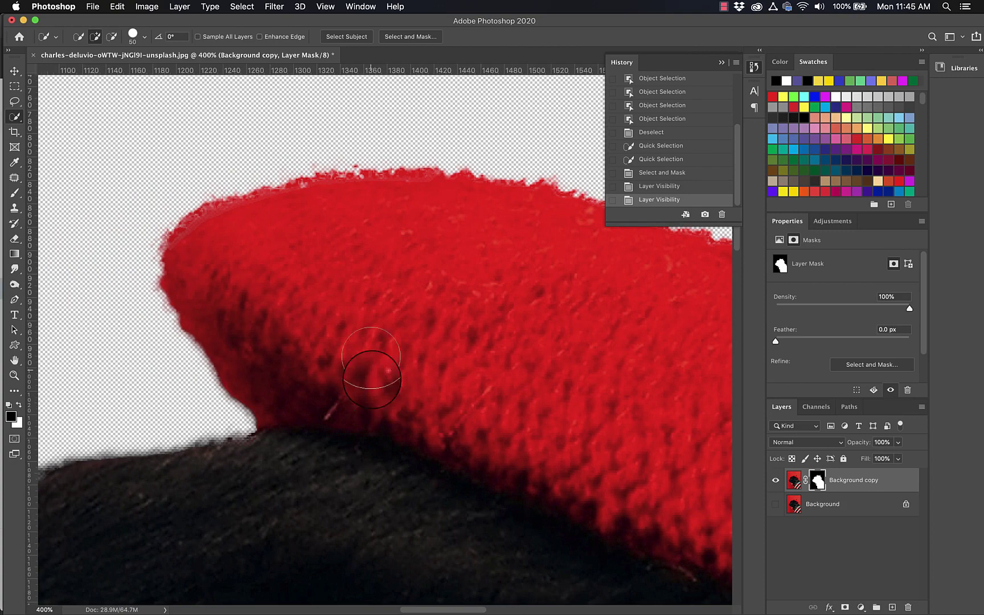
scroll(448, 239, "right", 5)
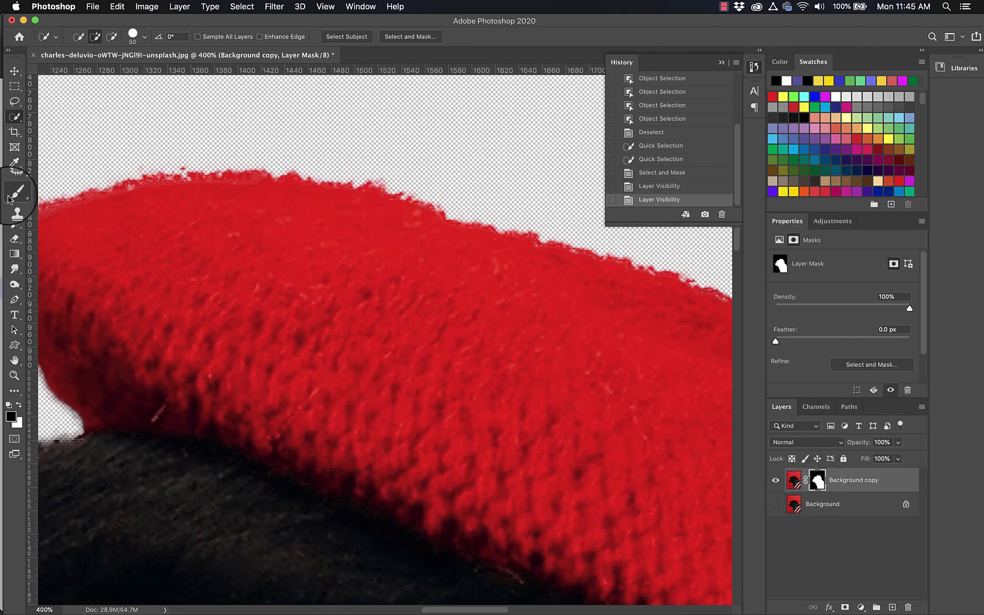
- Choose the Brush tool and set its size to 30
key("b")
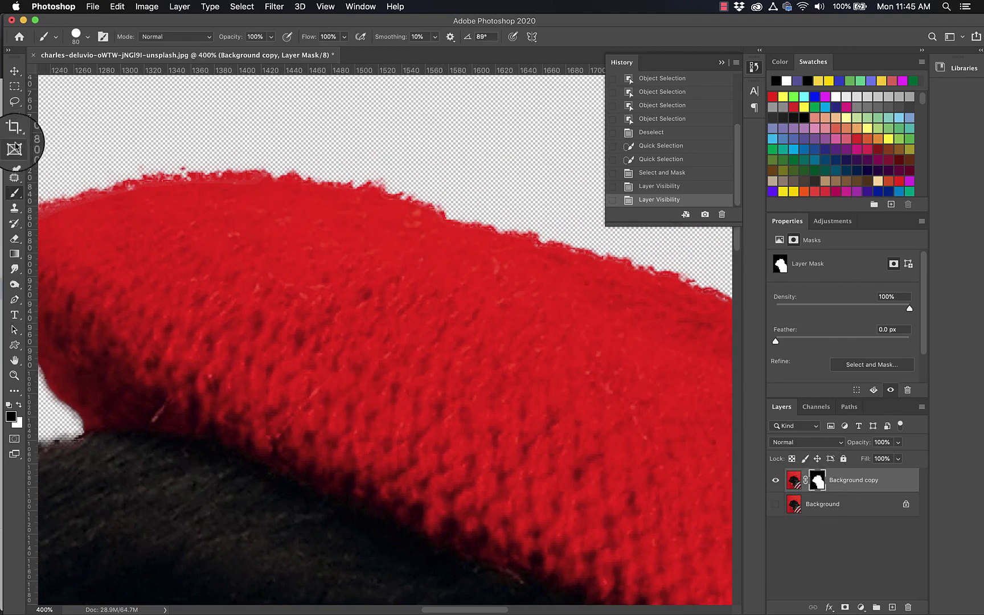
right_click(14, 194)
left_click(63, 191)
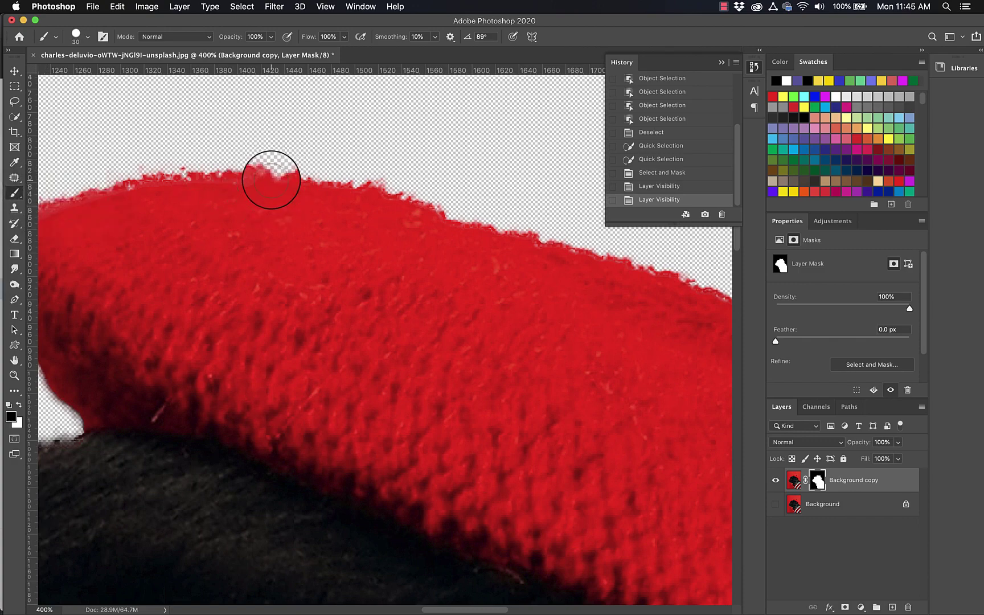
key("bracketleft")
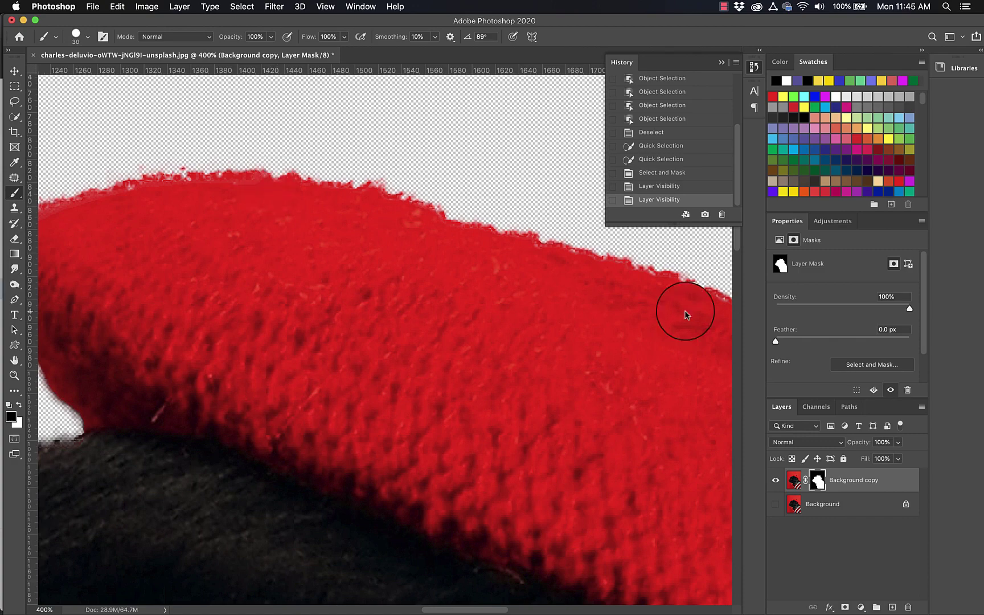
- Try a purple brush stroke across the beret on the Background copy layer's image instead of its mask, and undo it
left_click(793, 480)
left_click(818, 483)
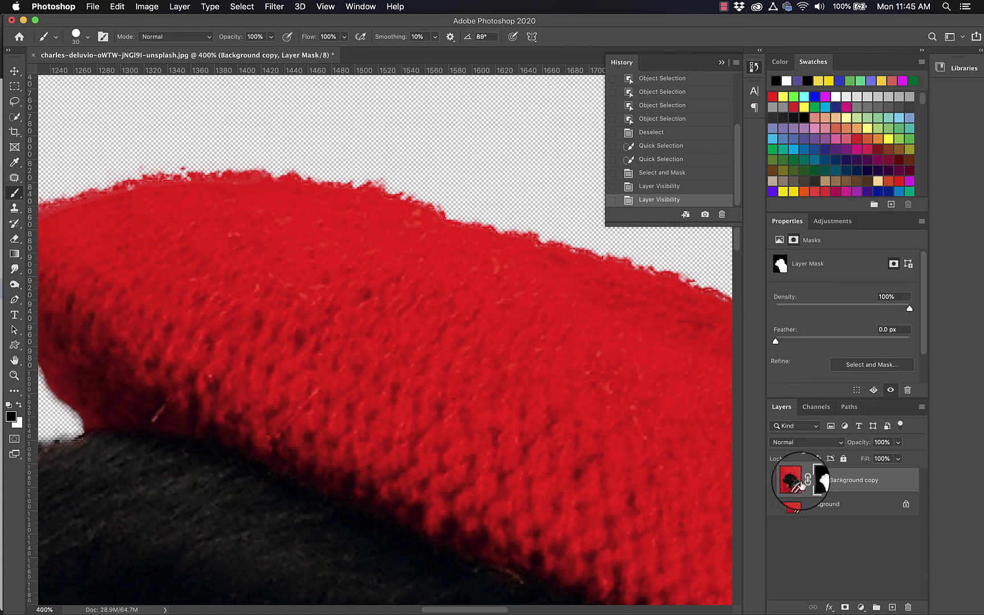
left_click(791, 480)
left_click(818, 483)
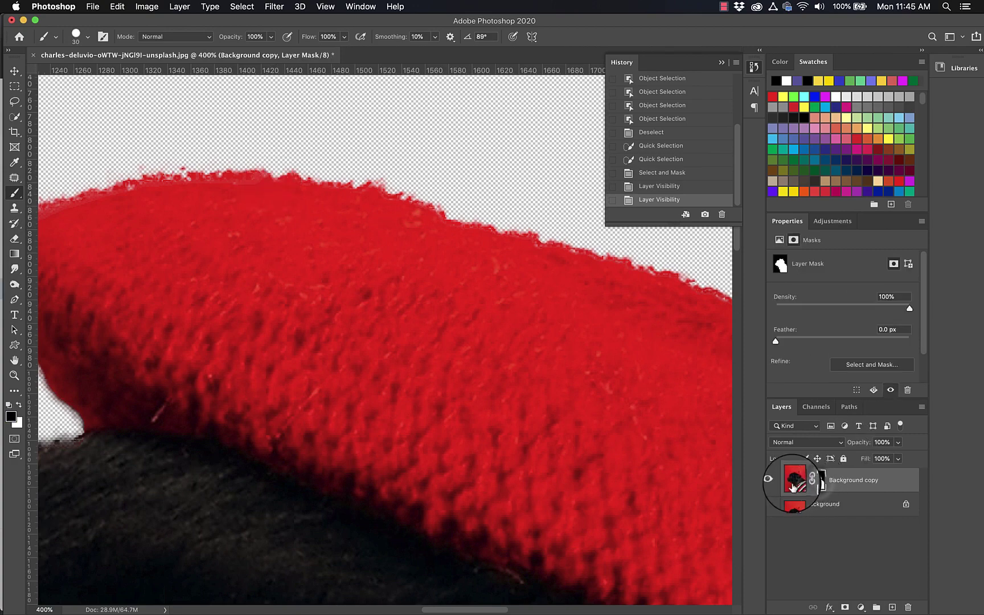
left_click(795, 481)
left_click(817, 482)
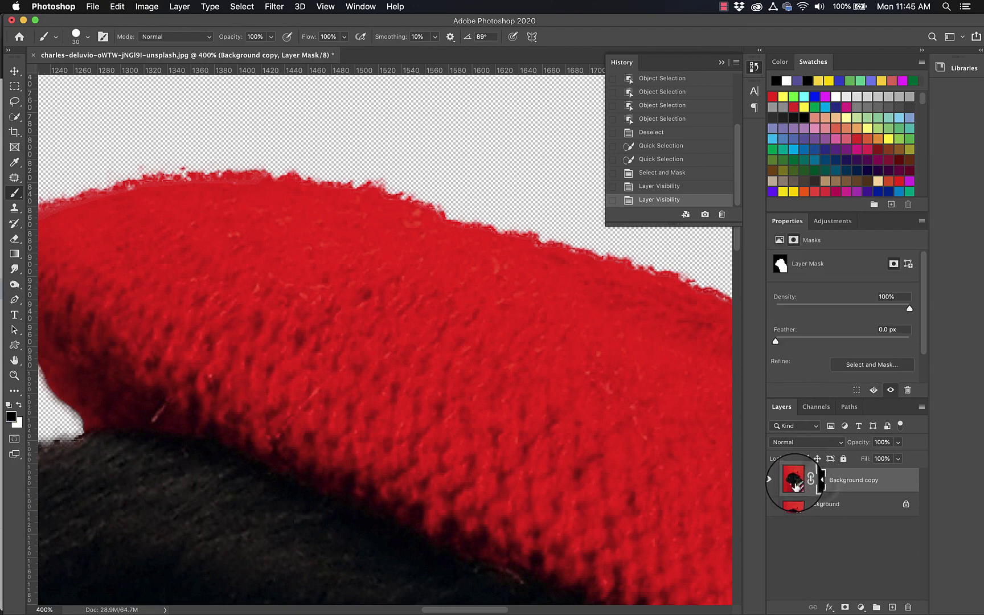
left_click(796, 485)
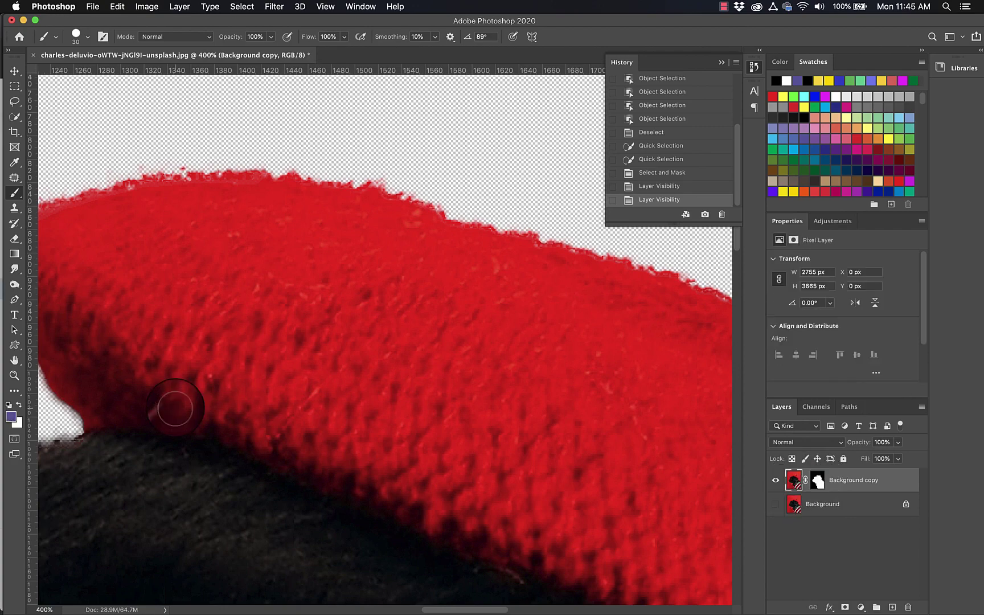
left_click_drag(214, 345, 439, 351)
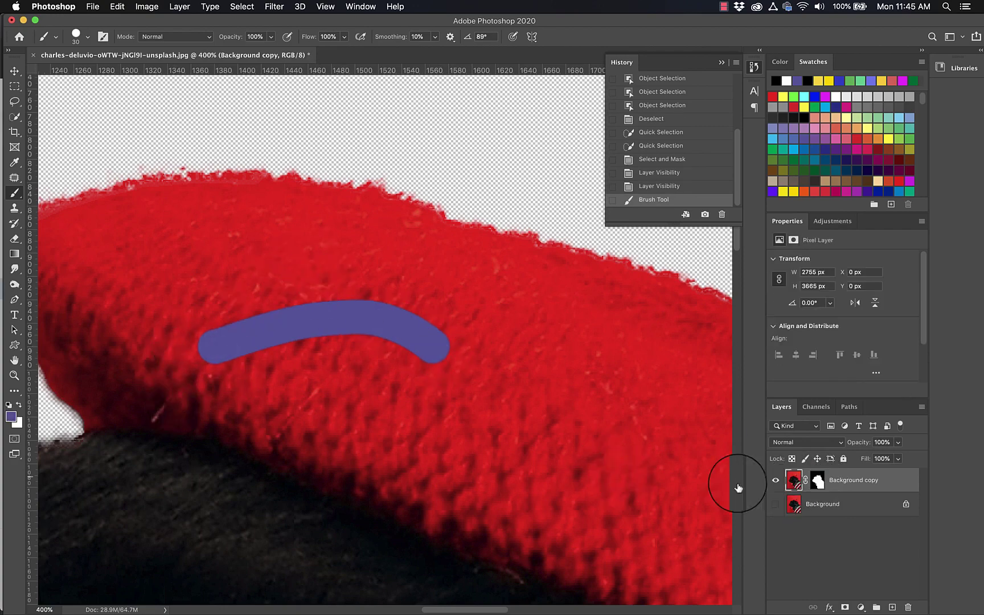
key("super+z")
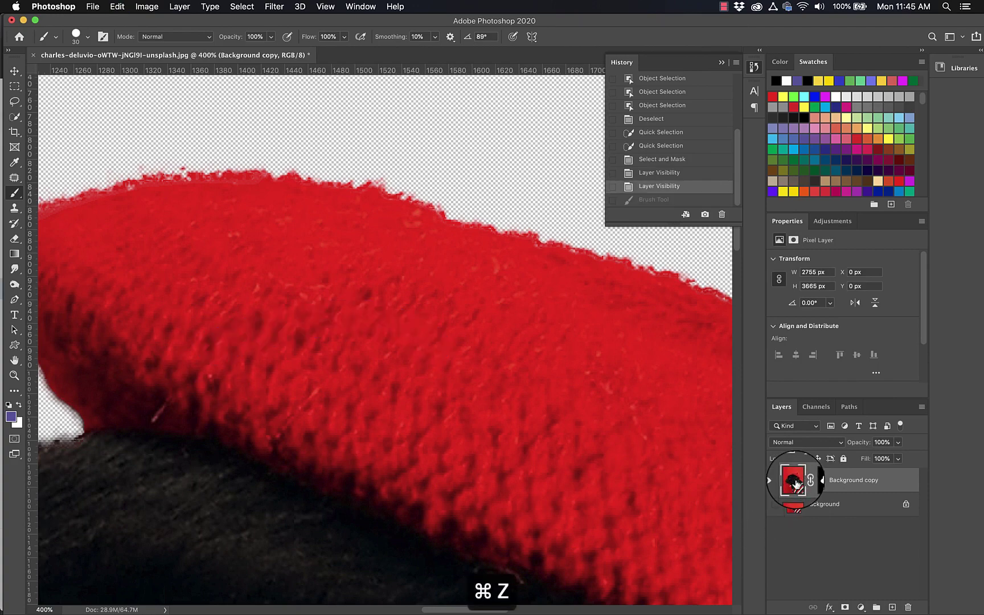
- Target the layer mask again, try painting black along the beret's upper edge, and undo the stroke
left_click(812, 480)
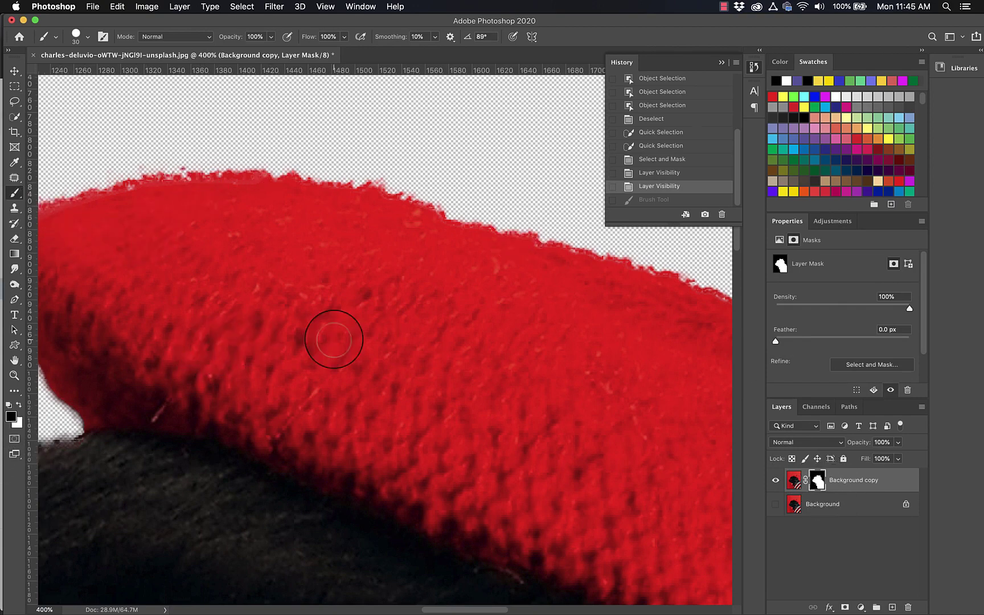
scroll(234, 288, "left", 2)
scroll(234, 287, "up", 3)
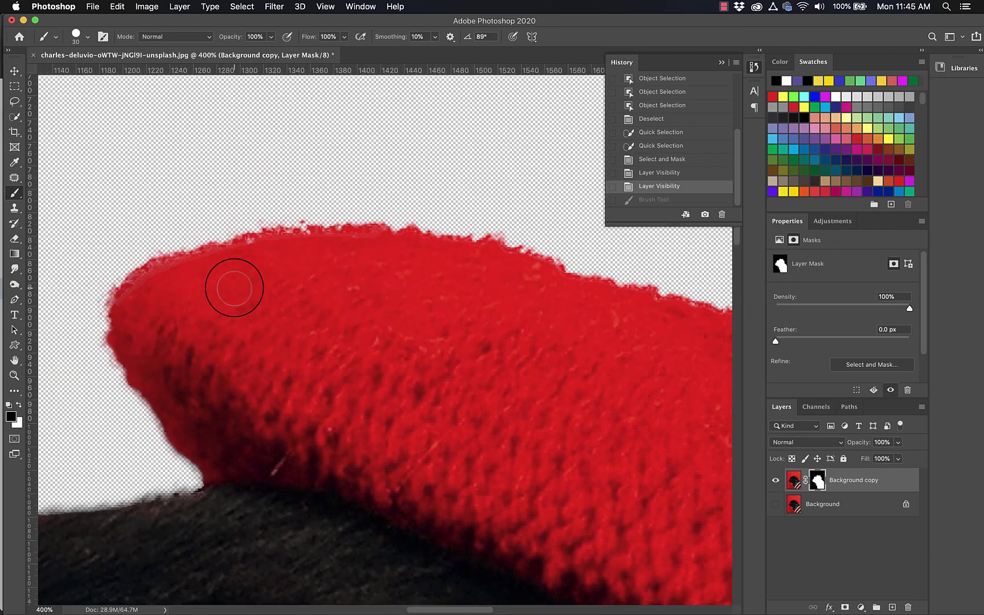
scroll(235, 286, "up", 2)
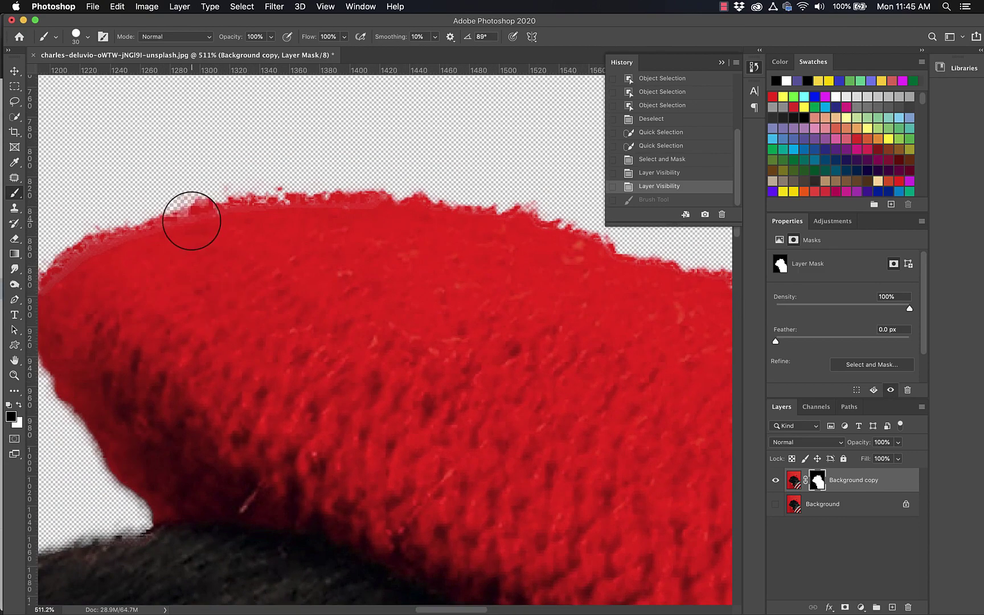
mouse_move(167, 205)
left_mouse_down()
mouse_move(229, 218)
mouse_move(320, 205)
mouse_move(368, 210)
left_mouse_up()
key("super+z")
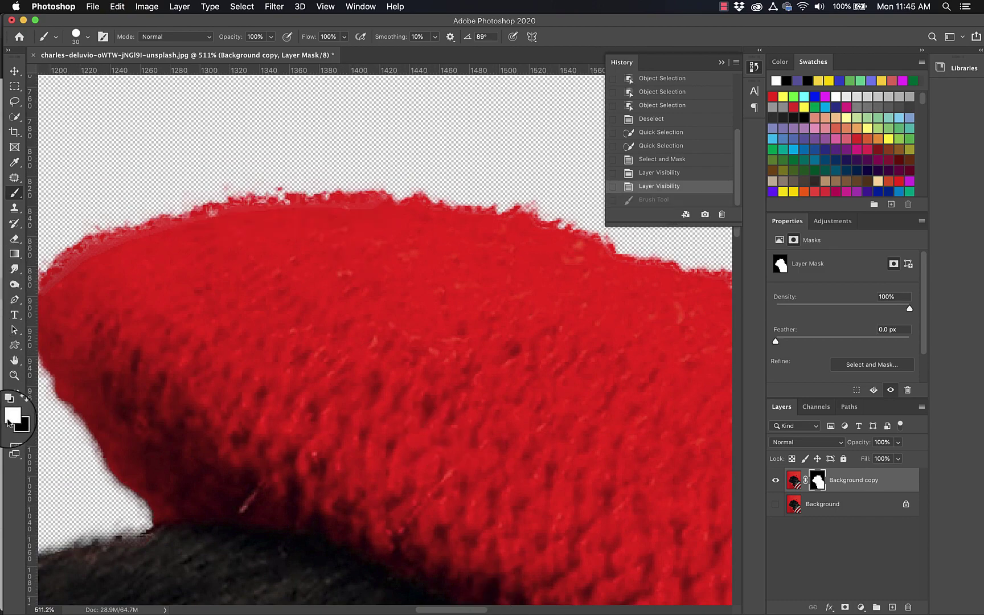
- Paint white on the layer mask along the beret's upper edge to restore its missing knit at brush size 30
left_click(11, 418)
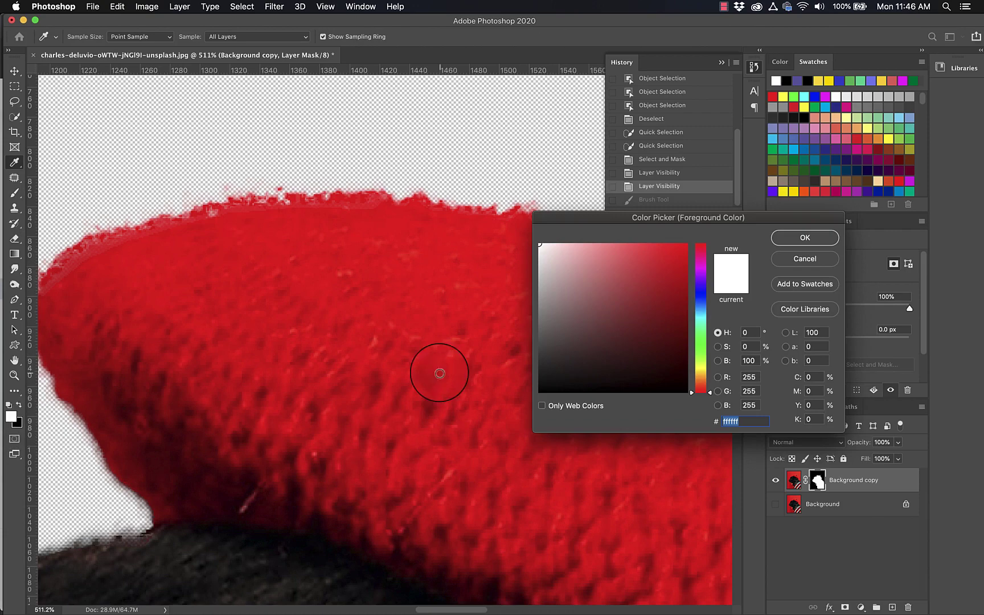
left_click(805, 259)
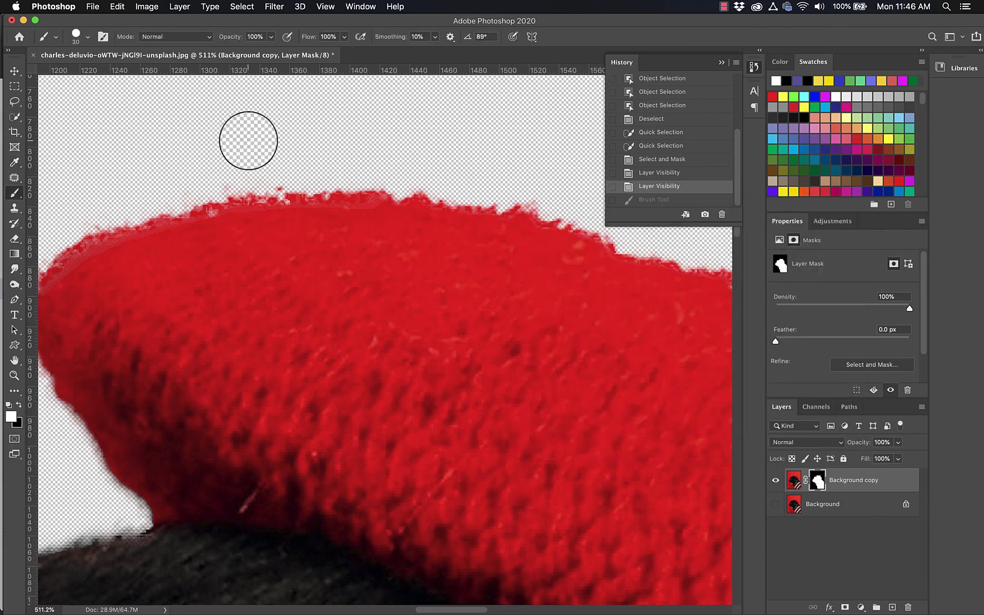
left_click_drag(213, 222, 317, 208)
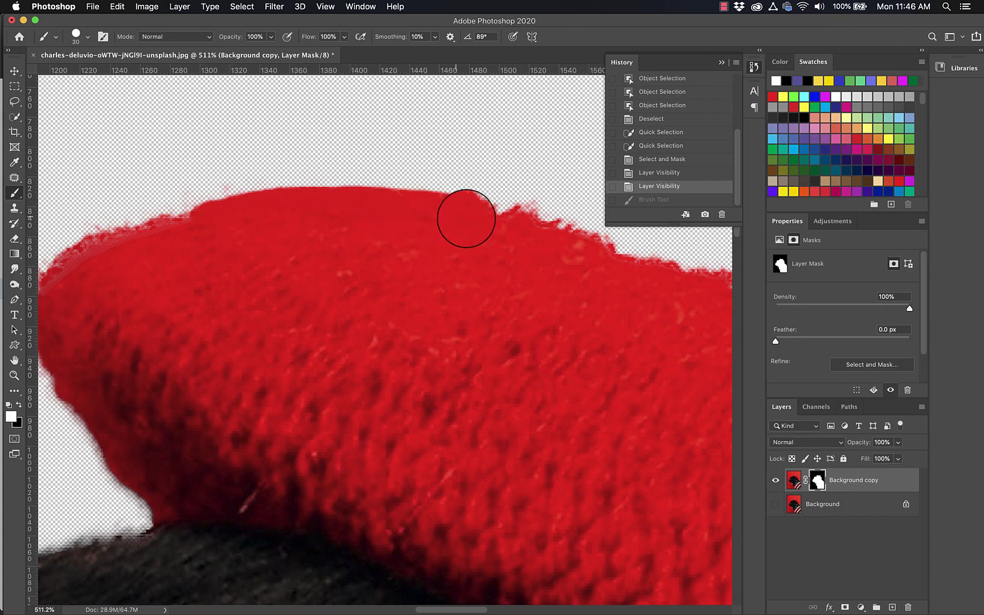
left_click(577, 247)
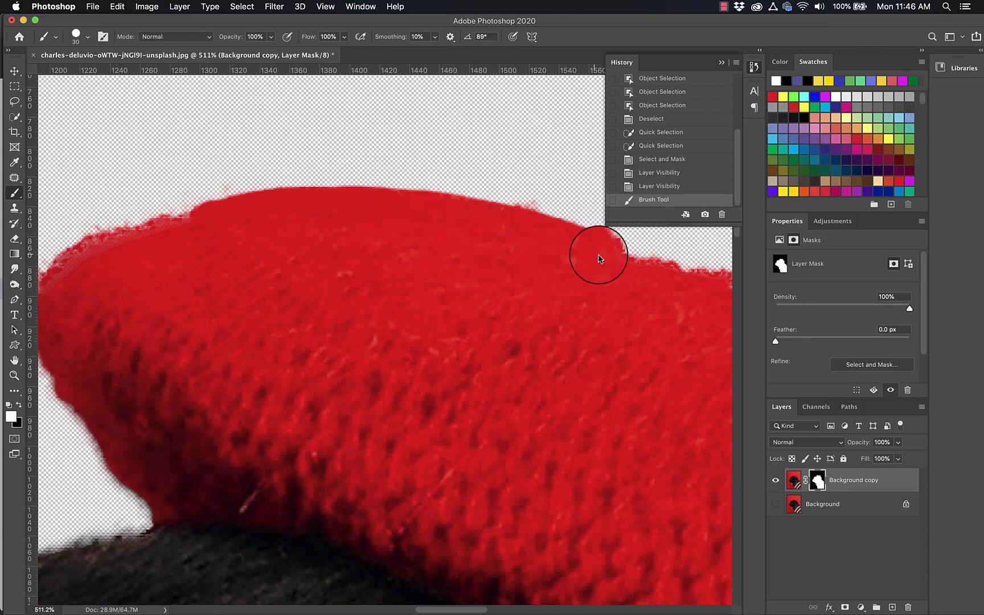
- Paint black on the layer mask at brush size 7 to hide the red remnant between the neck fur and the striped shirt's collar
key("super+minus")
key("super+minus")
key("super+minus")
key("super+minus")
key("super+minus")
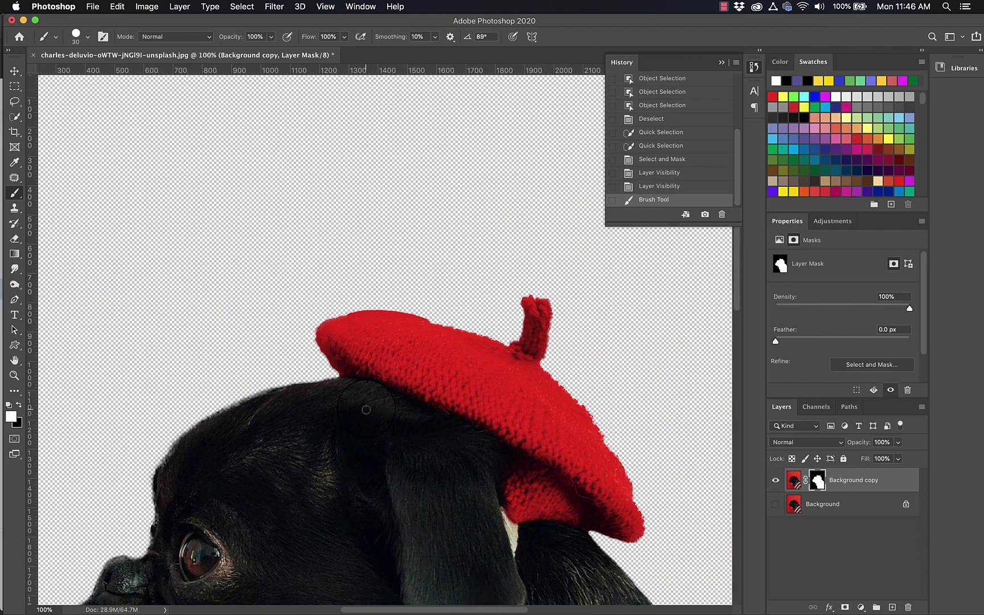
scroll(366, 410, "down", 10)
scroll(366, 409, "right", 10)
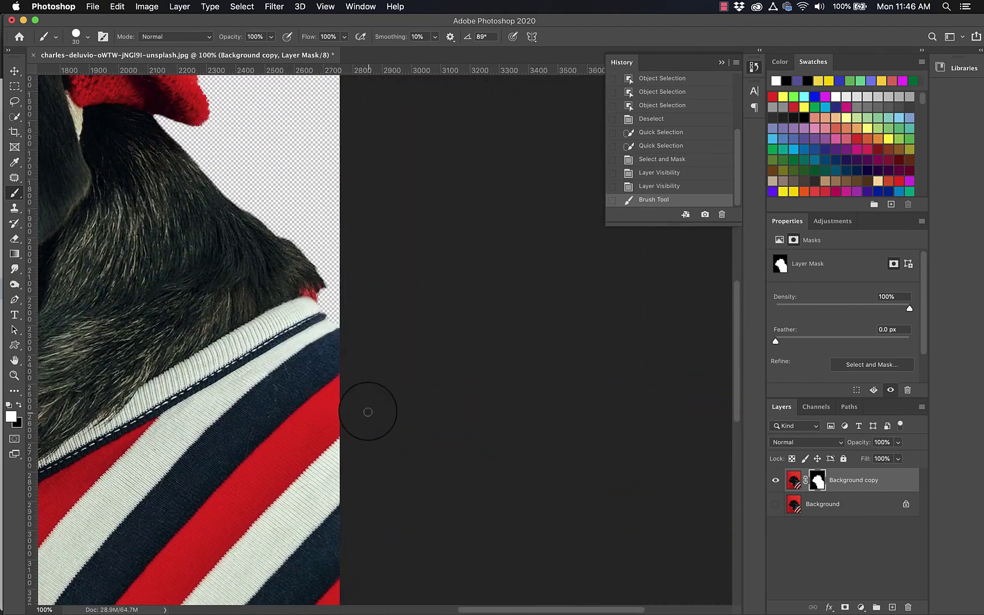
scroll(296, 224, "down", 2)
key("super+equal")
key("super+equal")
key("super+equal")
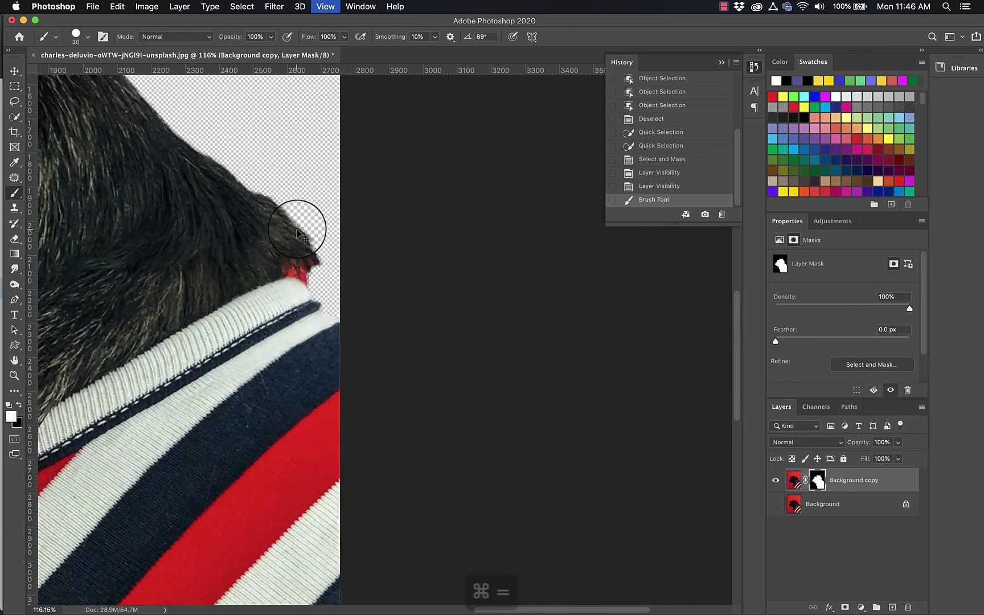
key("super+equal")
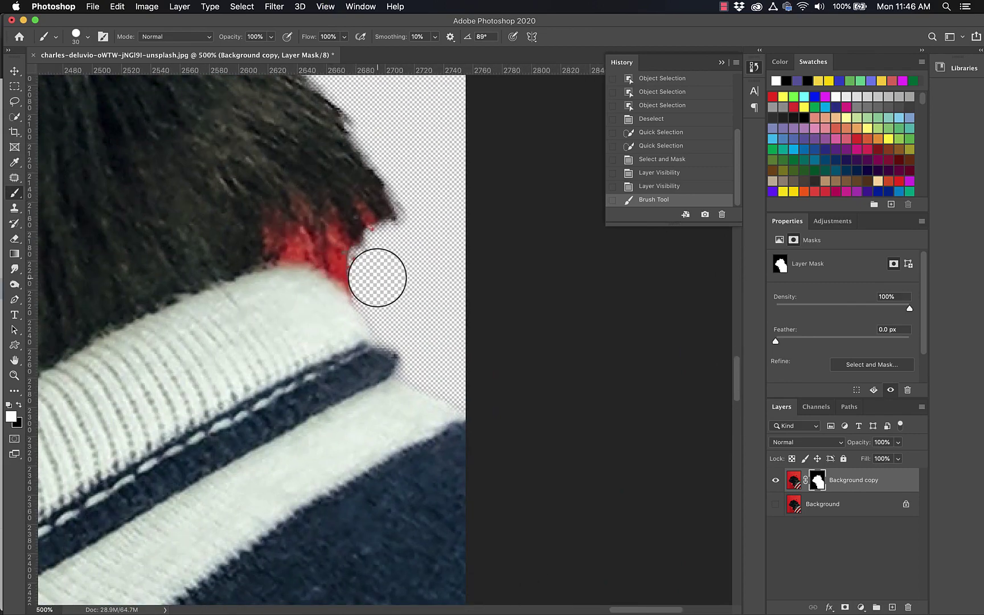
key("x")
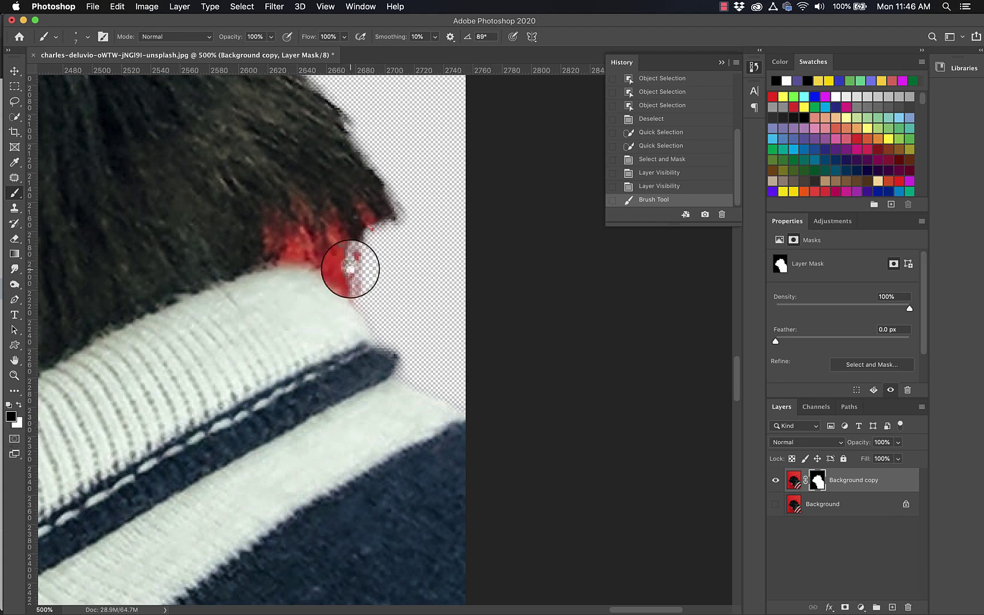
mouse_move(350, 268)
left_mouse_down()
mouse_move(362, 253)
mouse_move(338, 267)
mouse_move(333, 235)
left_mouse_up()
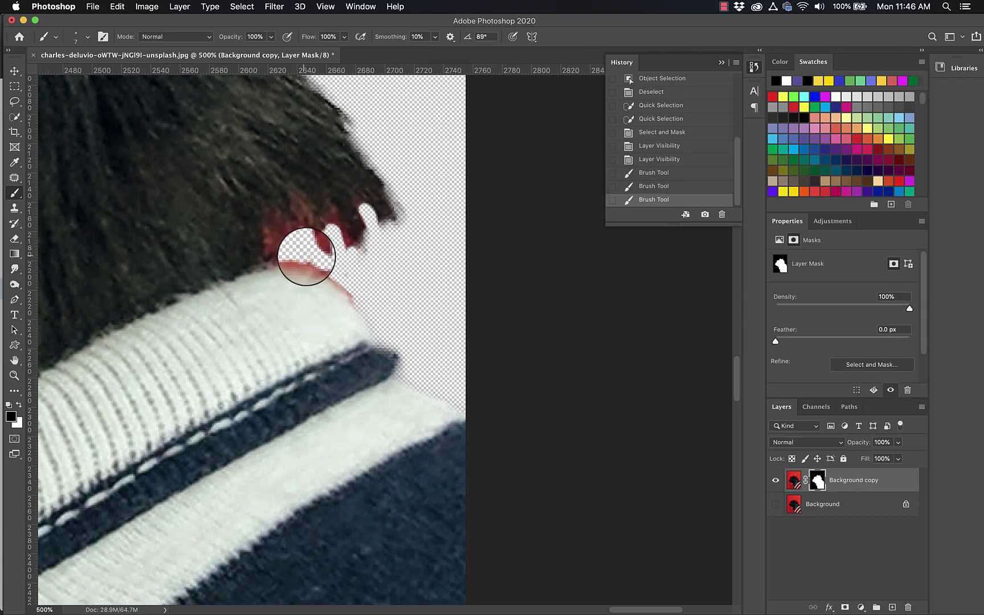
left_click_drag(344, 283, 365, 281)
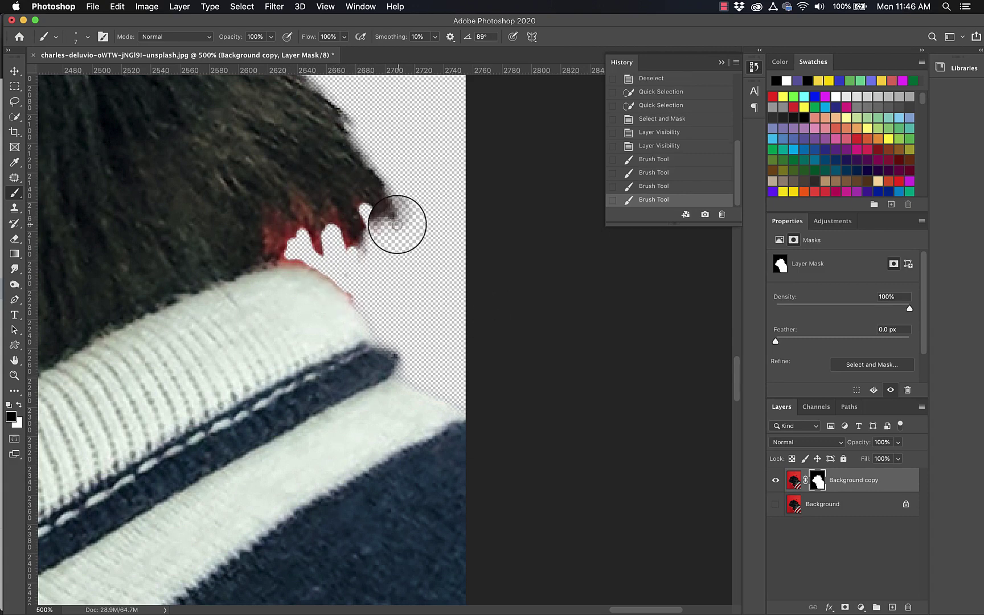
mouse_move(400, 204)
left_mouse_down()
mouse_move(391, 180)
mouse_move(380, 202)
left_mouse_up()
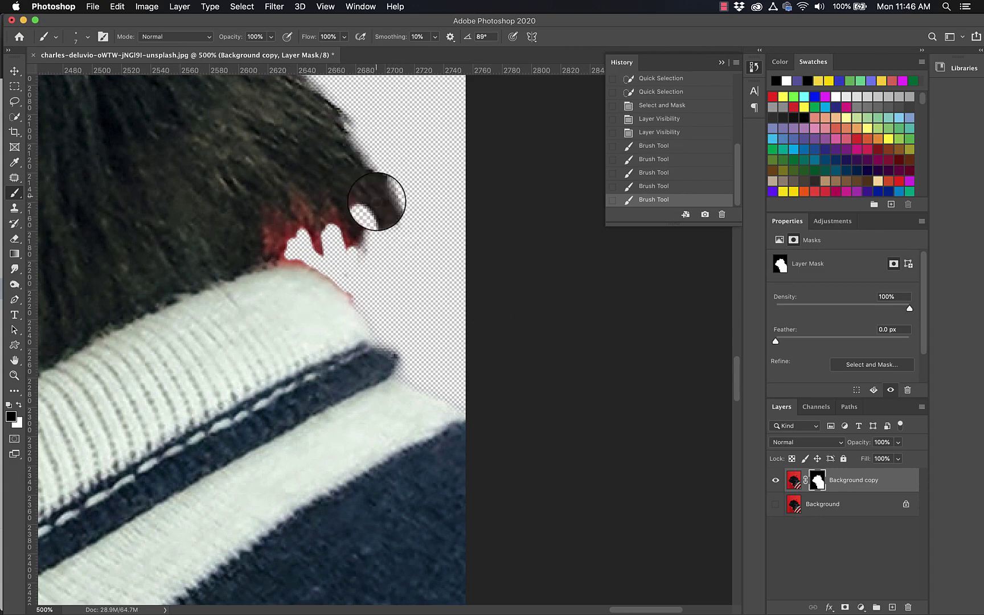
mouse_move(365, 259)
left_mouse_down()
mouse_move(342, 268)
mouse_move(325, 259)
mouse_move(327, 235)
mouse_move(324, 259)
mouse_move(292, 256)
mouse_move(347, 281)
mouse_move(345, 274)
left_mouse_up()
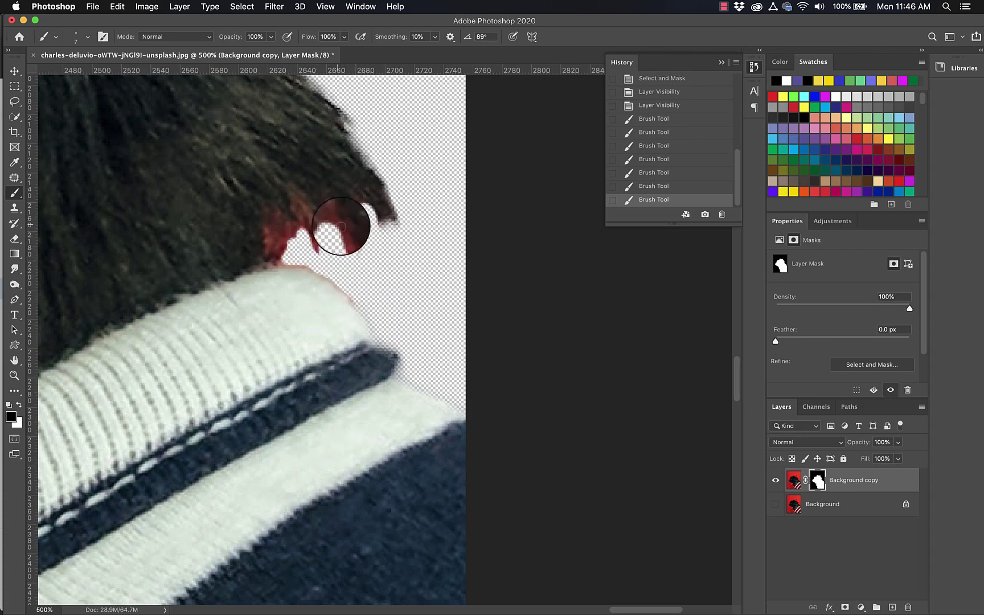
- Desaturate the remaining red fringe on the neck fur and collar edge of the layer's image with the Sponge tool in Desaturate mode
scroll(376, 275, "left", 5)
scroll(376, 275, "up", 2)
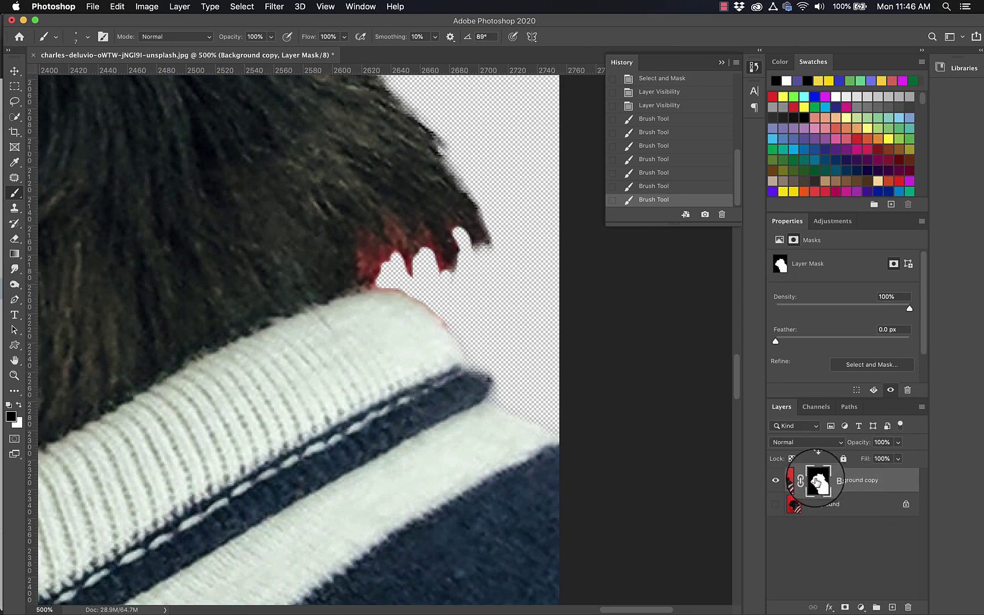
left_click(794, 481)
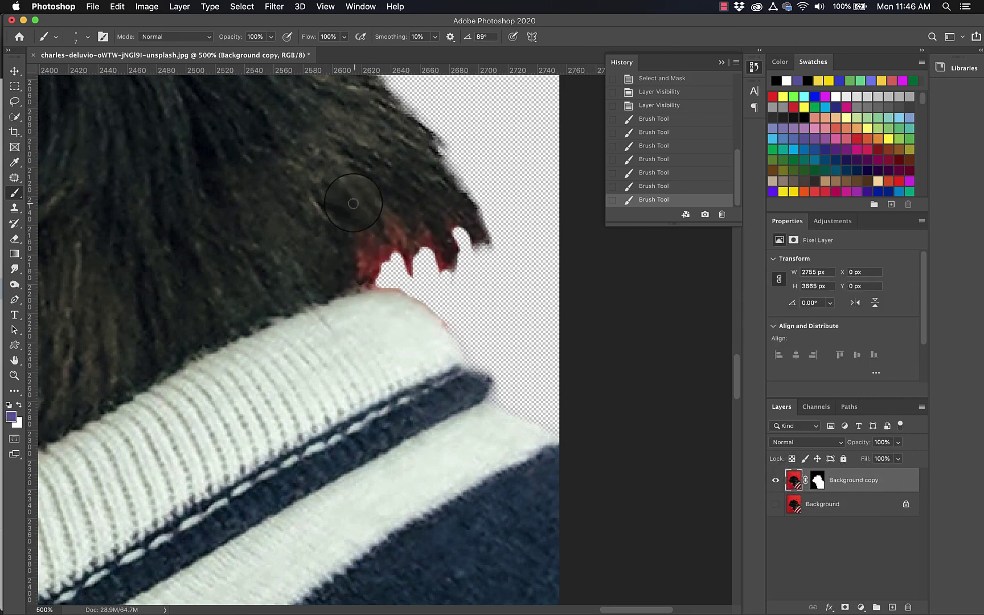
left_click_drag(439, 257, 452, 262)
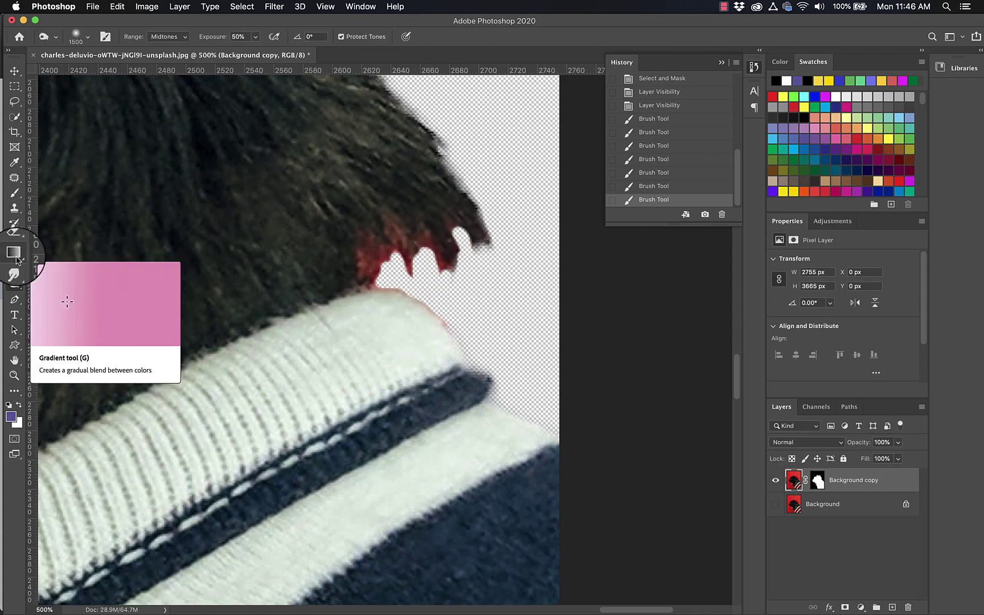
left_click(15, 284)
left_click(62, 306)
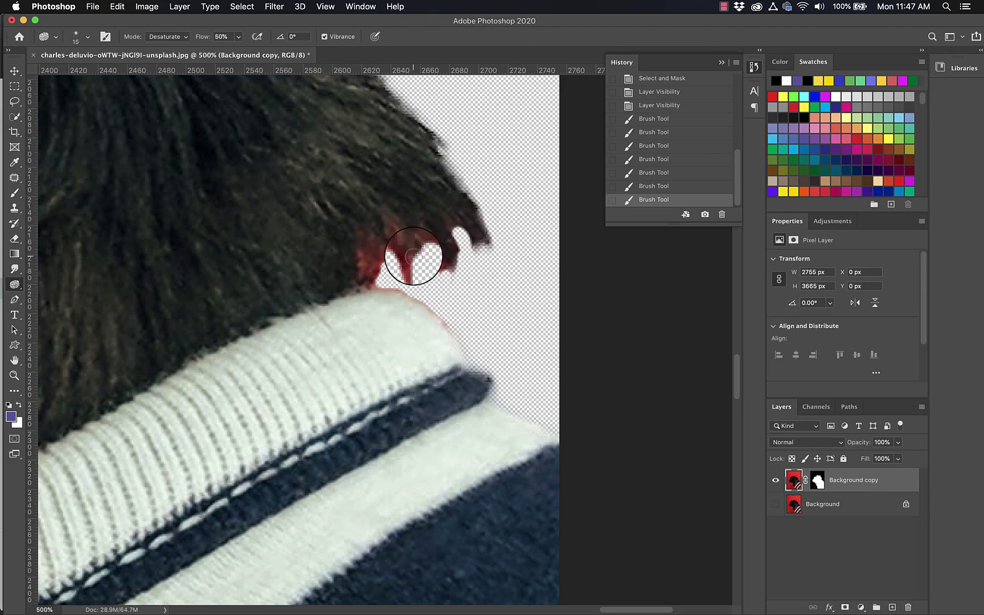
mouse_move(413, 257)
left_mouse_down()
mouse_move(410, 272)
mouse_move(381, 257)
mouse_move(376, 284)
mouse_move(386, 264)
mouse_move(375, 277)
mouse_move(446, 325)
mouse_move(448, 303)
left_mouse_up()
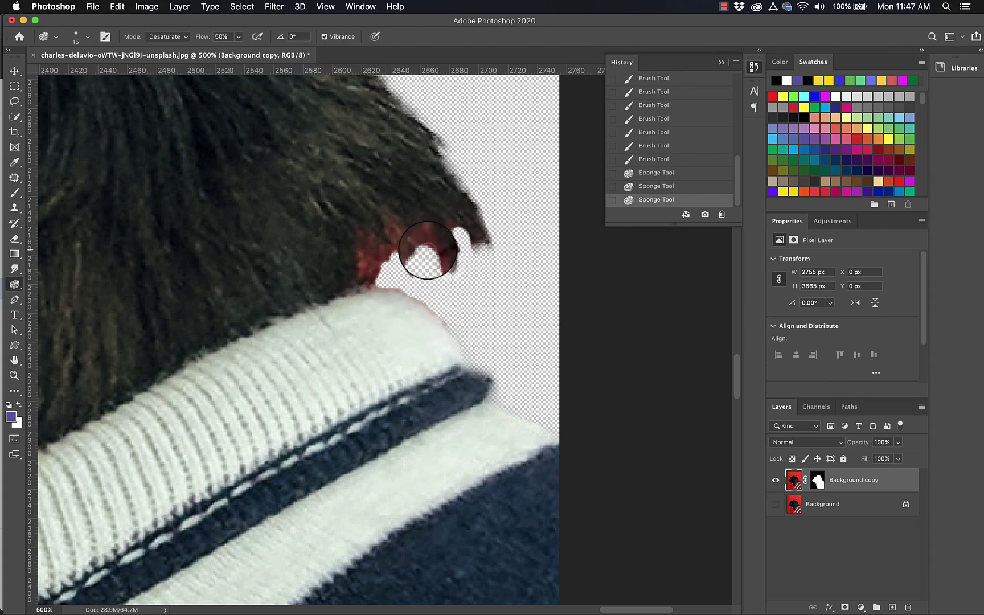
mouse_move(428, 250)
left_mouse_down()
mouse_move(441, 273)
mouse_move(428, 249)
mouse_move(399, 254)
mouse_move(389, 231)
mouse_move(379, 264)
mouse_move(353, 252)
left_mouse_up()
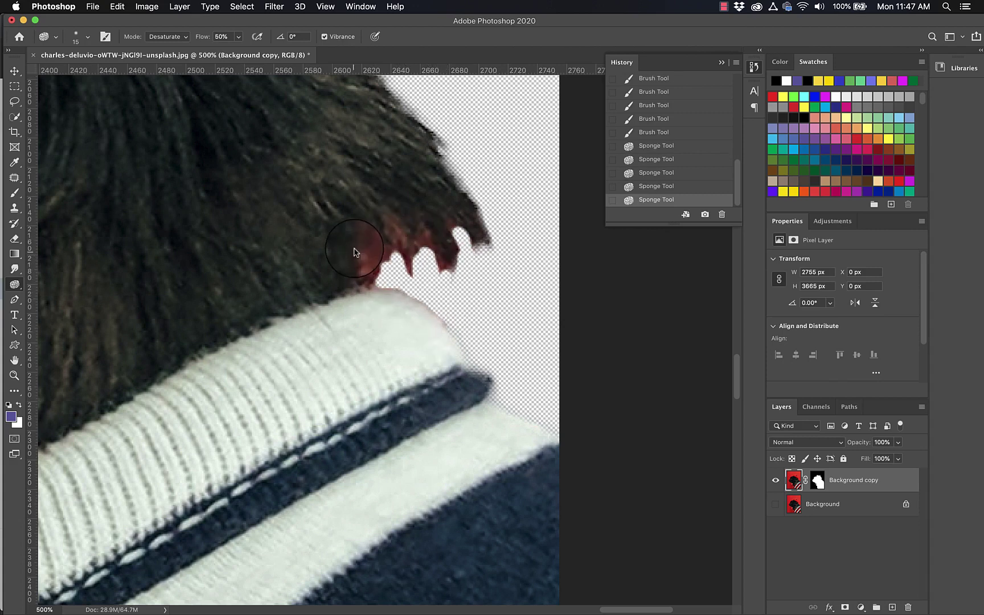
- Examine the whole dog cutout against the transparent background
key("super+minus")
key("super+minus")
key("super+minus")
key("super+minus")
key("super+minus")
key("super+minus")
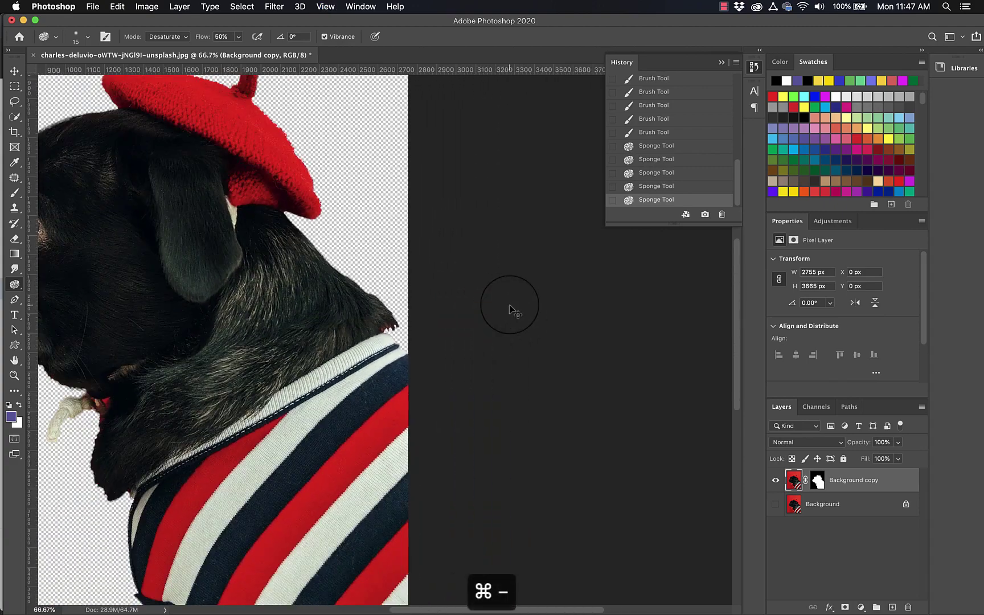
scroll(506, 319, "left", 10)
scroll(505, 319, "up", 5)
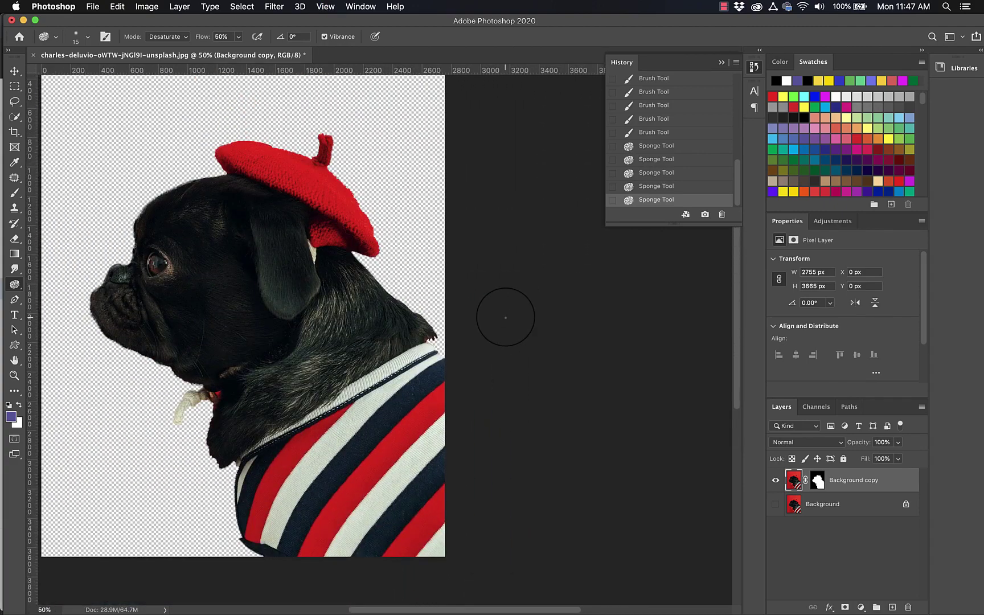
scroll(307, 352, "up", 8)
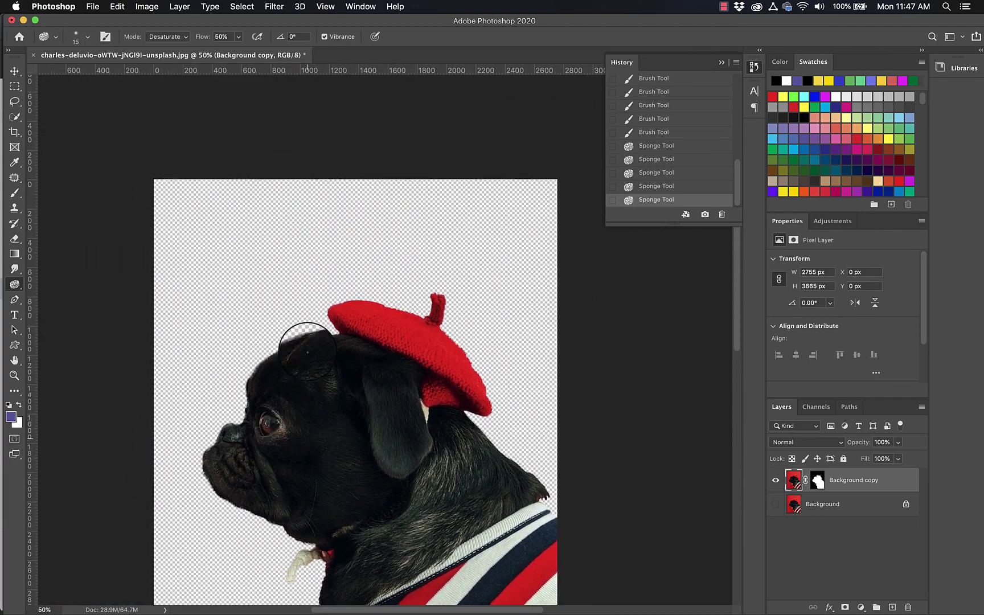
- Trace the beret's ragged edge with the Pen tool in Path mode, from its front tip up to the smooth top
key("super+equal")
key("super+equal")
key("super+equal")
key("super+equal")
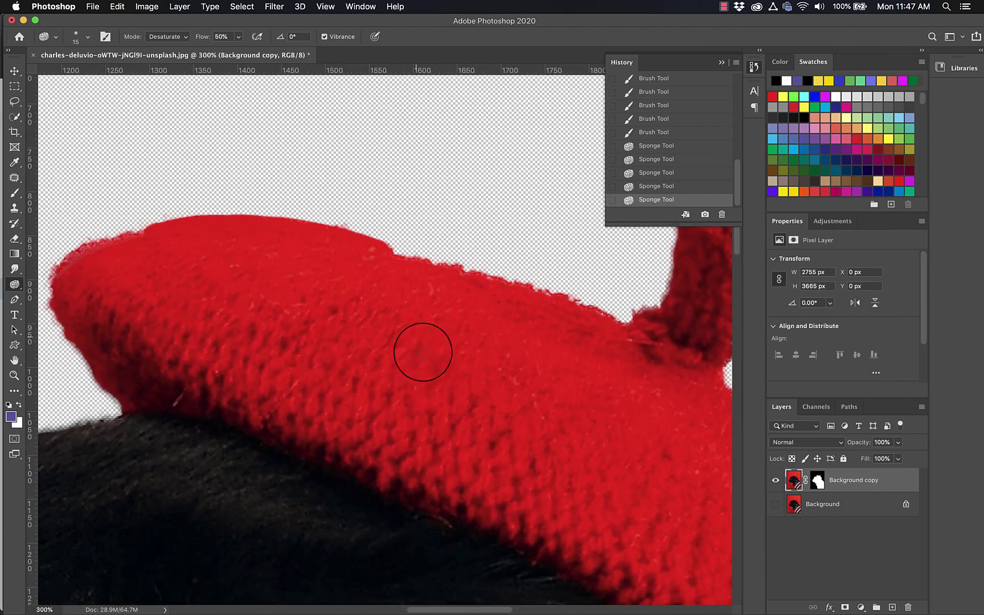
scroll(431, 283, "left", 4)
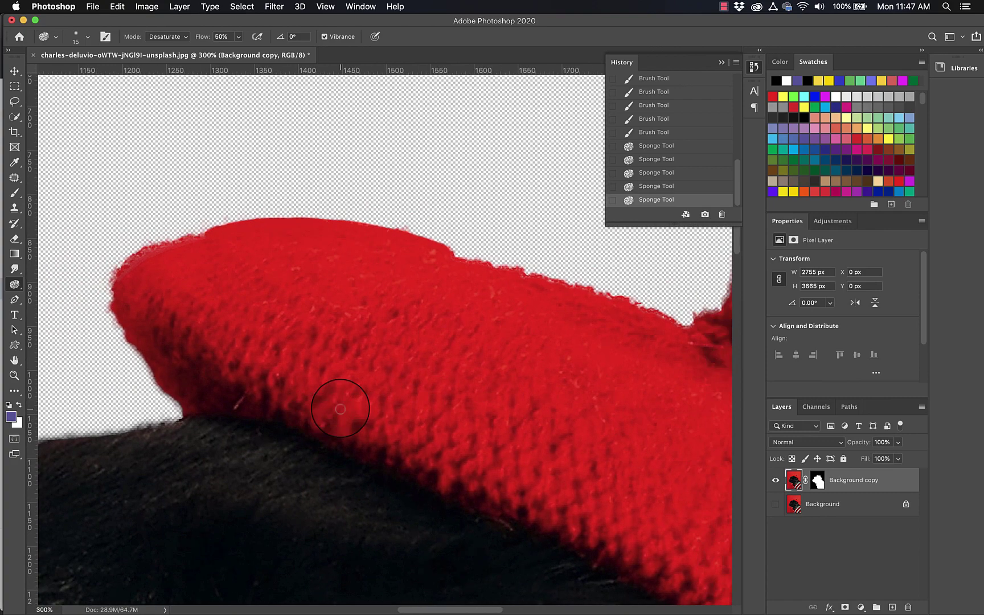
key("p")
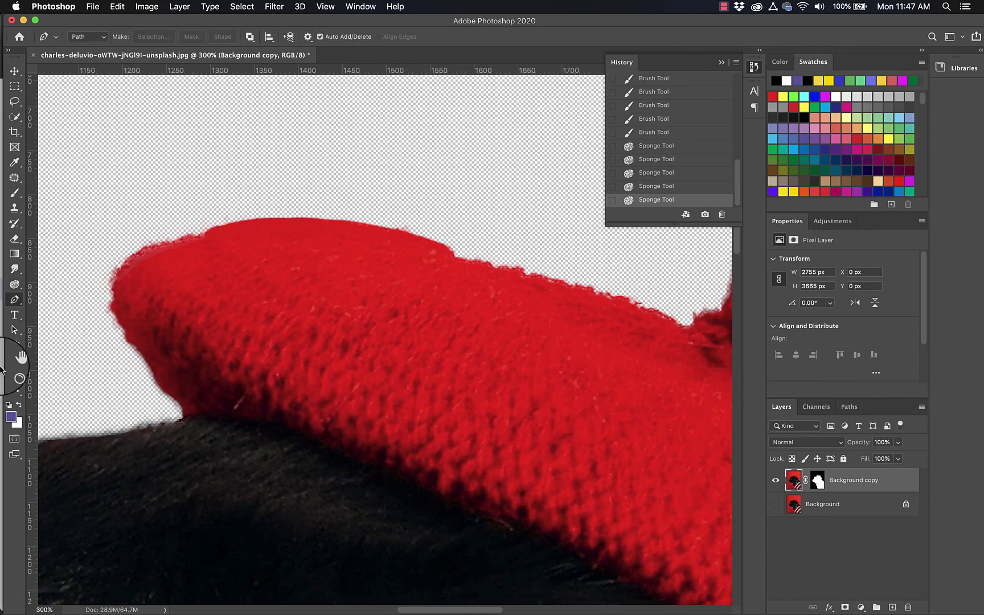
left_click(10, 301)
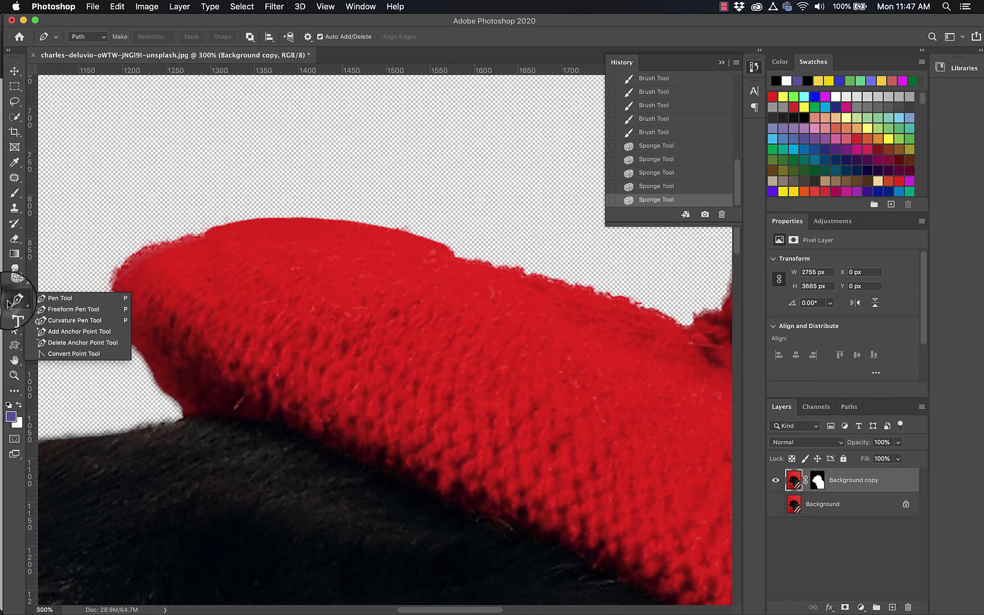
left_click(40, 298)
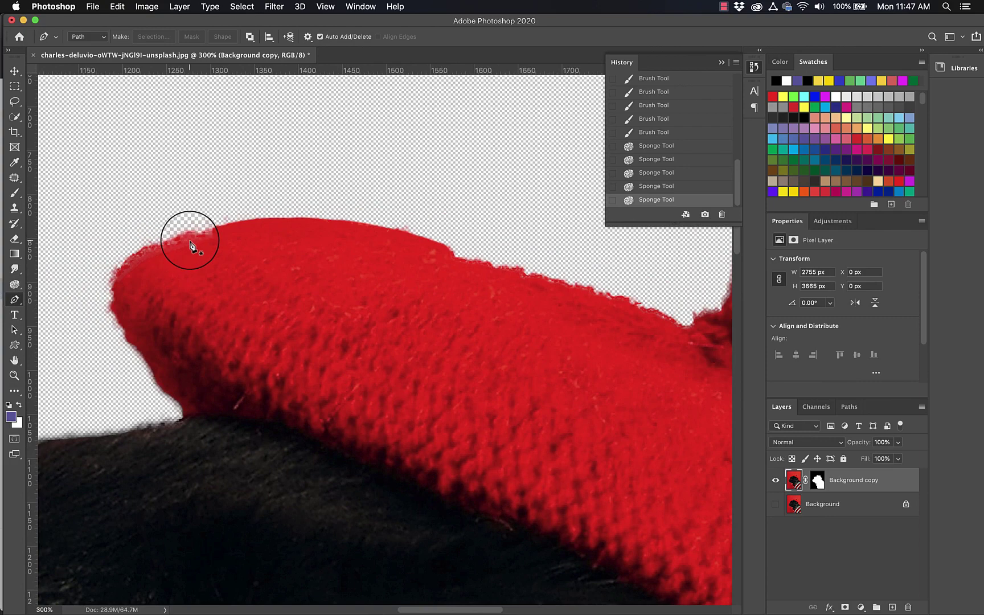
scroll(190, 245, "left", 4)
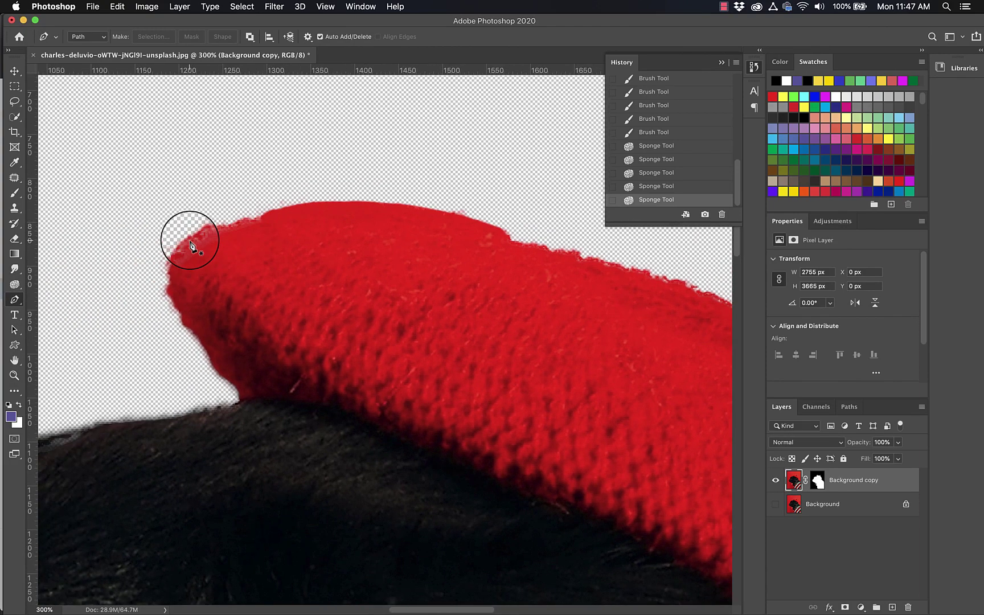
key("super+equal")
key("super+equal")
key("super+equal")
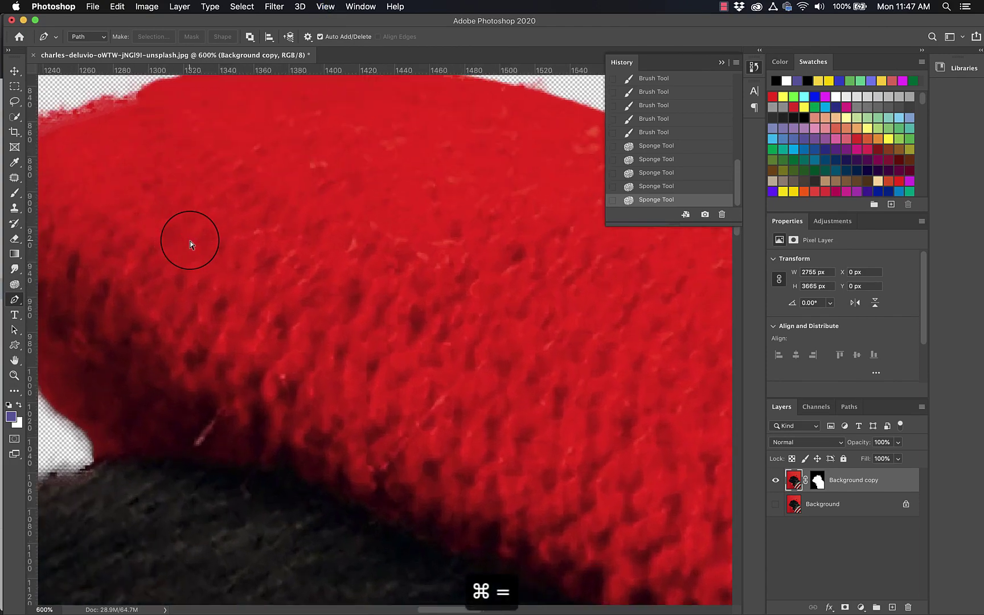
key("super+equal")
key("super+equal")
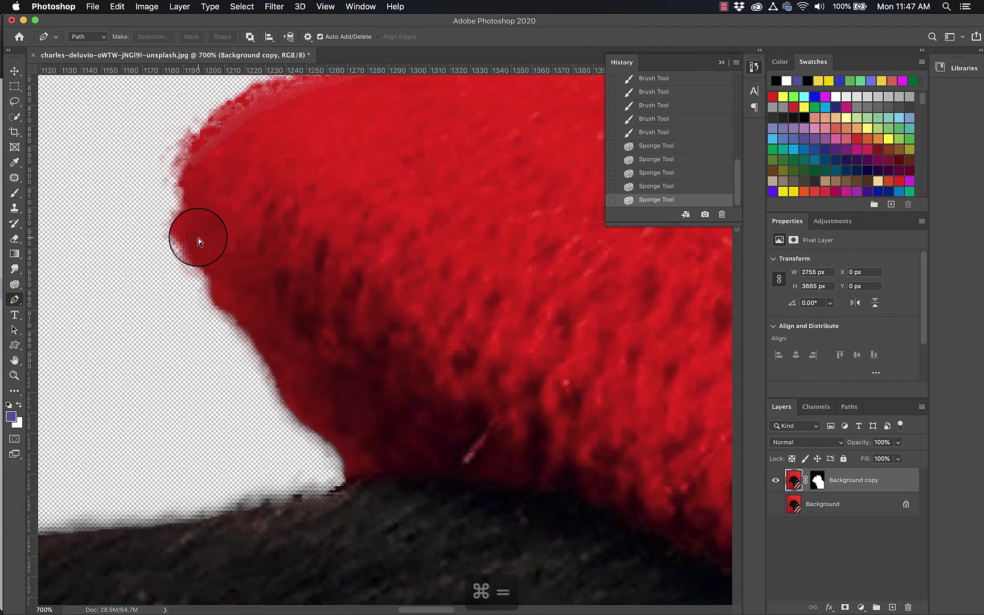
scroll(278, 356, "up", 5)
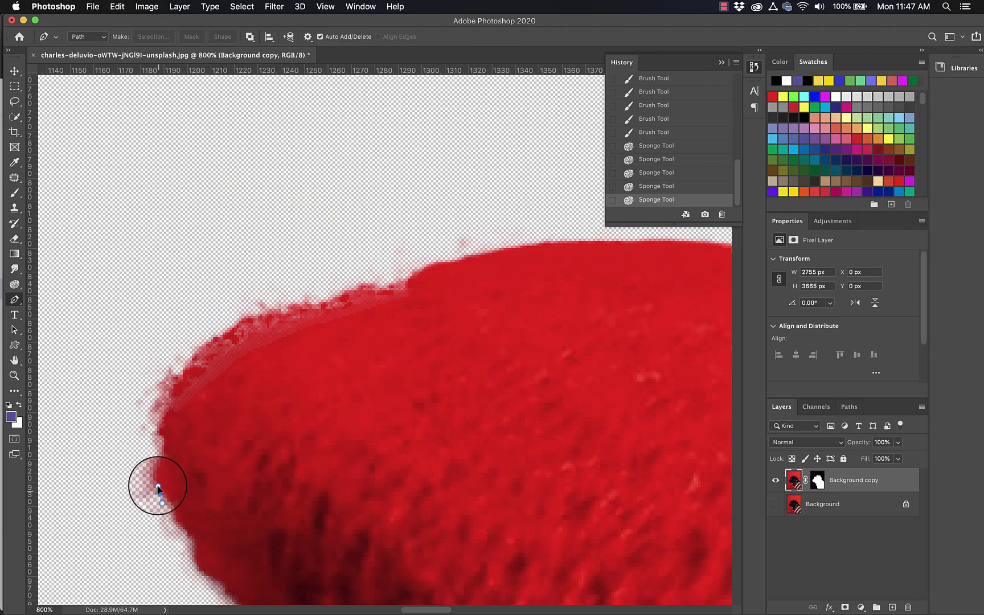
left_click_drag(165, 518, 156, 431)
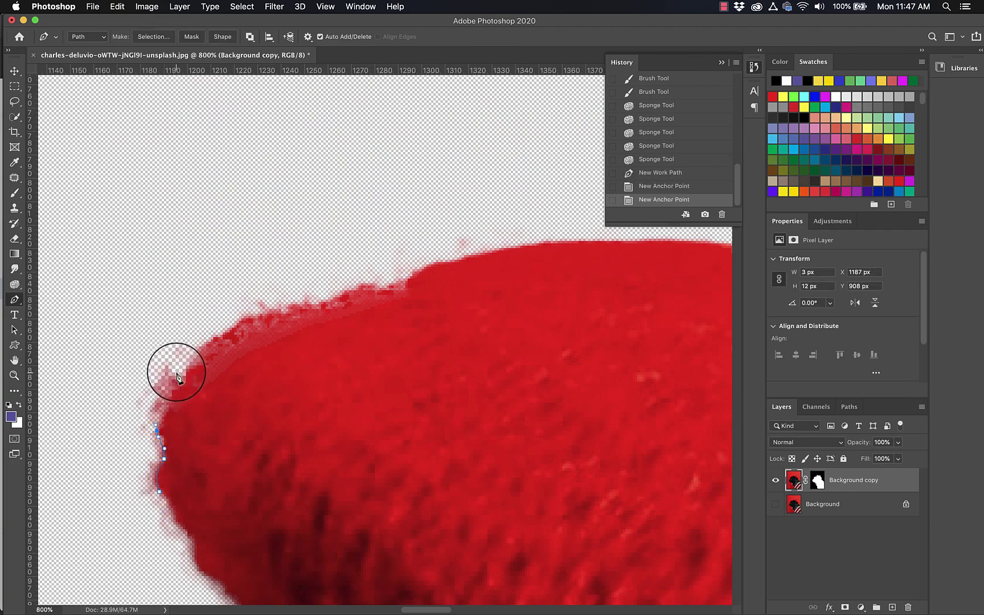
left_click_drag(178, 373, 472, 250)
- Close the pen path with straight segments through the inside of the beret, back to the first anchor point at the front tip
scroll(433, 264, "right", 5)
scroll(439, 212, "down", 2)
scroll(439, 212, "left", 3)
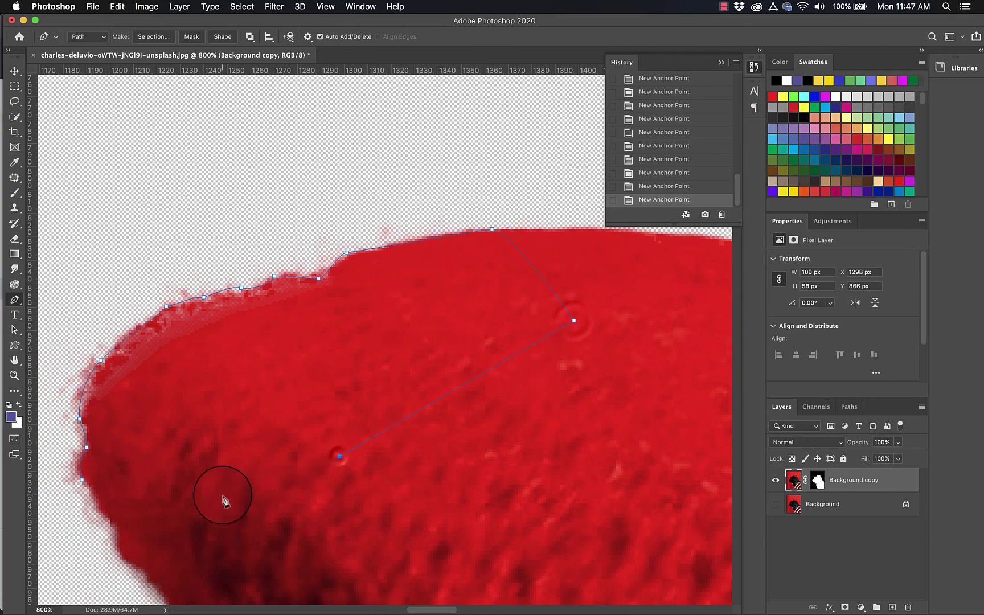
left_click(152, 524)
left_click(82, 481)
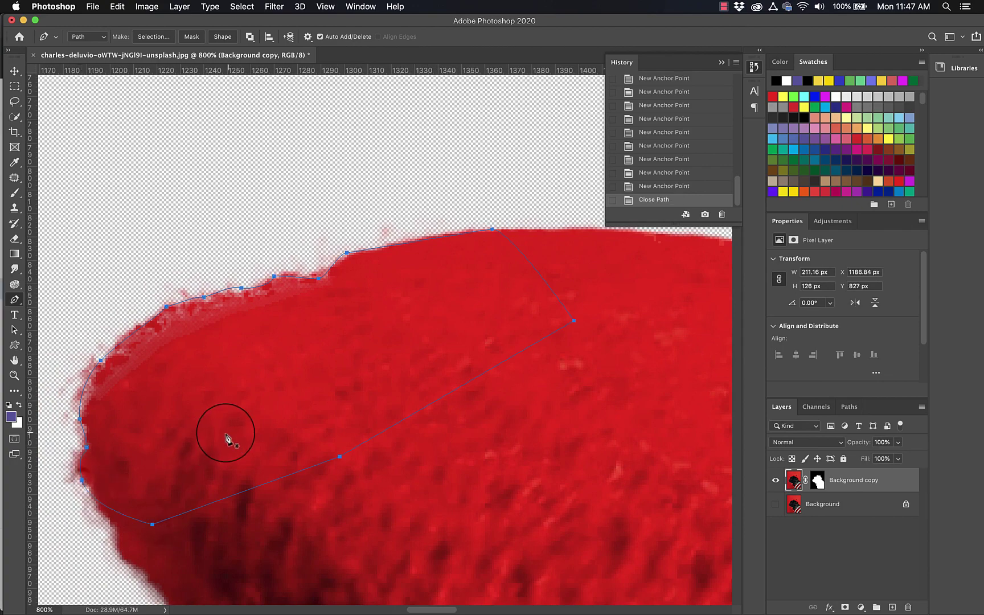
- Look at the traced beret outline and its work path entry, and return to the layers
scroll(395, 314, "down", 4)
scroll(395, 314, "left", 8)
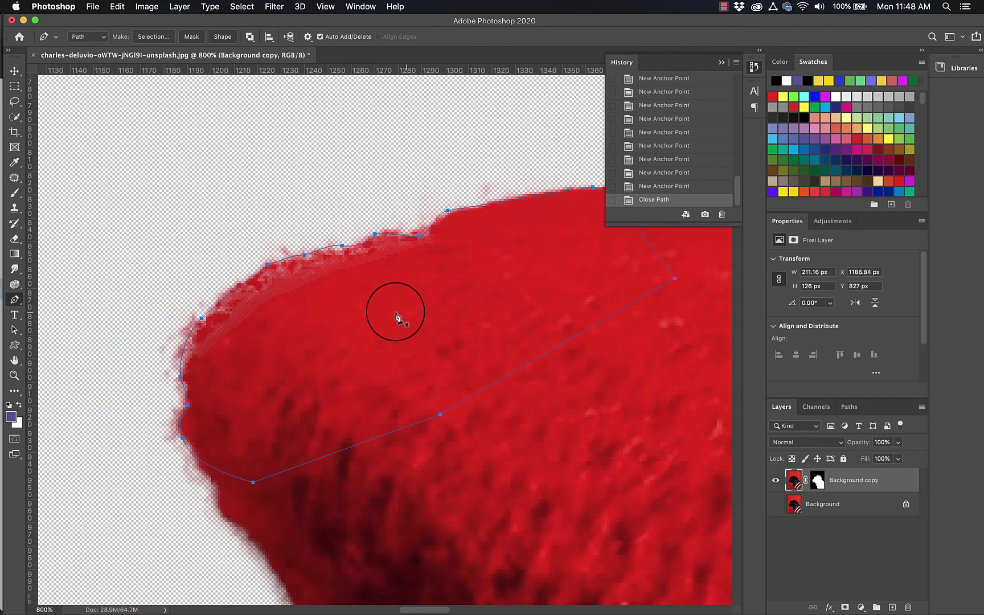
left_click(849, 407)
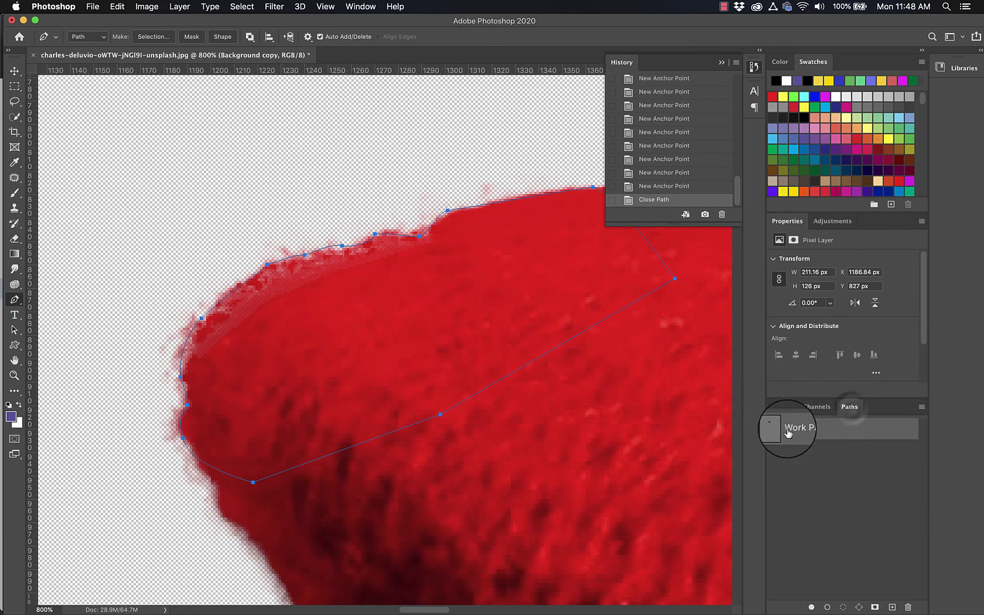
left_click(781, 406)
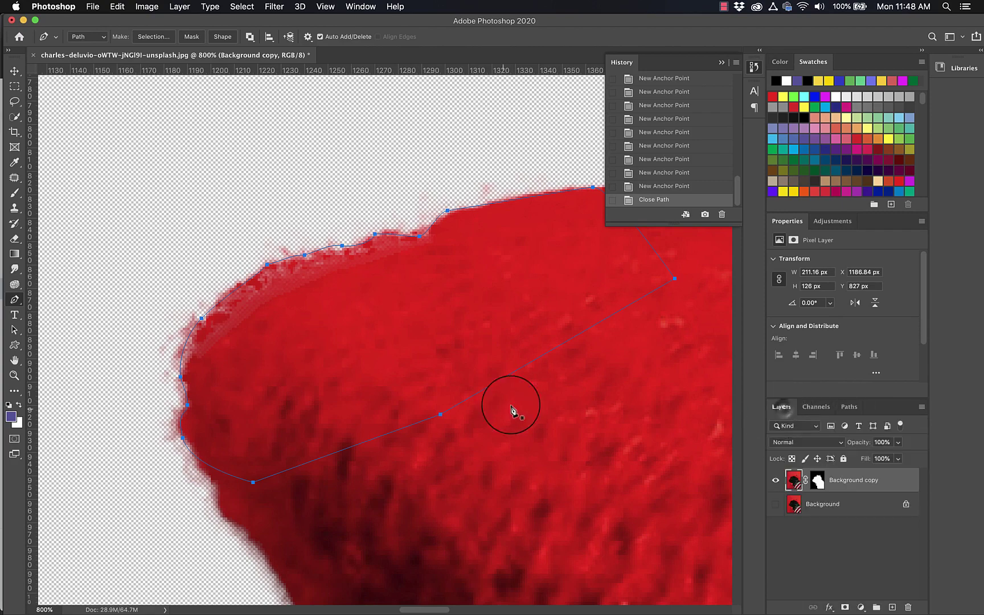
- Try converting the closed beret path to a selection, and undo the conversion
key("super+Return")
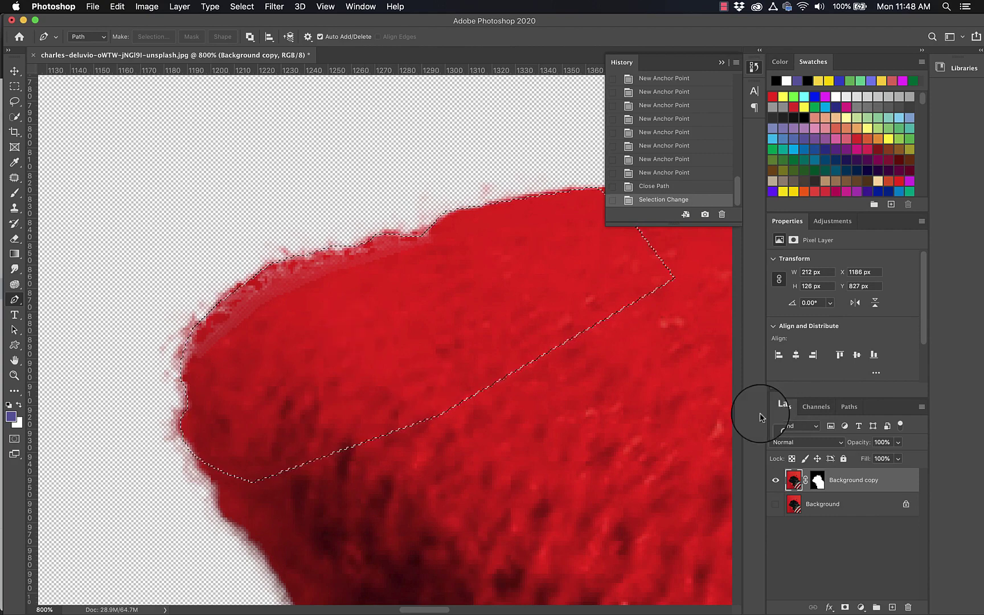
left_click(849, 406)
key("super+z")
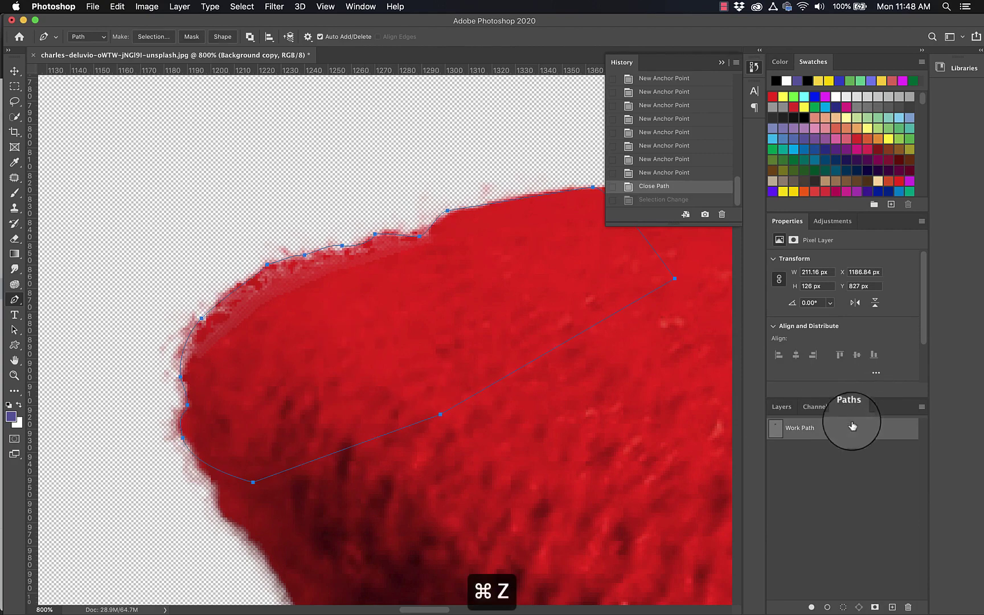
- Convert the closed beret work path into a selection
left_click(922, 406)
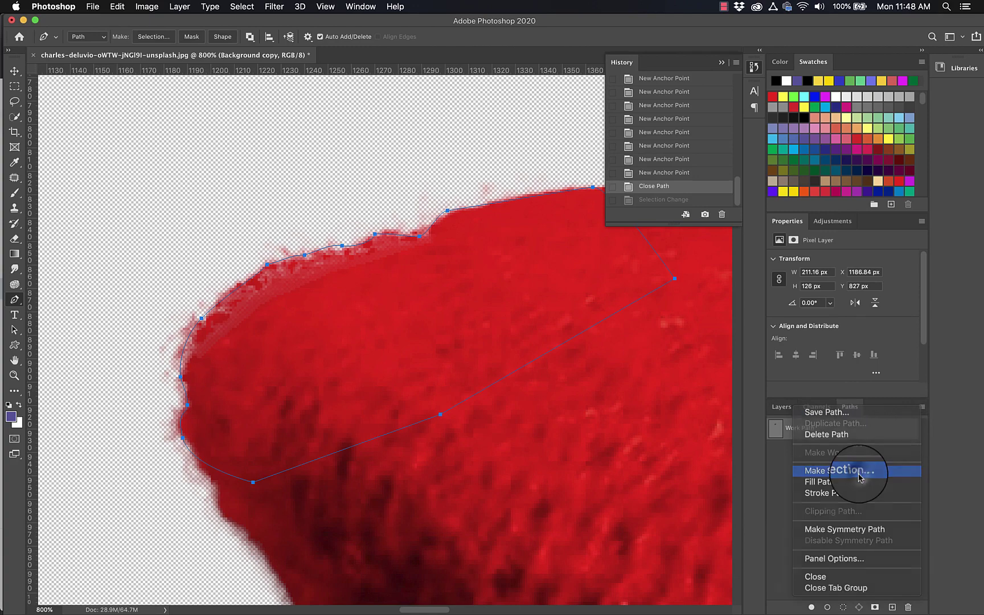
left_click(848, 470)
left_click(556, 261)
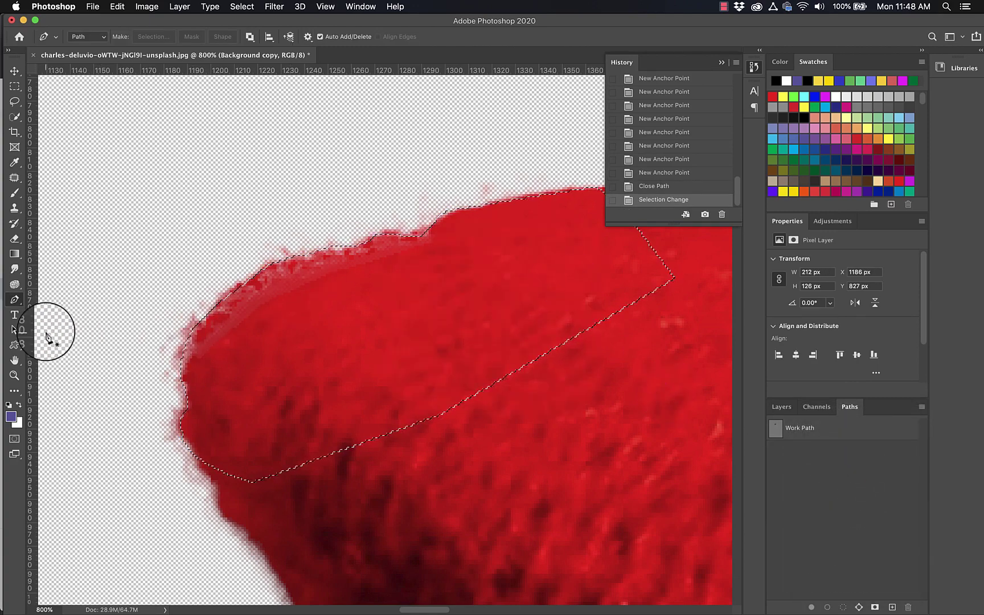
- Paint white with the Brush on the Background copy layer mask inside the selection to restore the beret's ragged edge
left_click(782, 406)
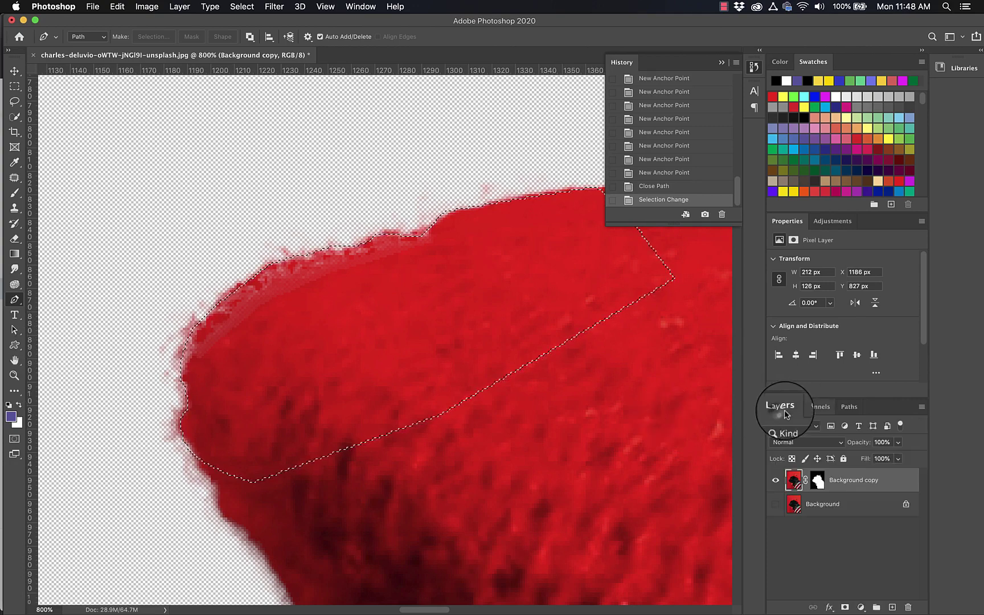
left_click(820, 483)
key("b")
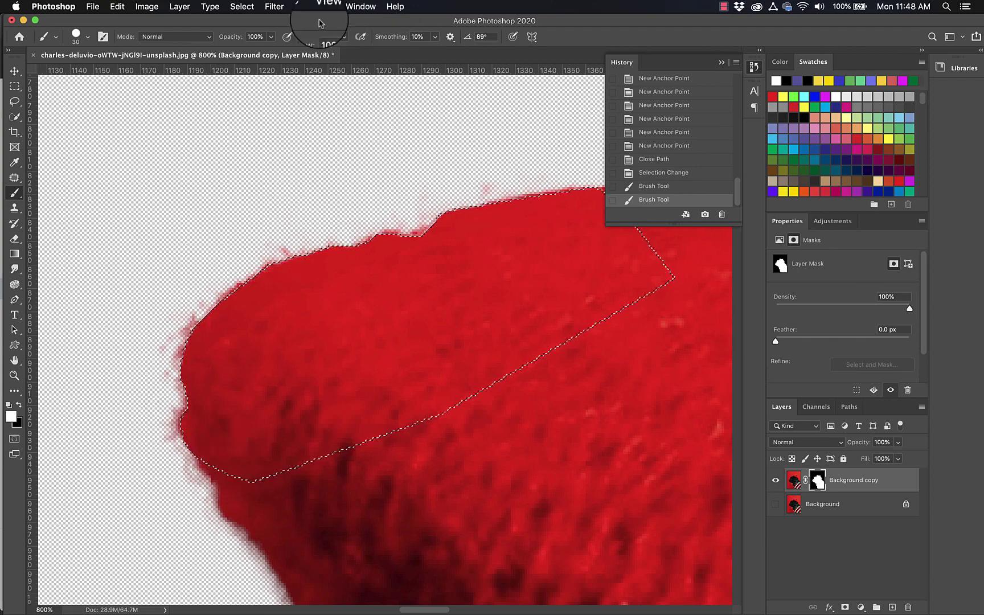
- Invert the selection and paint the mask black along the outside of the beret outline to remove the fringe, ending with nothing selected
left_click(242, 6)
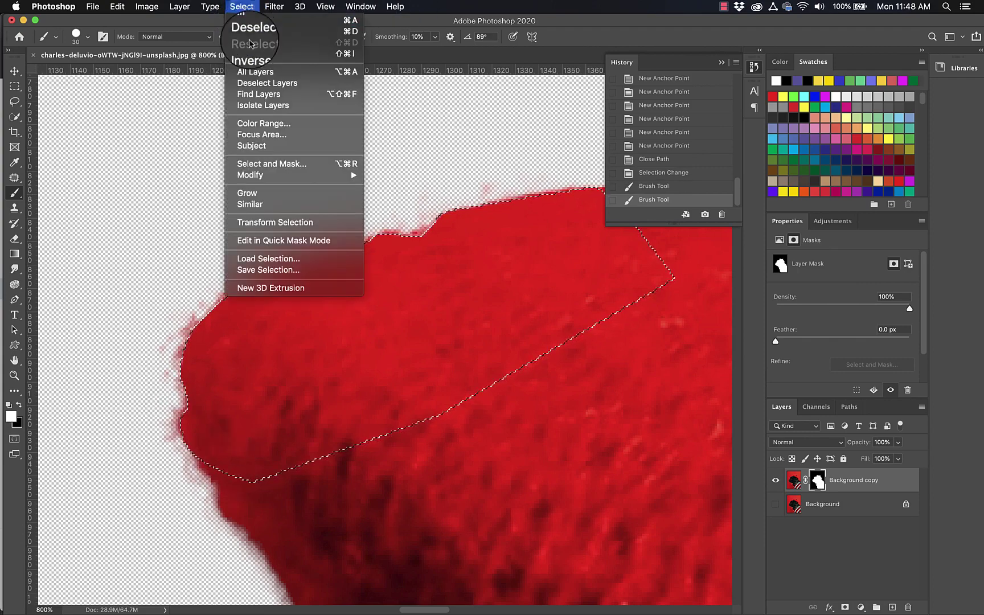
left_click(262, 56)
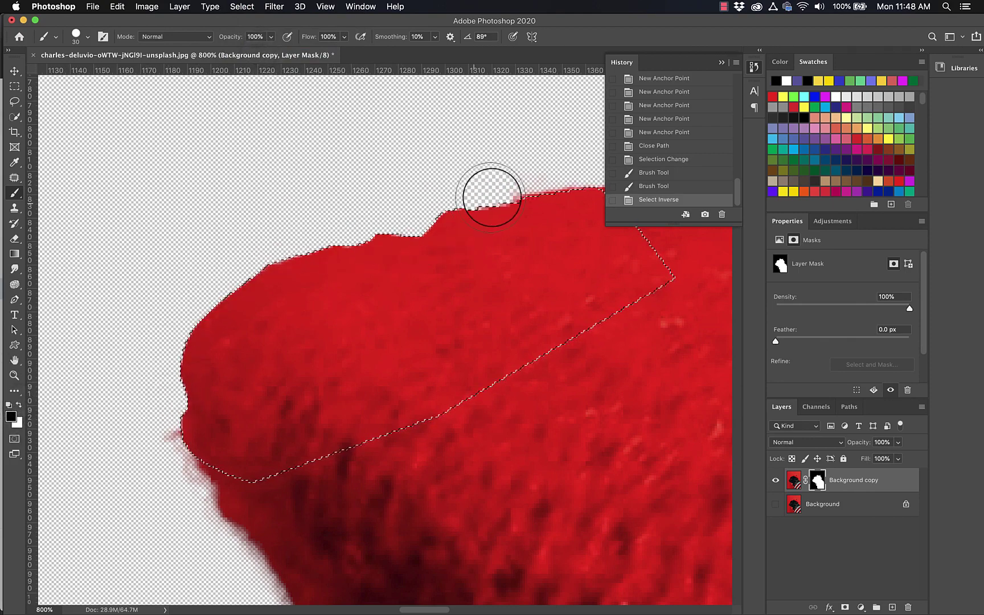
key("super+d")
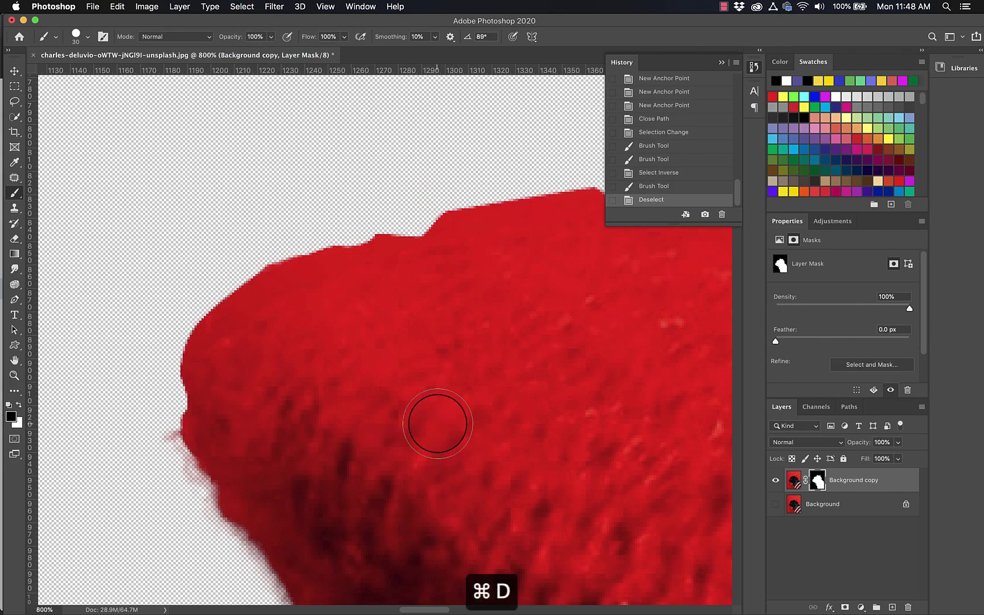
- Examine the refined beret edge and the rest of the dog cutout at 100% zoom
key("super+minus")
key("super+minus")
key("super+minus")
key("super+minus")
key("super+minus")
key("super+minus")
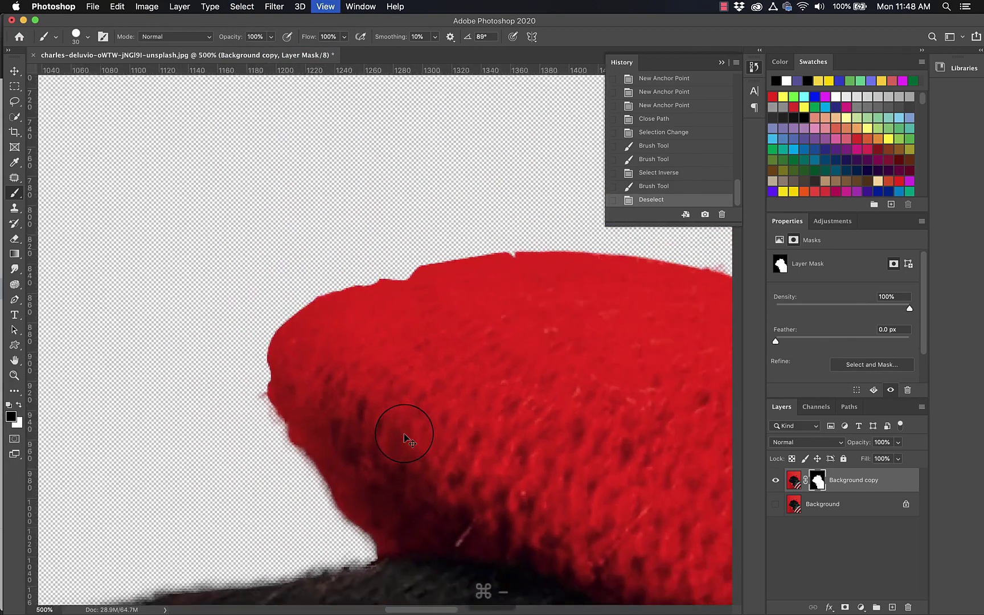
key("super+minus")
scroll(407, 440, "down", 3)
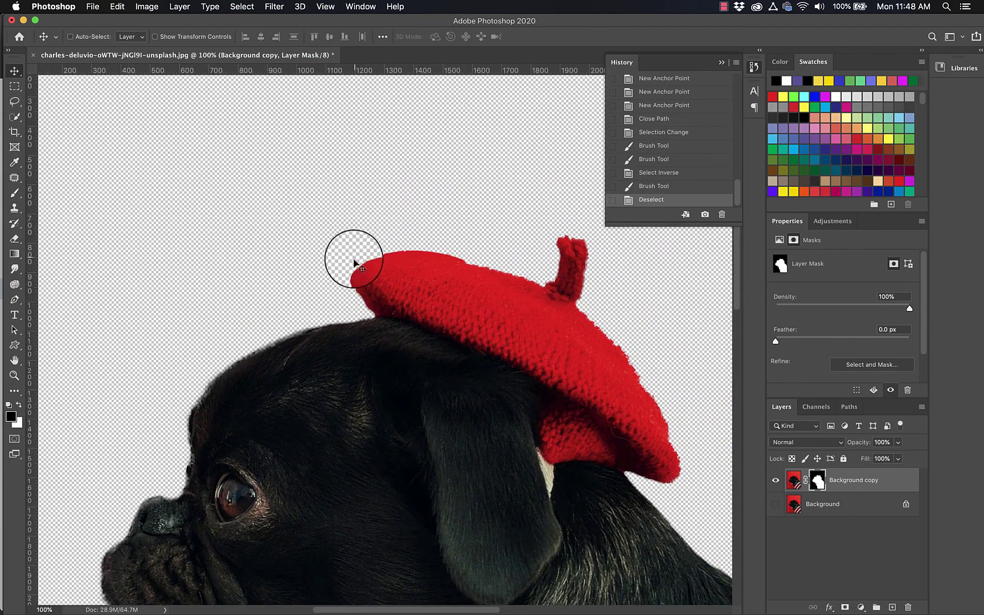
mouse_move(398, 251)
left_mouse_down()
mouse_move(479, 249)
mouse_move(562, 285)
left_mouse_up()
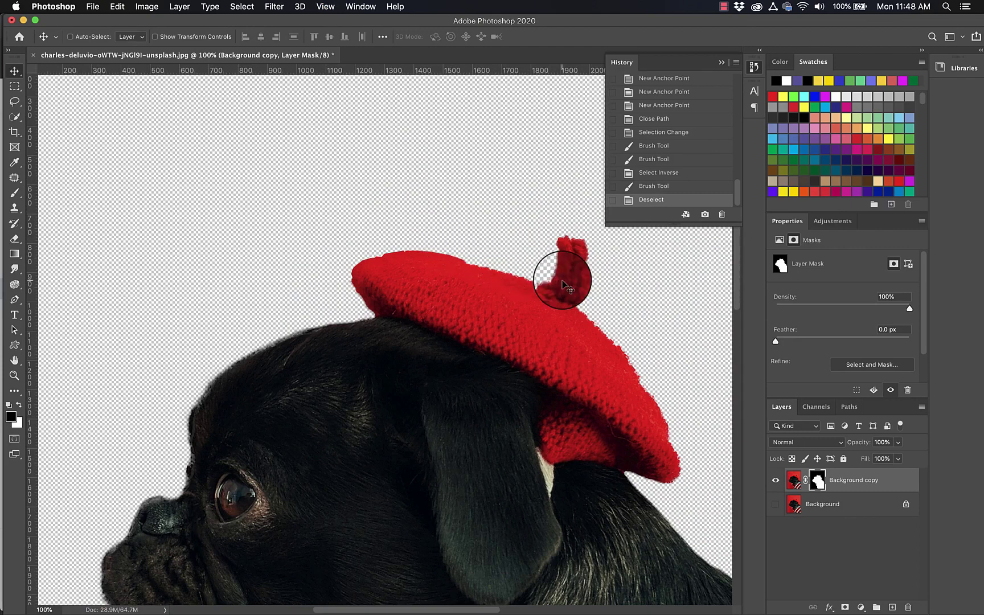
scroll(563, 285, "down", 5)
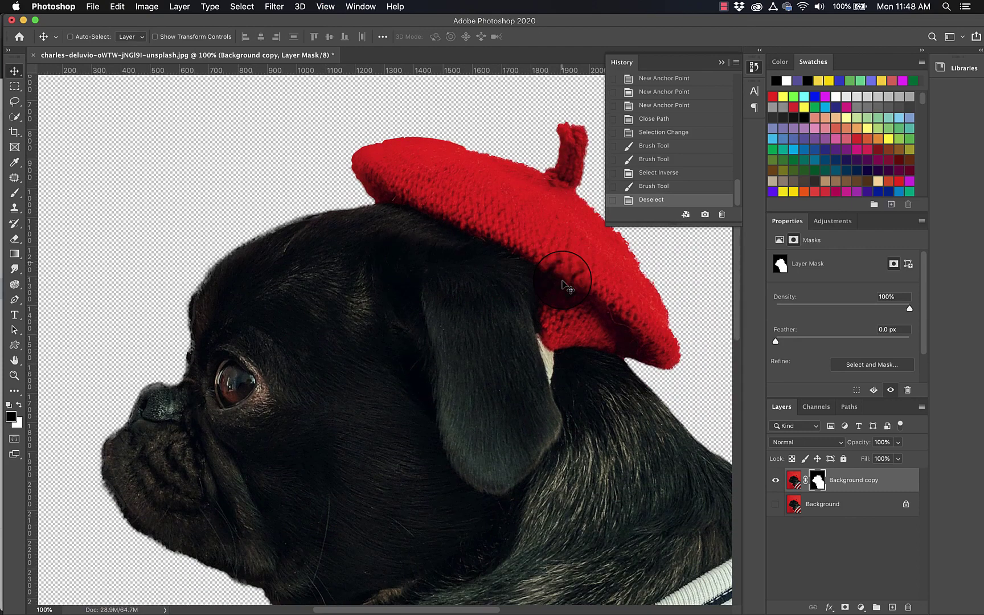
scroll(562, 285, "right", 4)
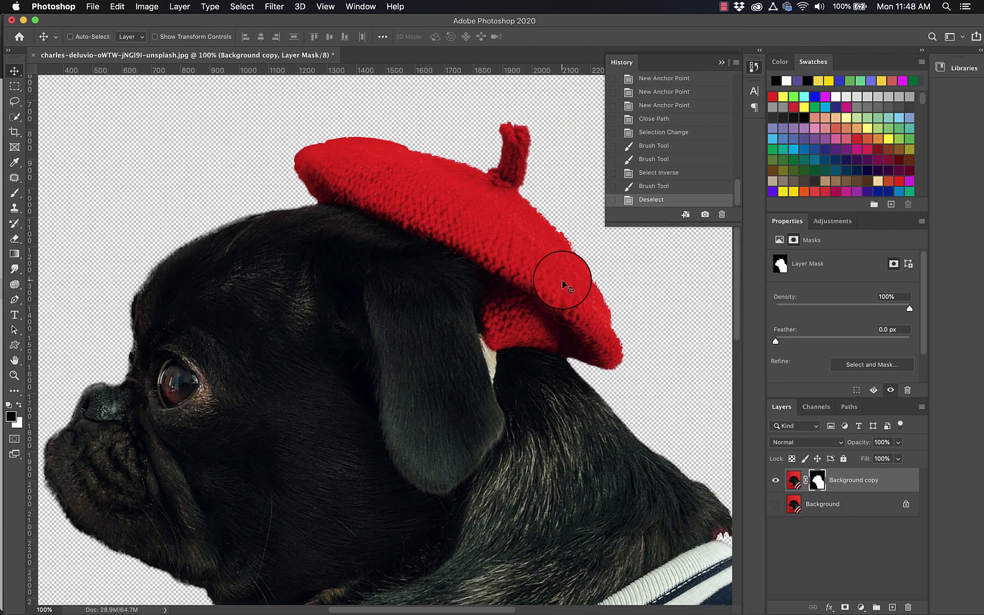
scroll(562, 285, "left", 2)
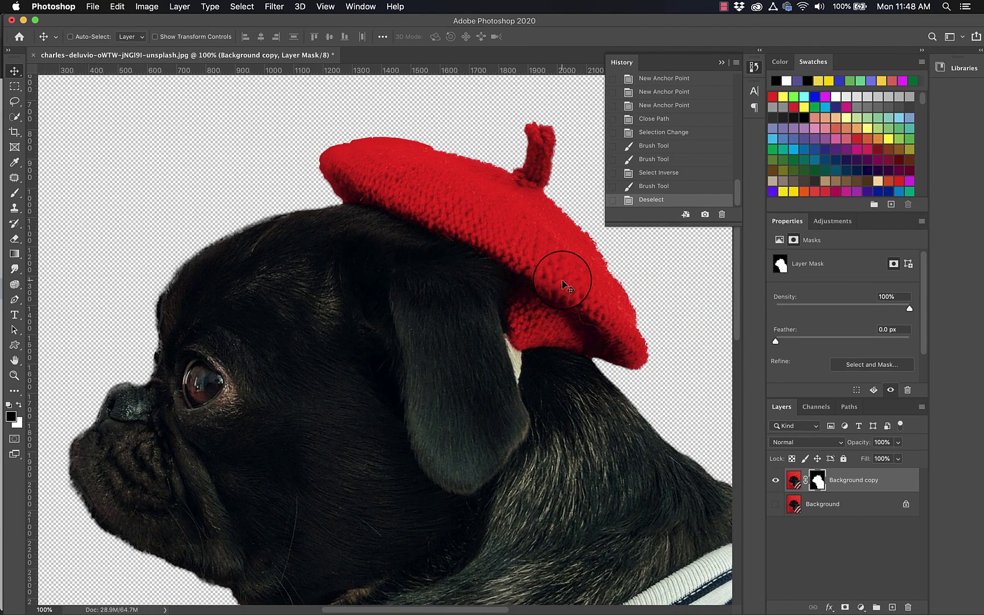
scroll(562, 285, "down", 7)
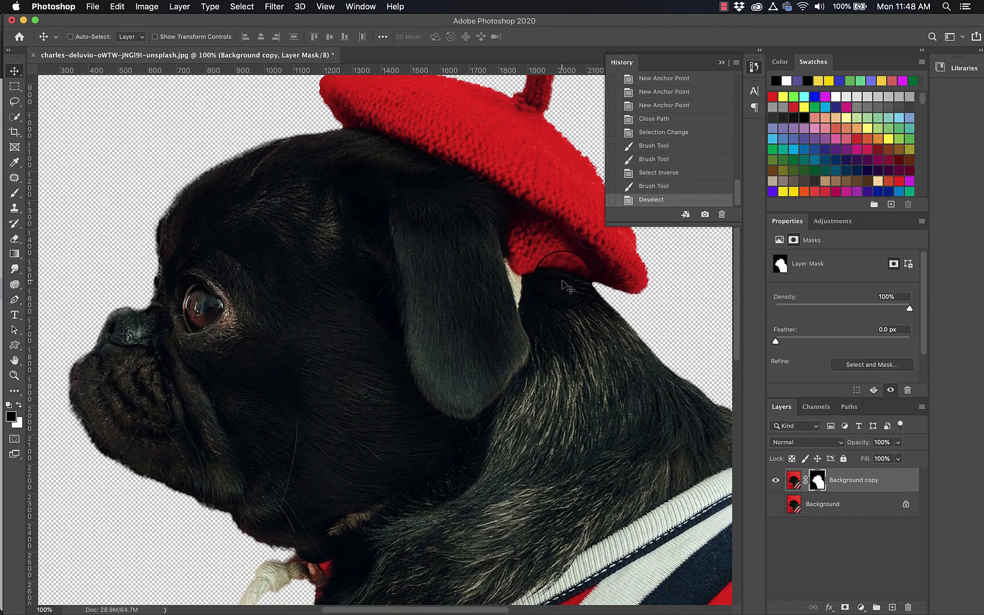
scroll(390, 460, "left", 3)
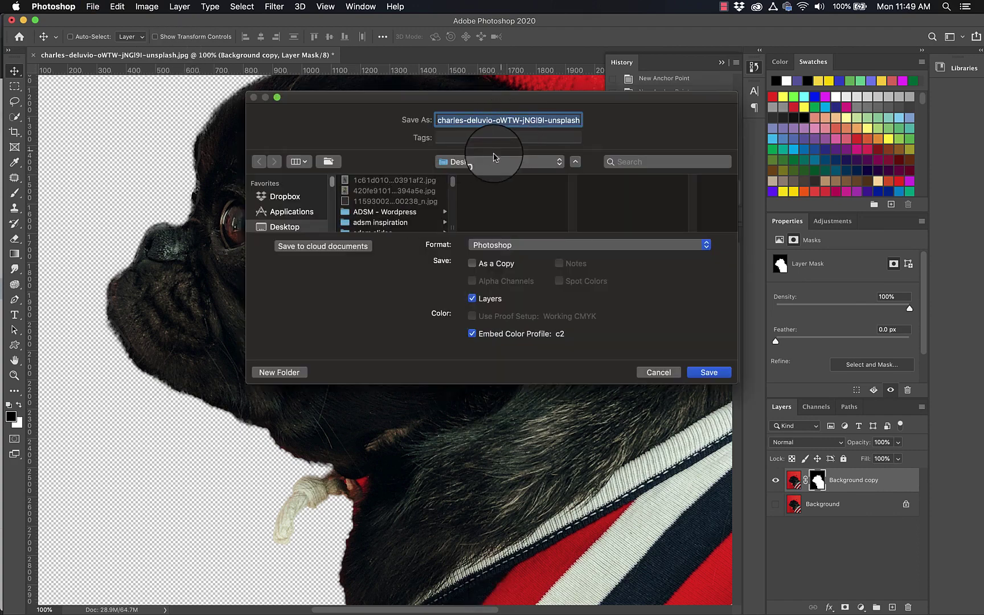
- Save the document on the Desktop as a layered Photoshop file with Maximize Compatibility, and delete the original Background layer
left_click(714, 379)
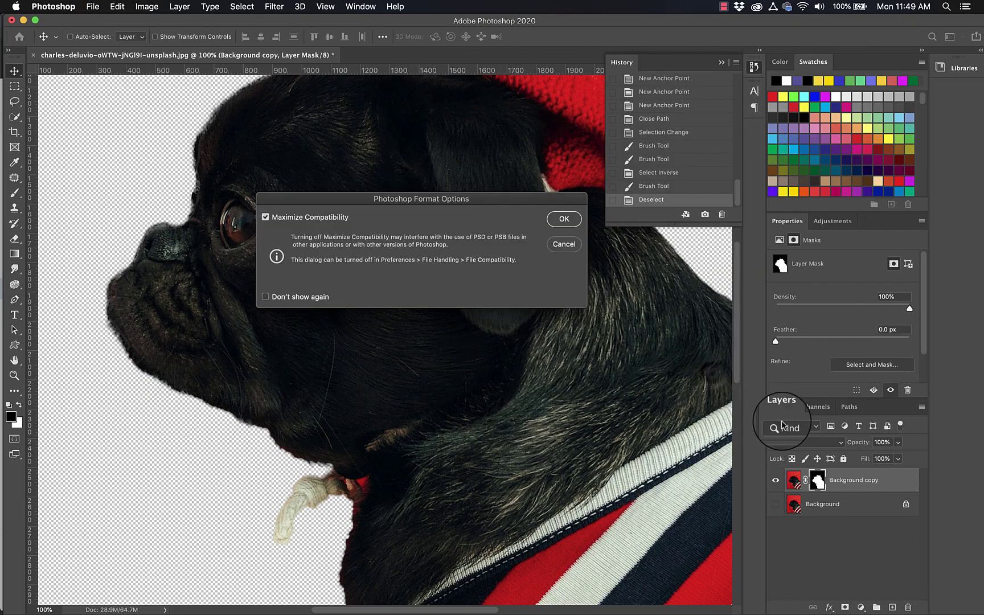
left_click(566, 221)
left_click_drag(851, 503, 908, 607)
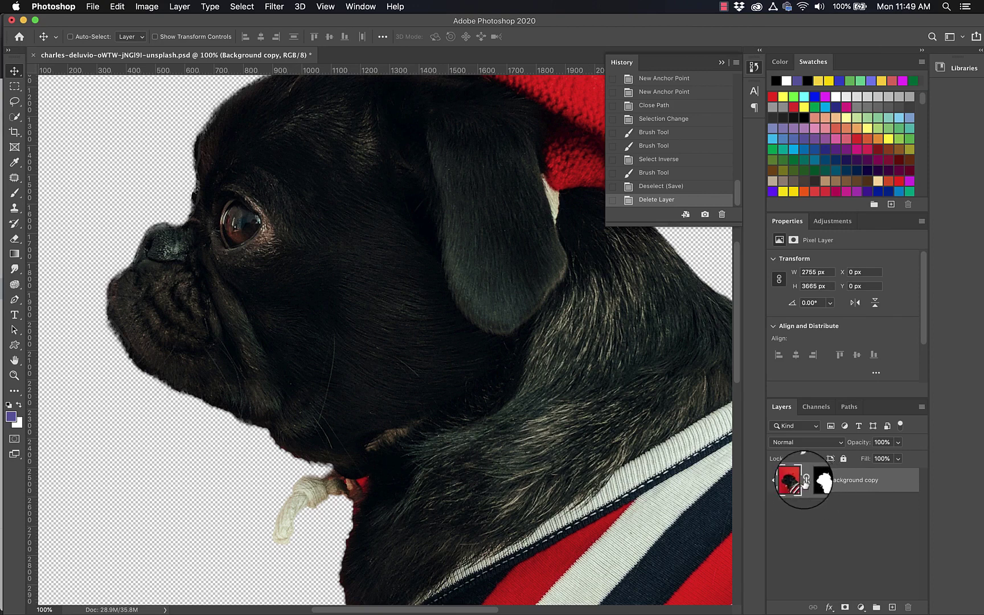
- Try deleting the Background copy's layer mask without applying it, and undo the deletion
scroll(442, 424, "up", 5)
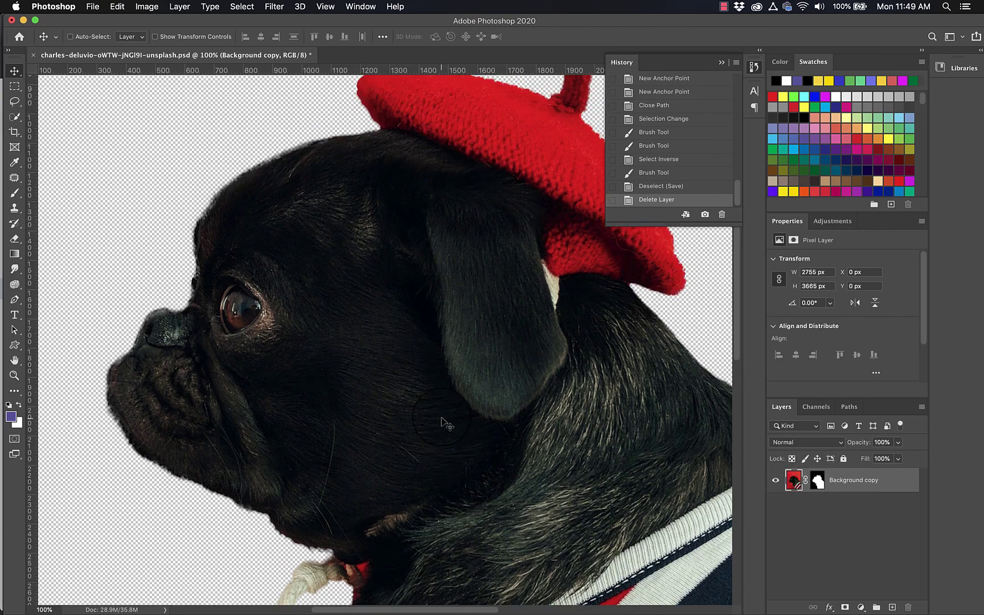
key("super+minus")
key("super+minus")
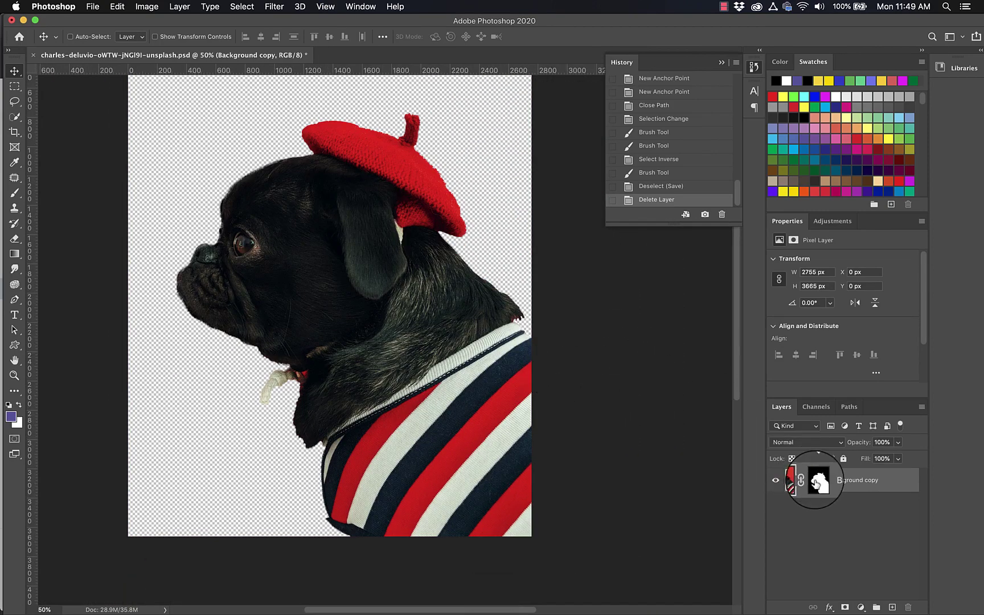
left_click_drag(814, 484, 887, 569)
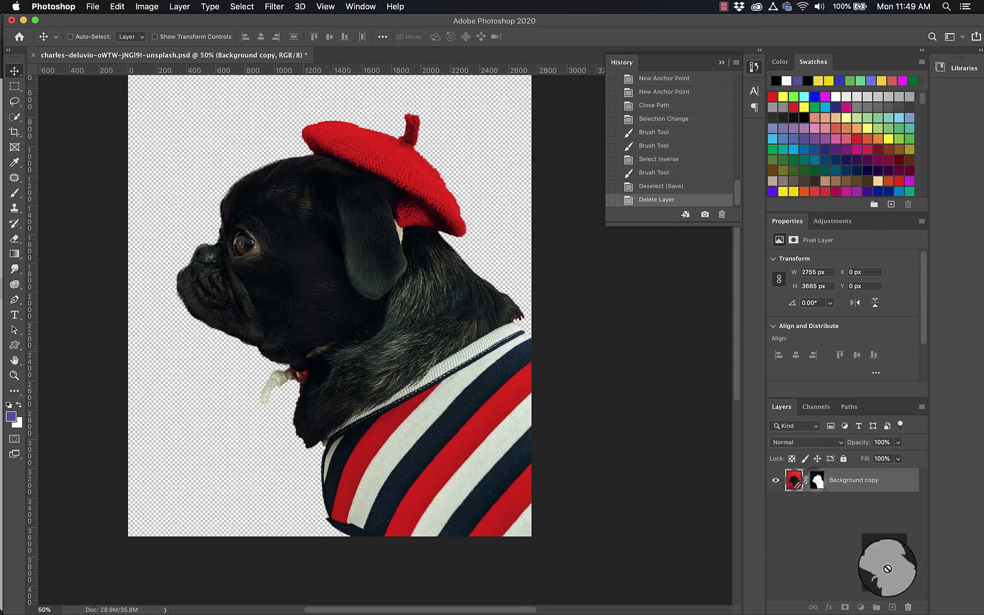
left_click(908, 606)
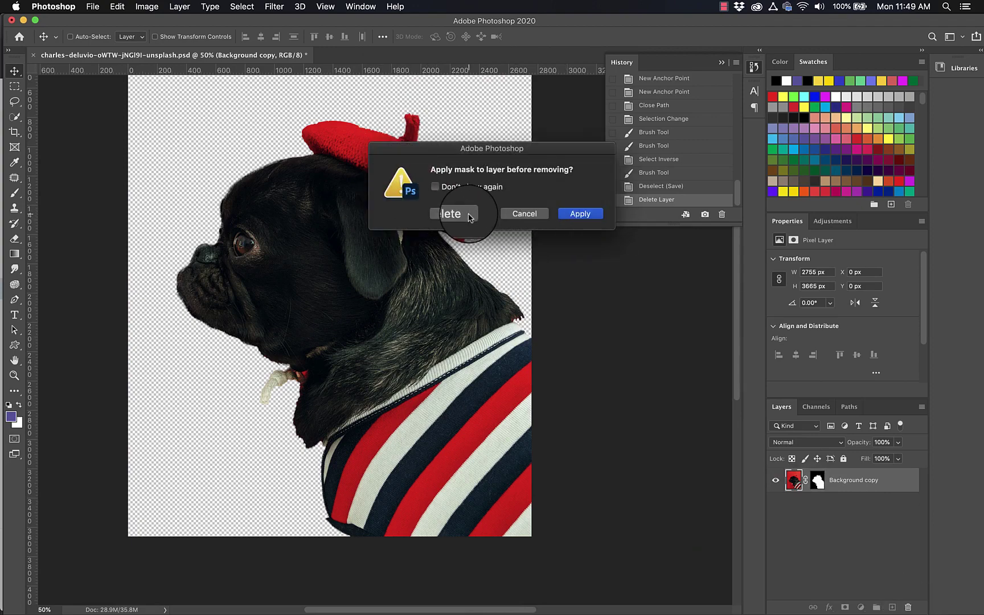
left_click(449, 213)
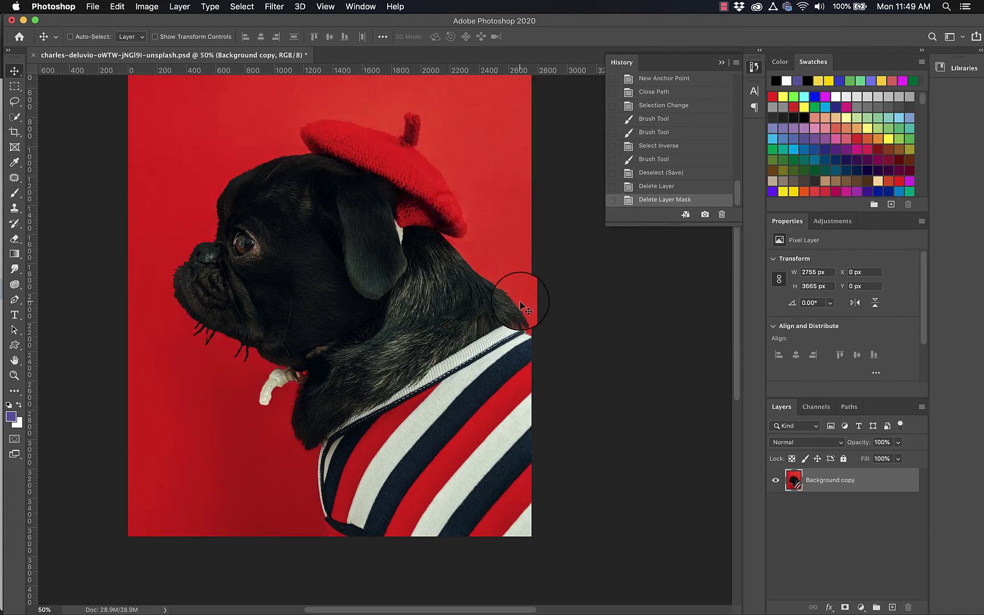
scroll(575, 358, "up", 5)
key("super+z")
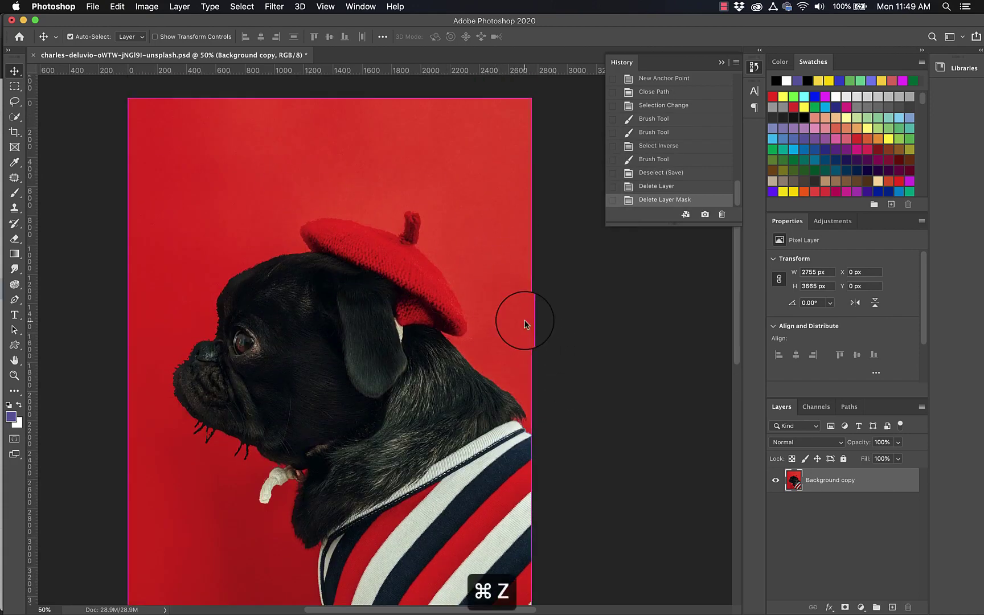
scroll(569, 387, "left", 2)
scroll(569, 388, "down", 1)
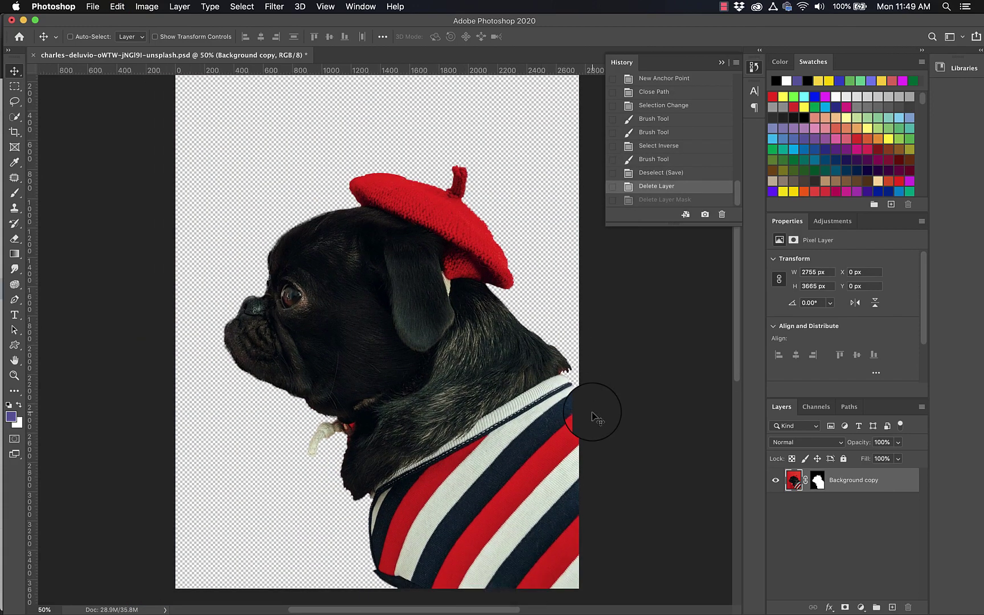